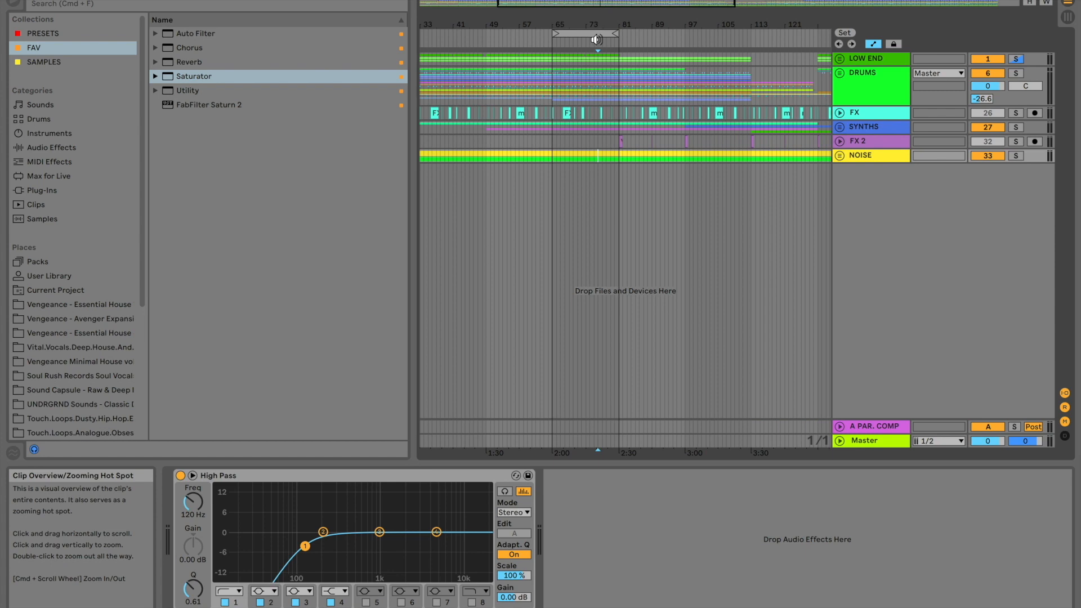
- Unfold the LOW END group, zoom to bars 65 to 81, and solo only its KICK track
scroll(609, 82, up, 5)
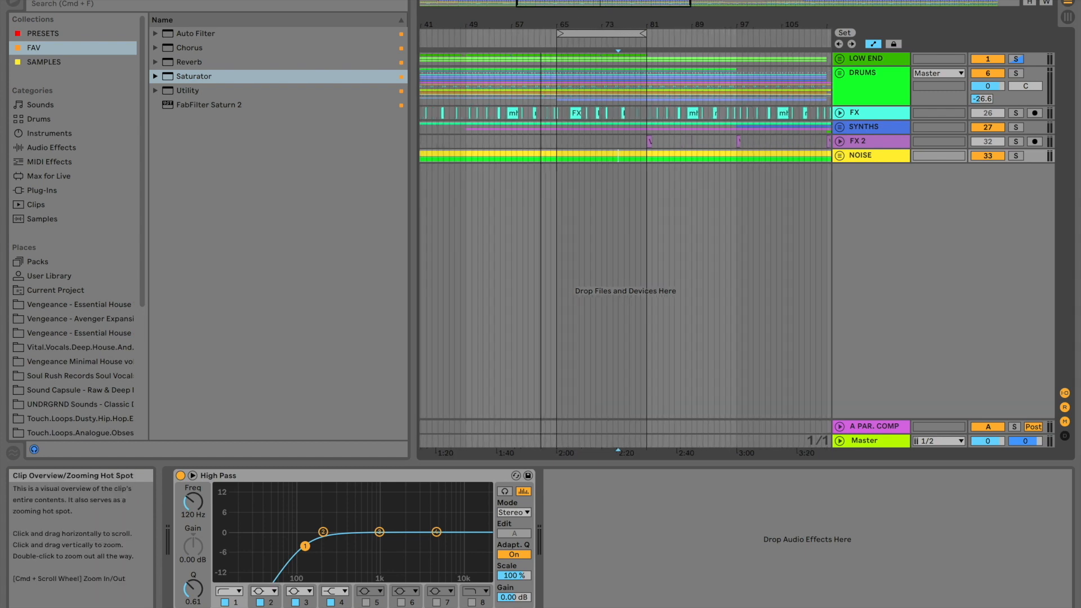
scroll(609, 82, right, 3)
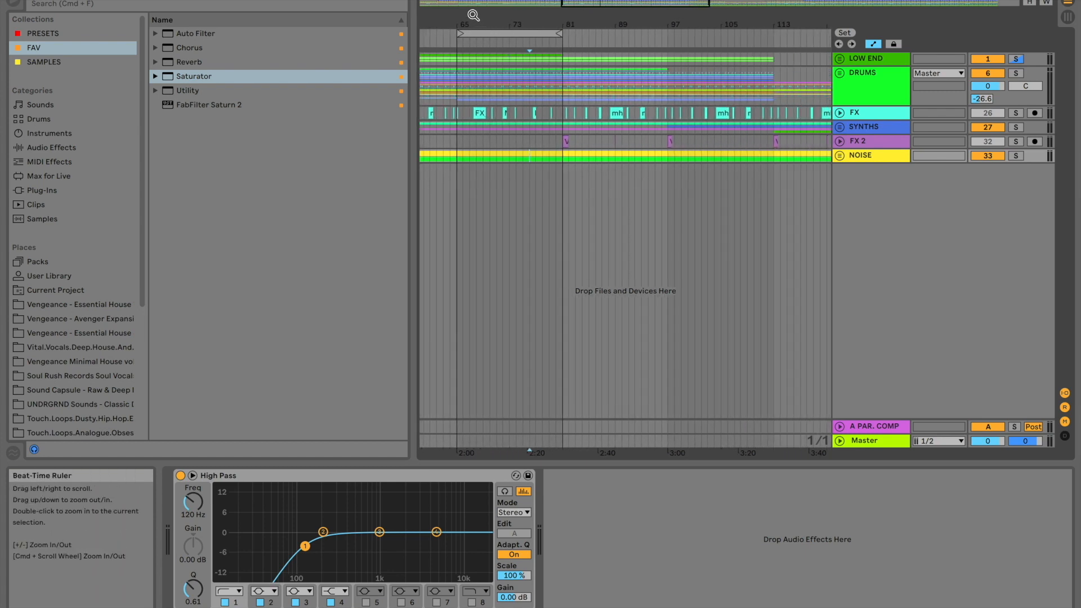
click(842, 59)
click(841, 60)
drag(599, 4, 598, 6)
scroll(560, 94, left, 3)
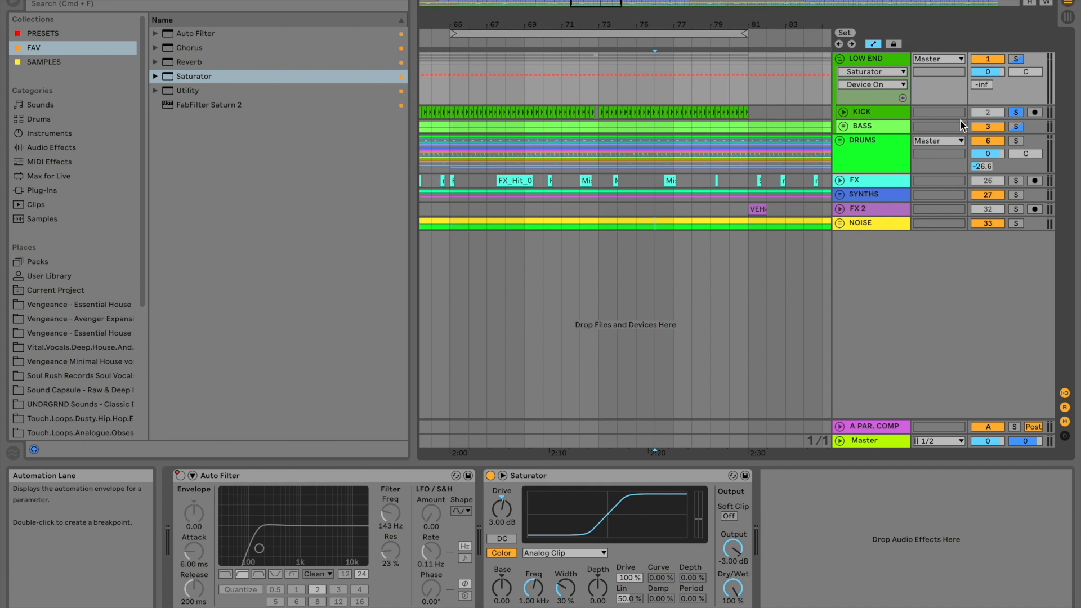
click(1017, 113)
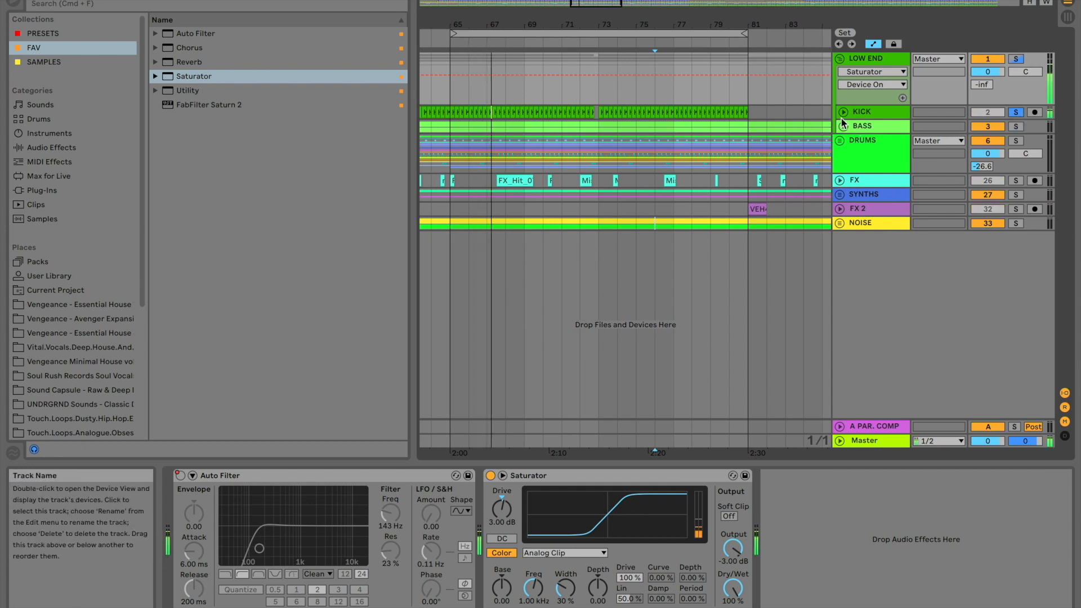
- Unfold the KICK track and examine its individual kick clips around bar 76 up close
drag(663, 24, 662, 135)
click(841, 112)
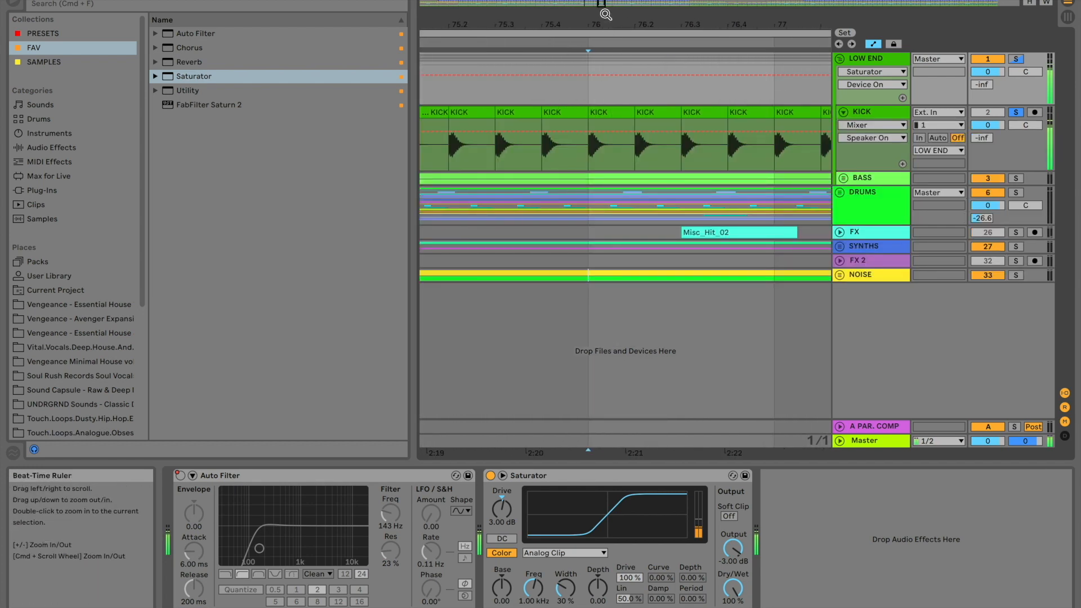
drag(602, 2, 603, 37)
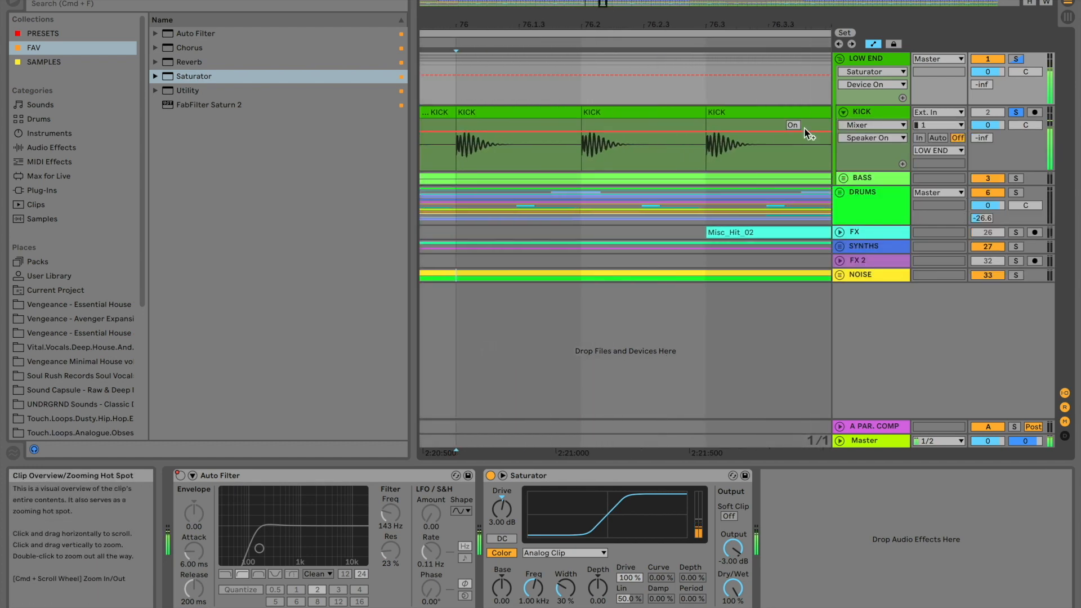
click(876, 113)
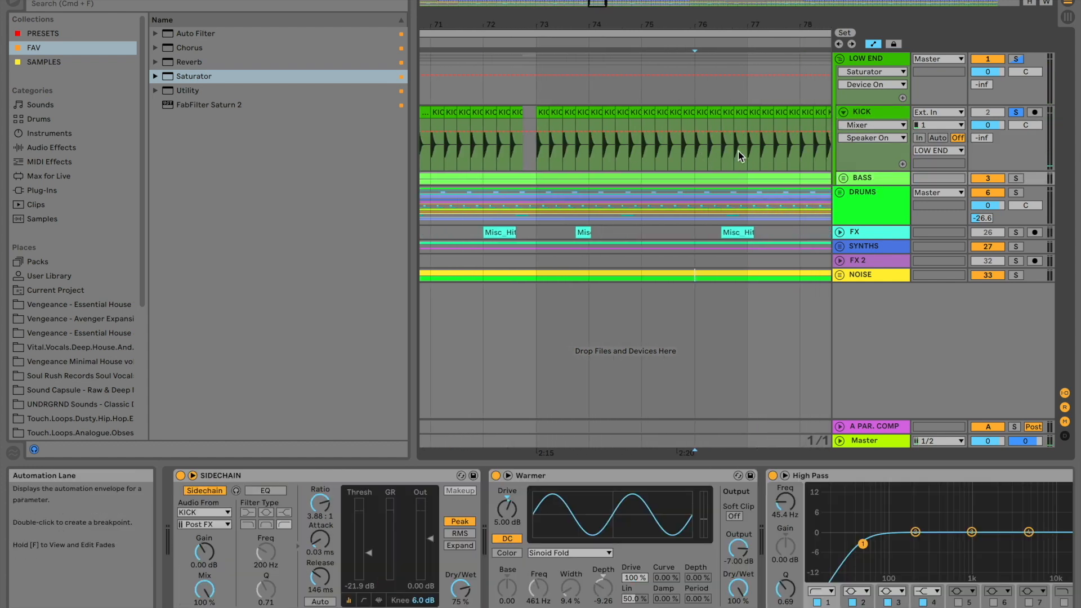
- Unfold the BASS group and inspect the Operator oscillators, filter and Warmer saturator on its BASS track
click(843, 178)
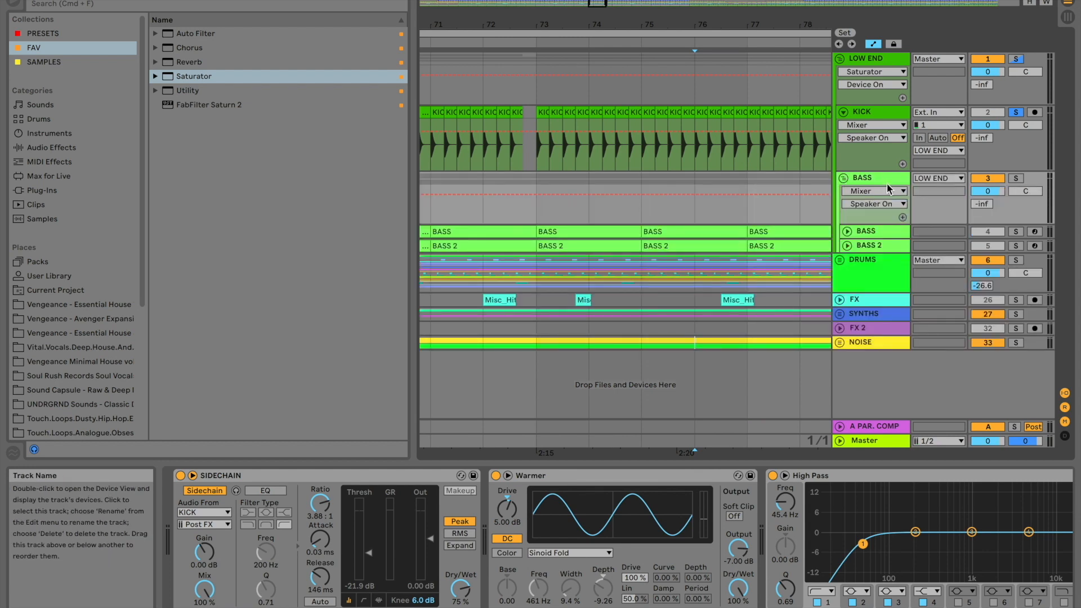
click(874, 232)
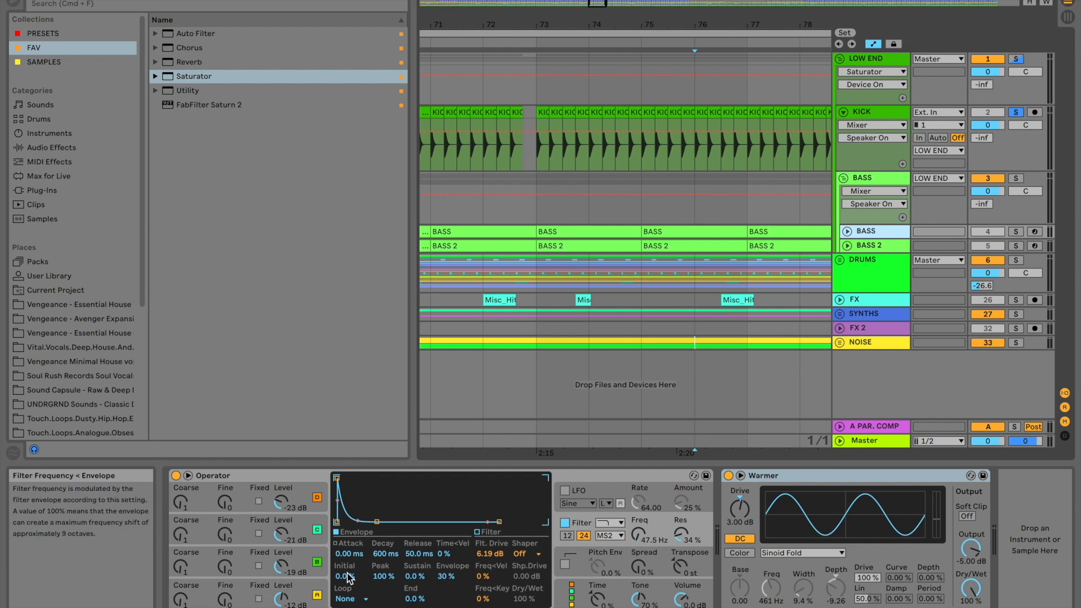
click(303, 597)
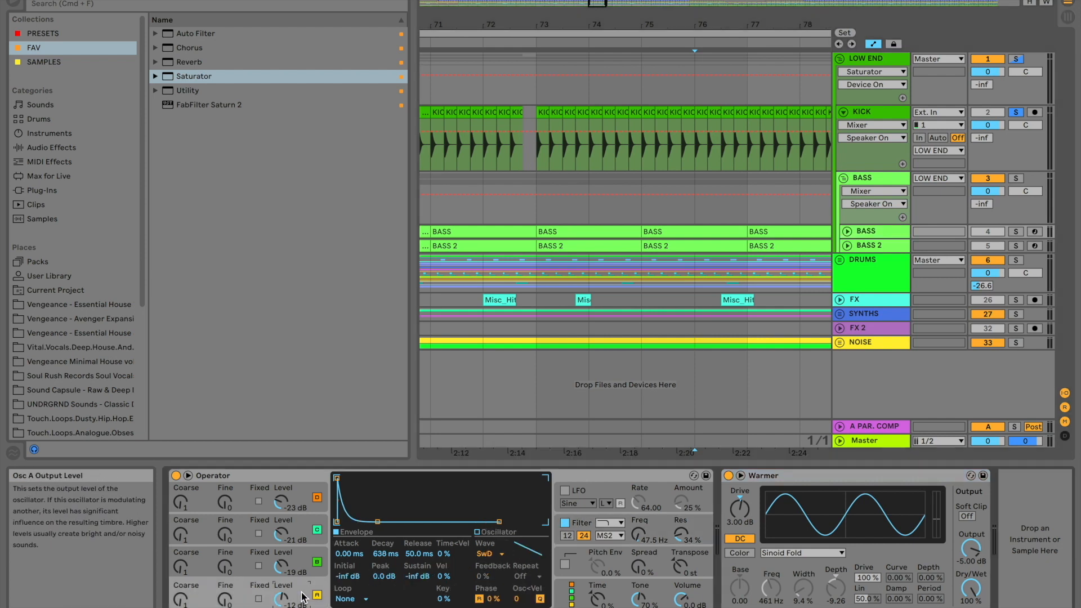
click(308, 558)
click(299, 528)
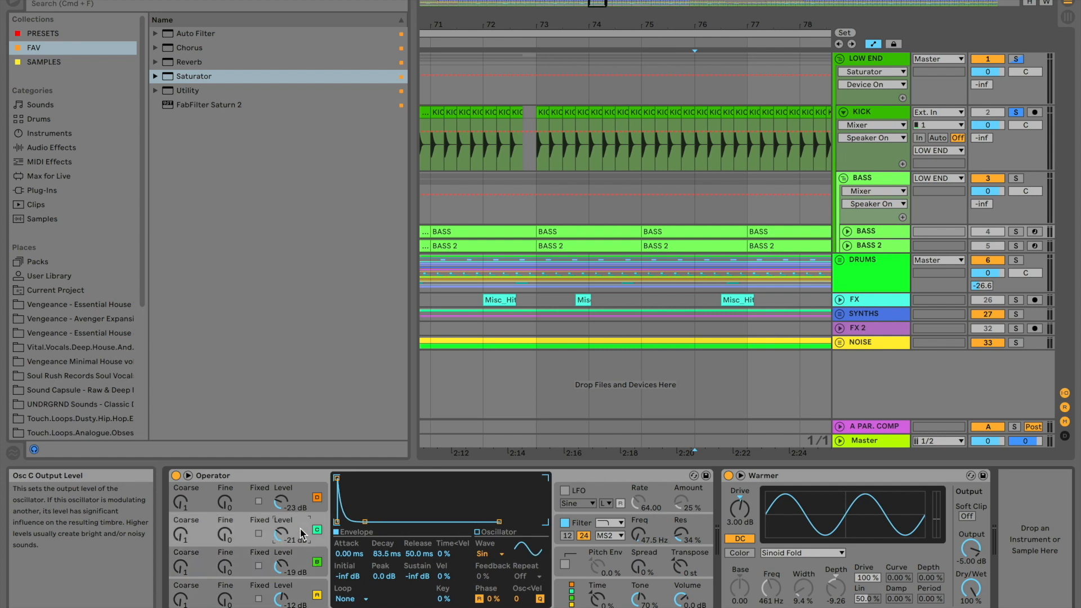
click(300, 498)
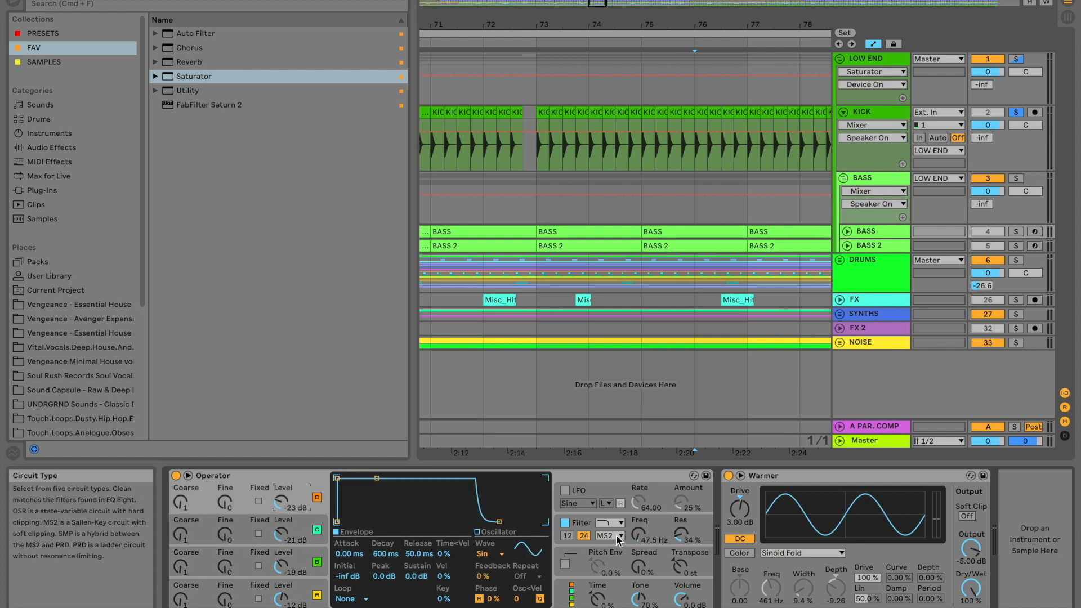
click(651, 535)
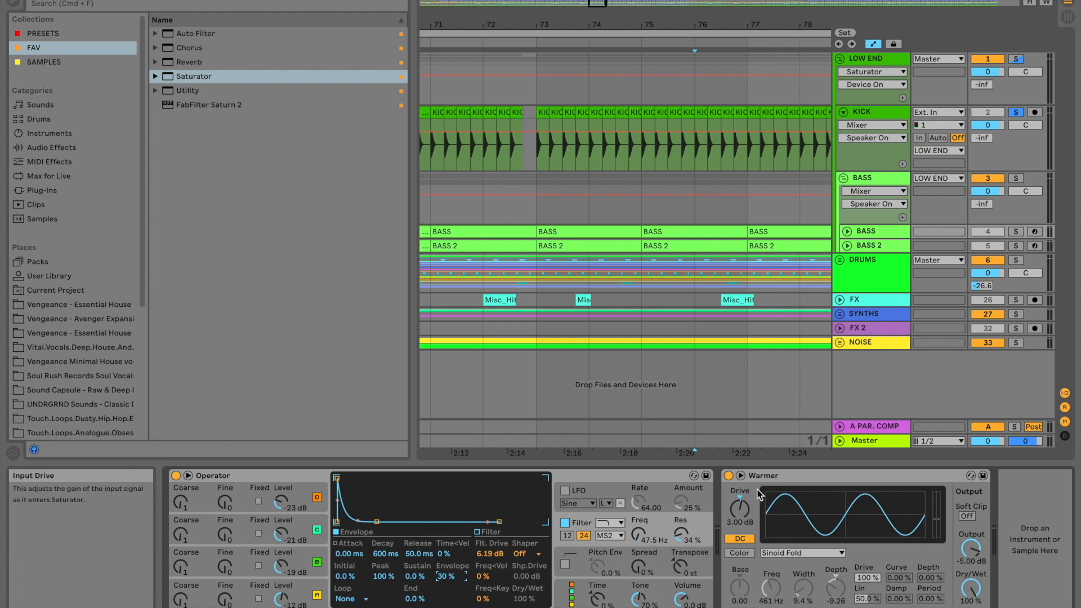
click(774, 478)
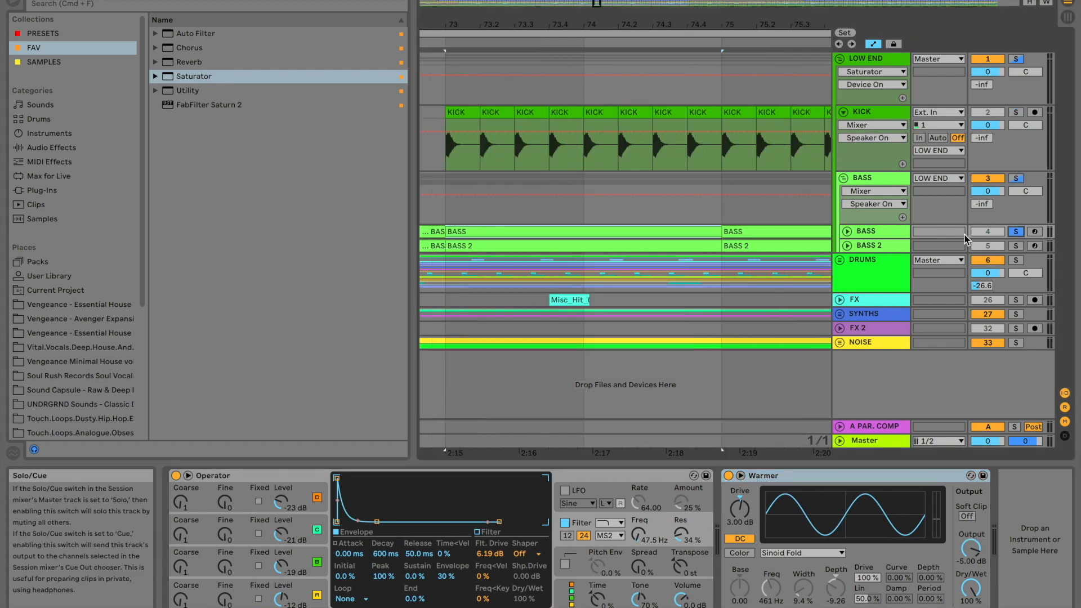
- Play the soloed BASS track from bar 73 and unfold it to show its note clips
click(447, 40)
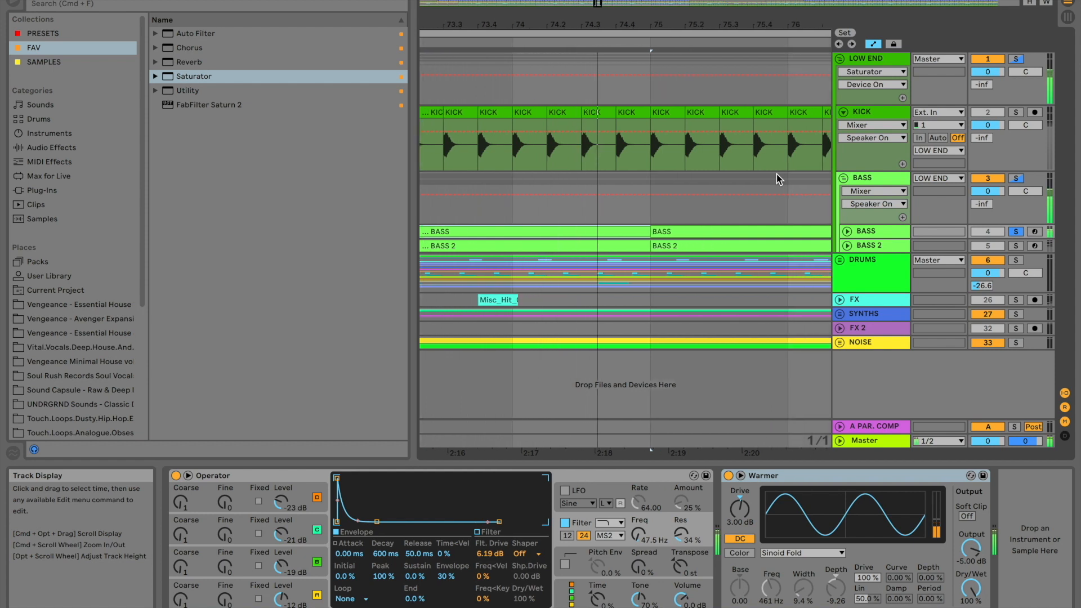
click(846, 231)
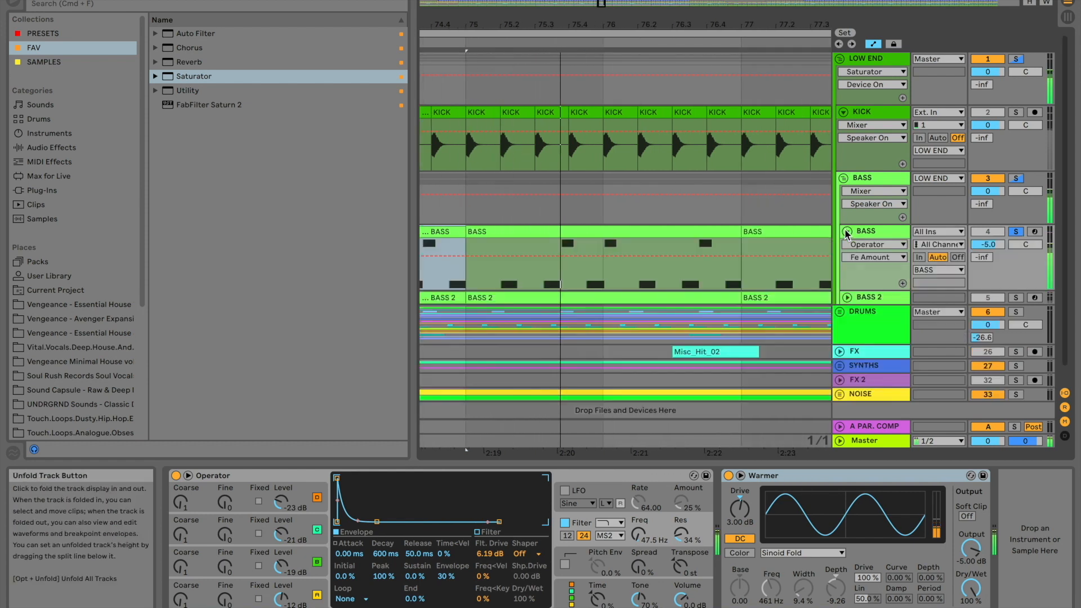
scroll(705, 226, down, 1)
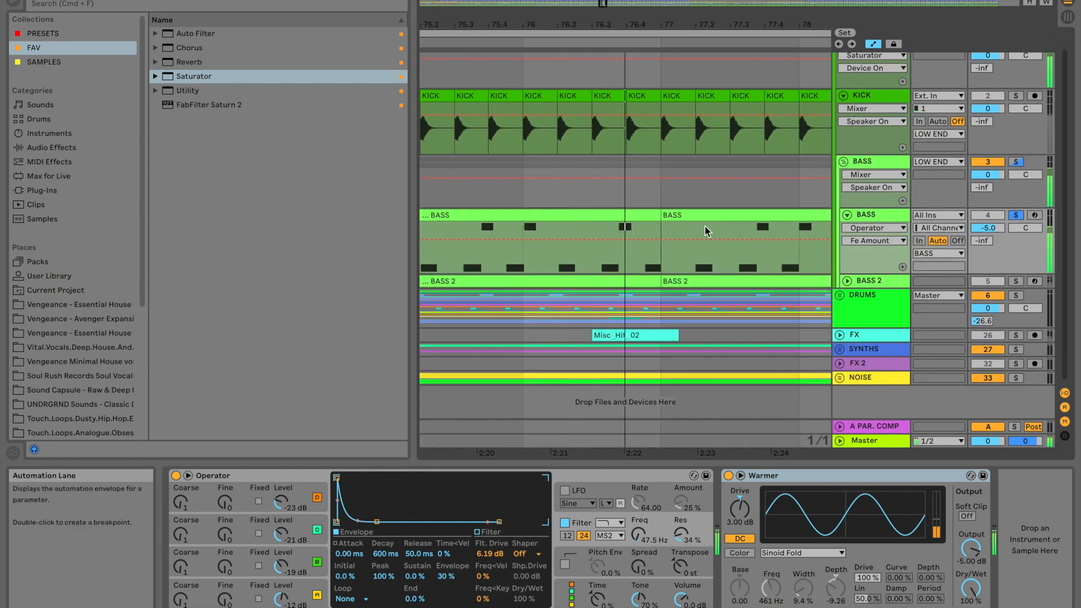
- Open the BASS clip at bar 77 and examine its whole four-bar note pattern in the MIDI editor
click(746, 215)
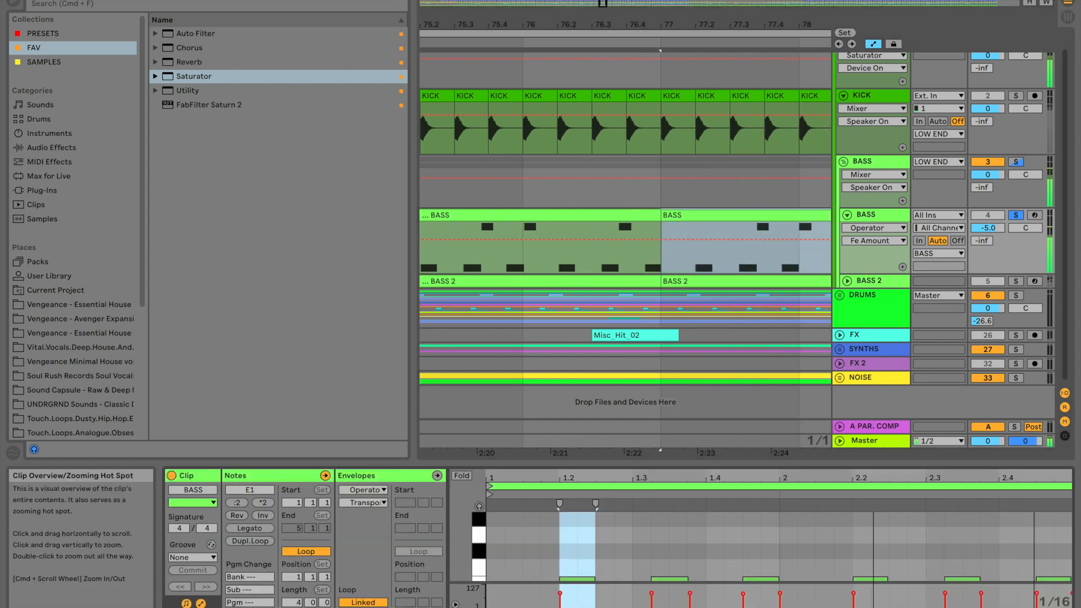
double_click(748, 607)
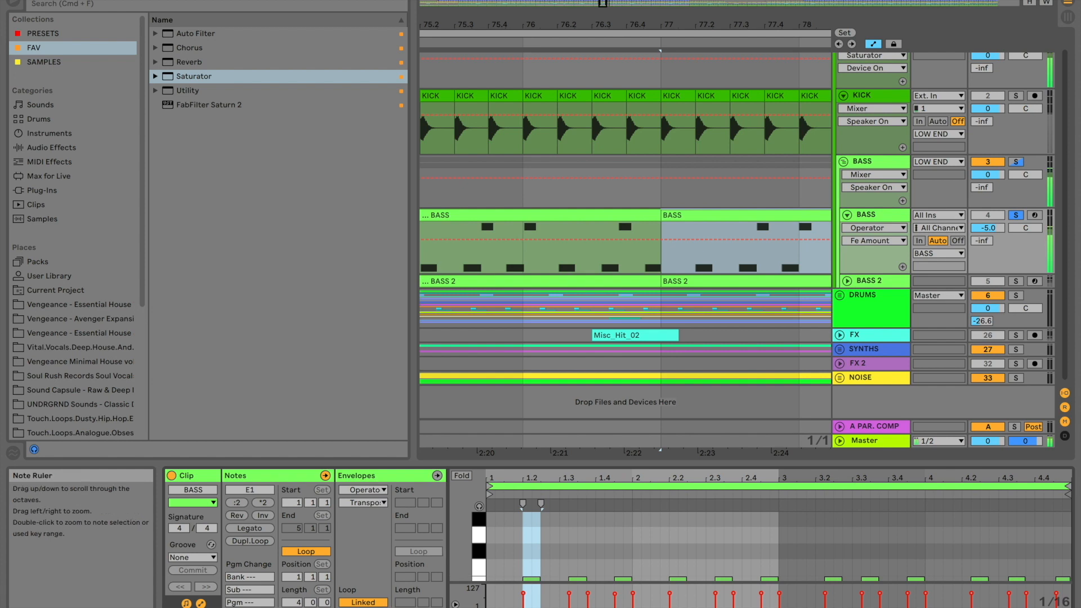
scroll(478, 548, down, 3)
drag(457, 551, 453, 548)
scroll(644, 558, down, 3)
scroll(644, 558, up, 4)
scroll(644, 556, up, 3)
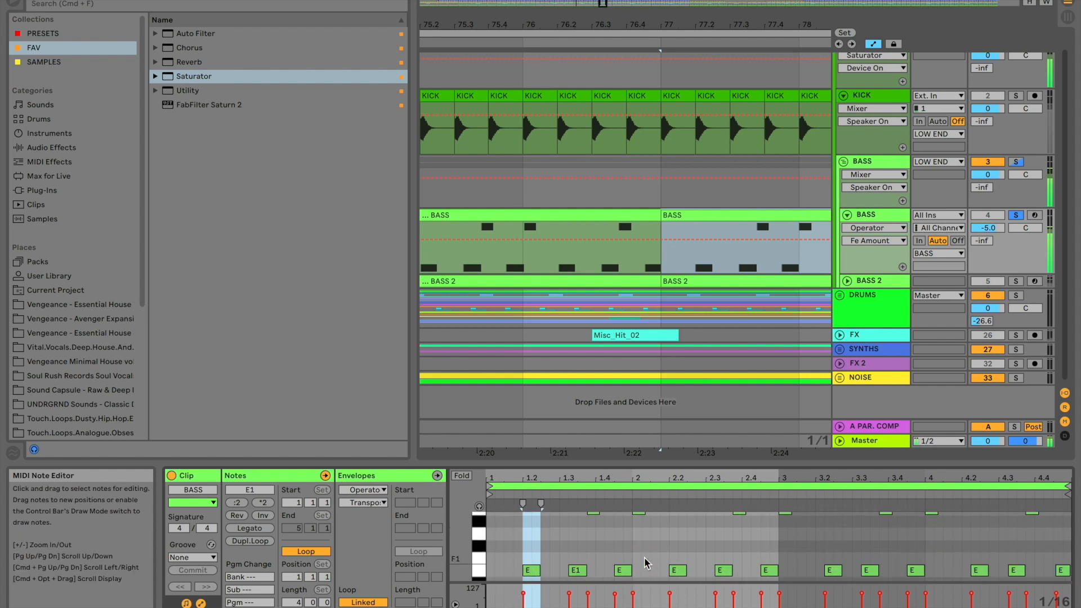
drag(463, 547, 455, 545)
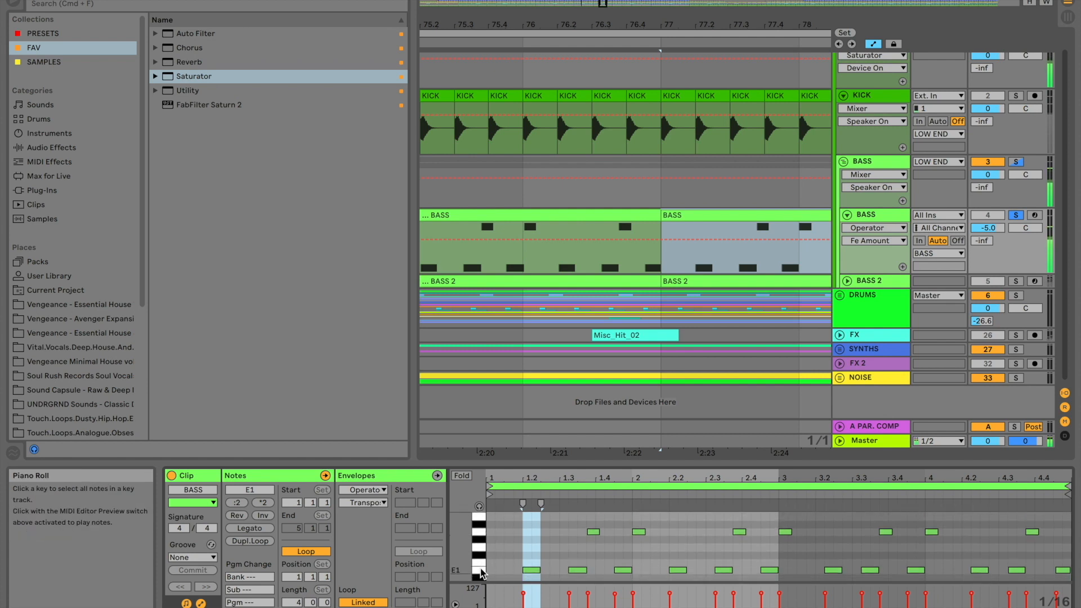
- Open the BASS 2 device chain and inspect Operator's oscillator levels, envelopes and filter
double_click(882, 280)
scroll(546, 518, left, 10)
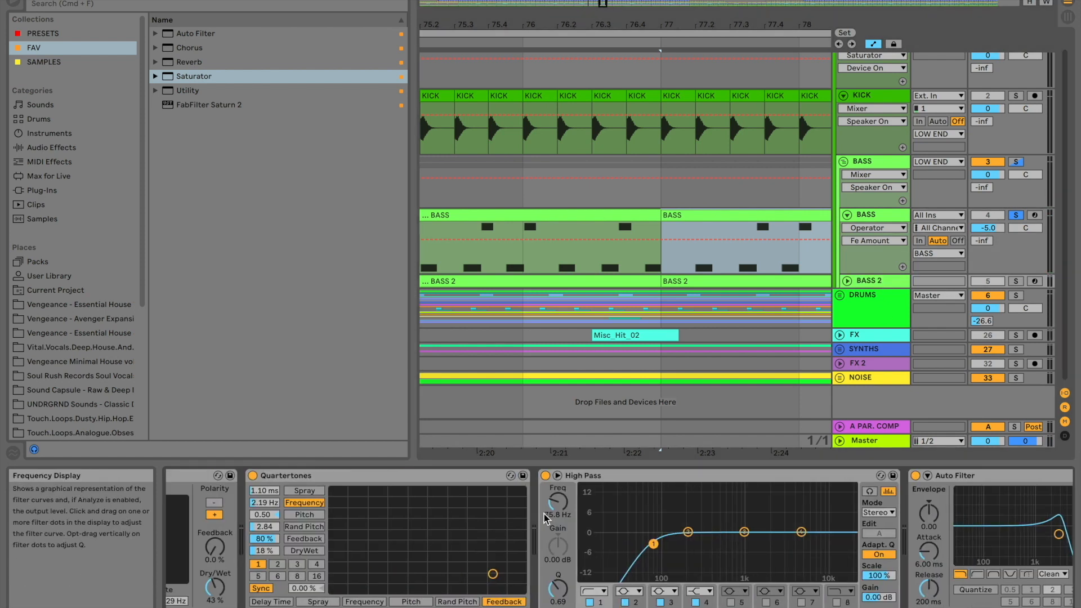
click(304, 593)
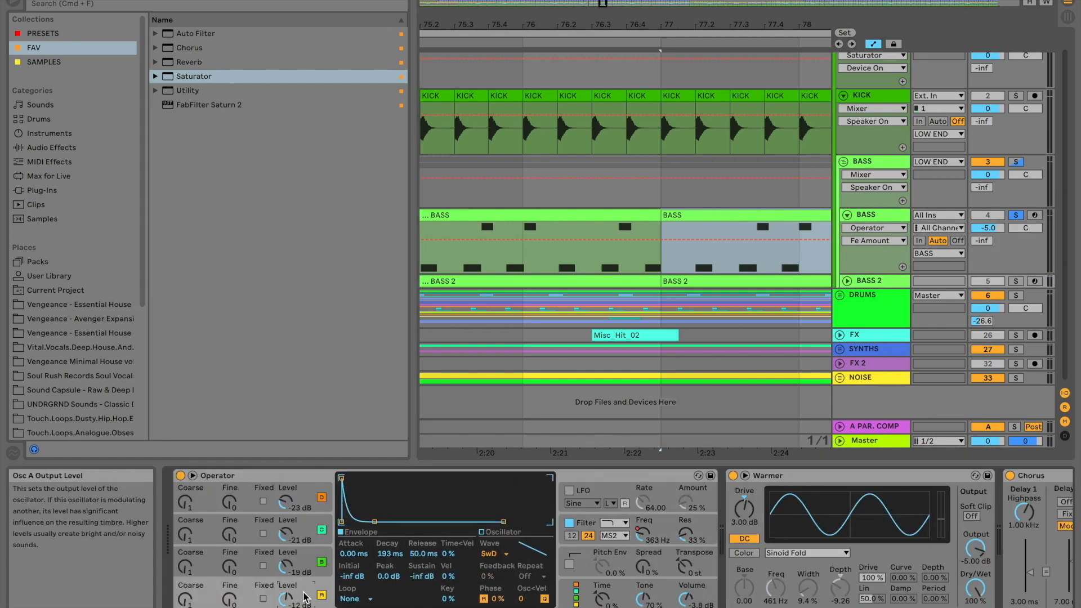
click(309, 532)
click(306, 501)
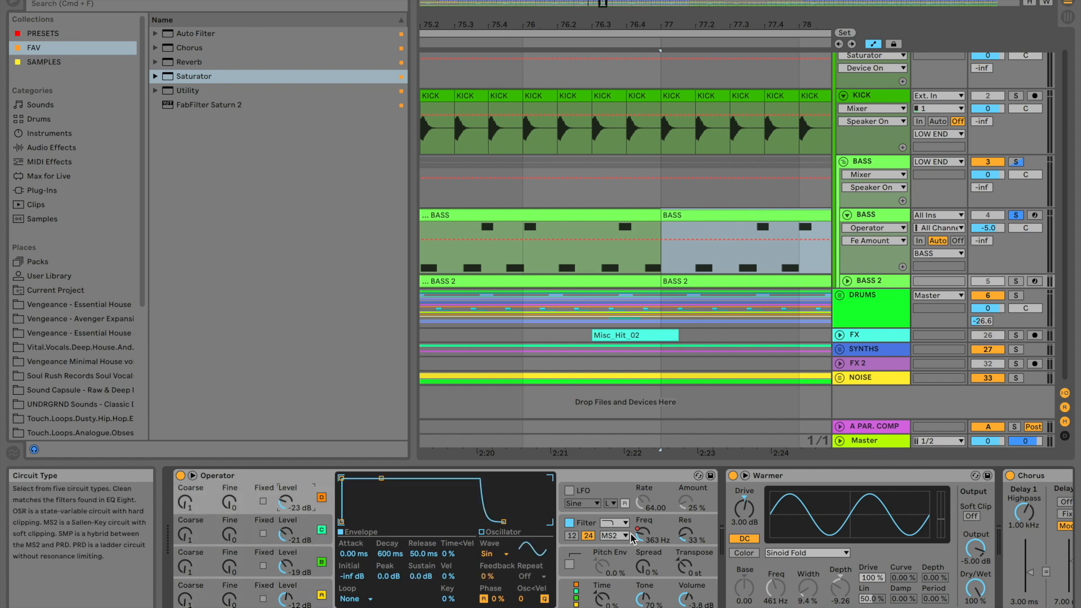
click(646, 539)
- Show the automation of Operator's filter frequency on the BASS 2 track and solo that track
right_click(647, 540)
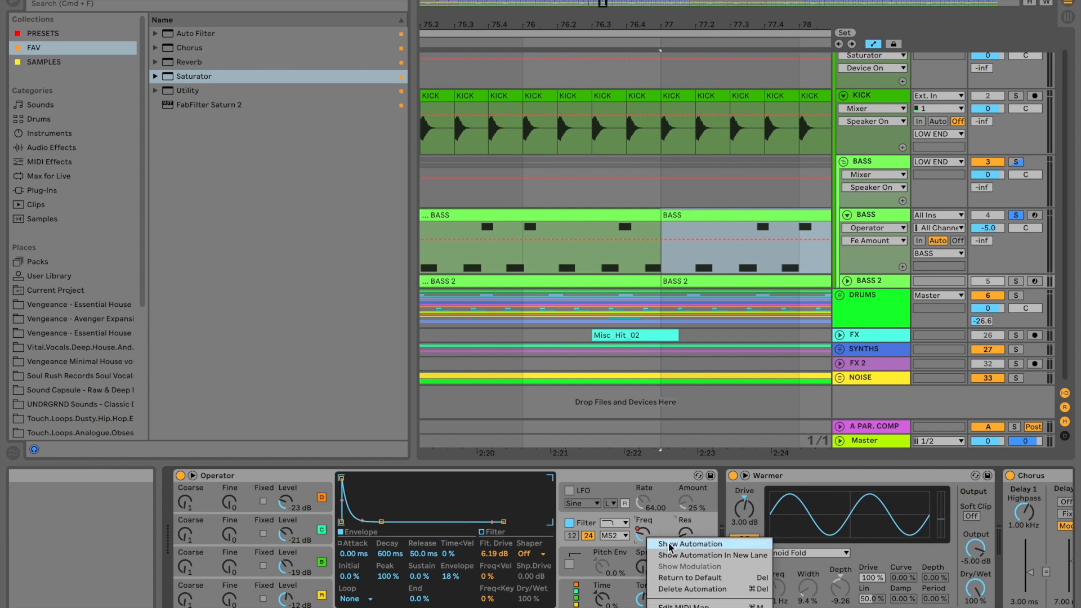
click(578, 556)
right_click(644, 536)
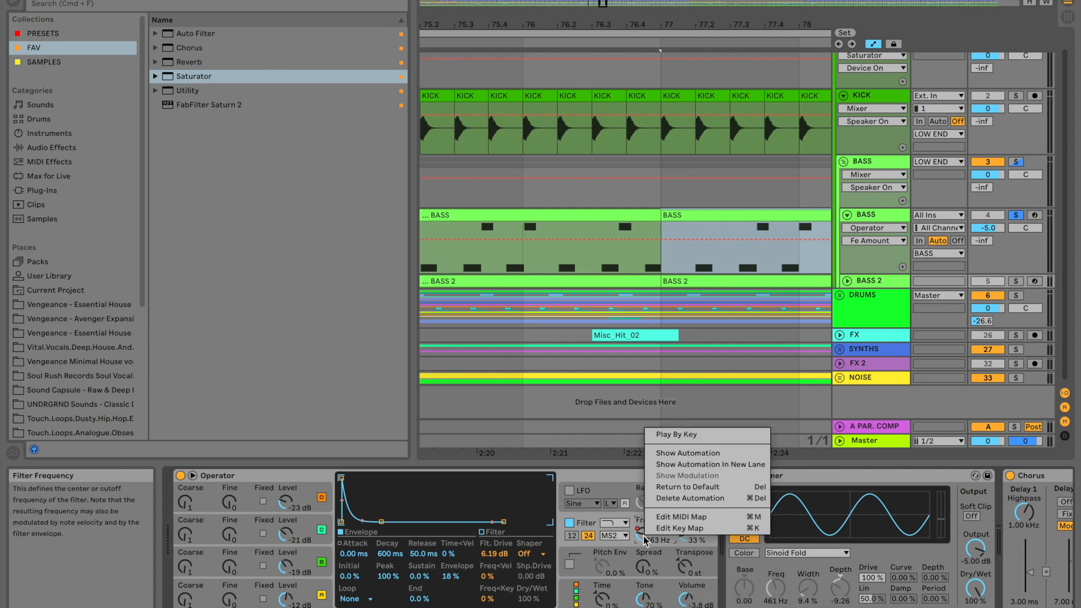
click(678, 453)
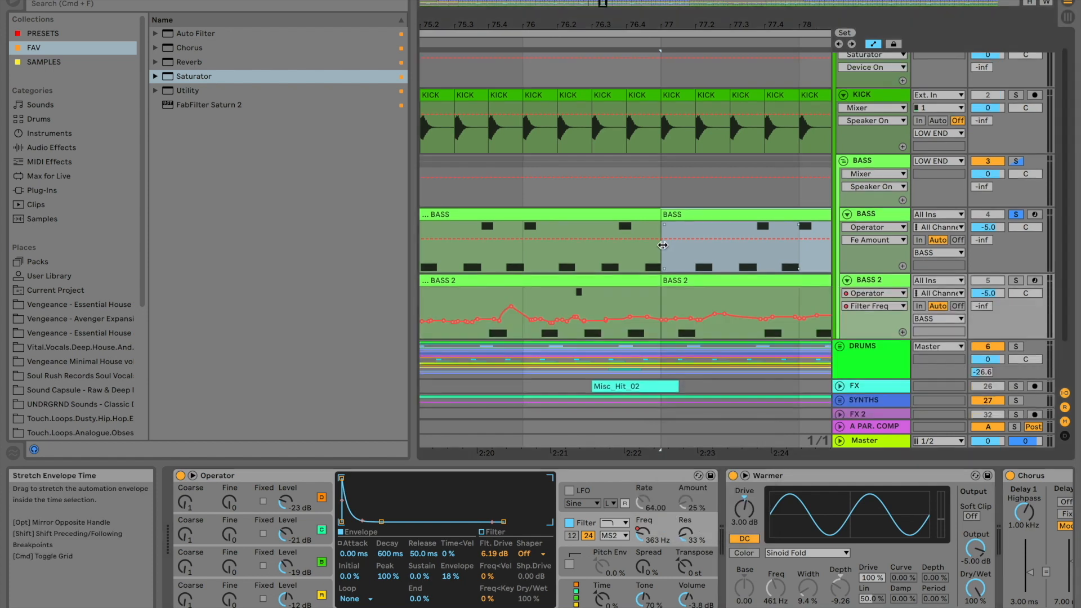
scroll(647, 169, down, 2)
scroll(539, 80, down, 5)
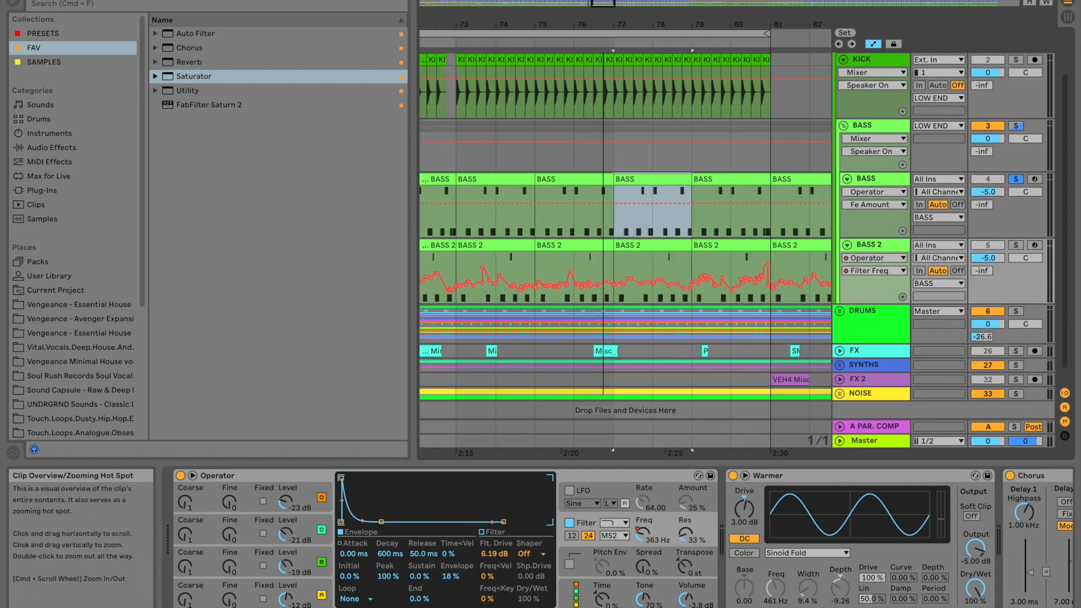
click(1016, 245)
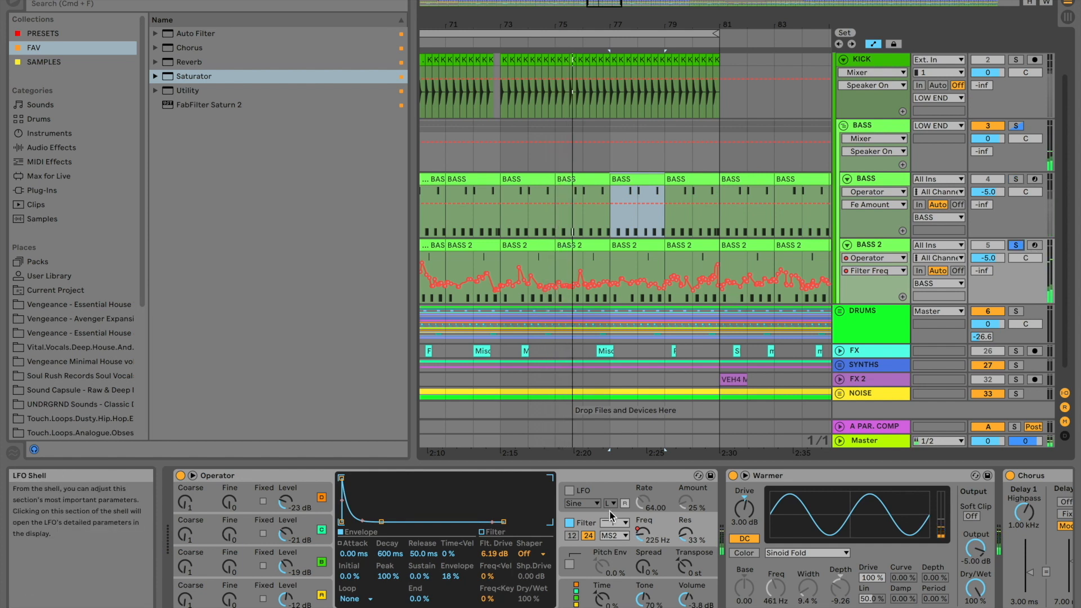
- Try BASS 2 without its filter frequency automation by deleting it, and undo the deletion
right_click(646, 539)
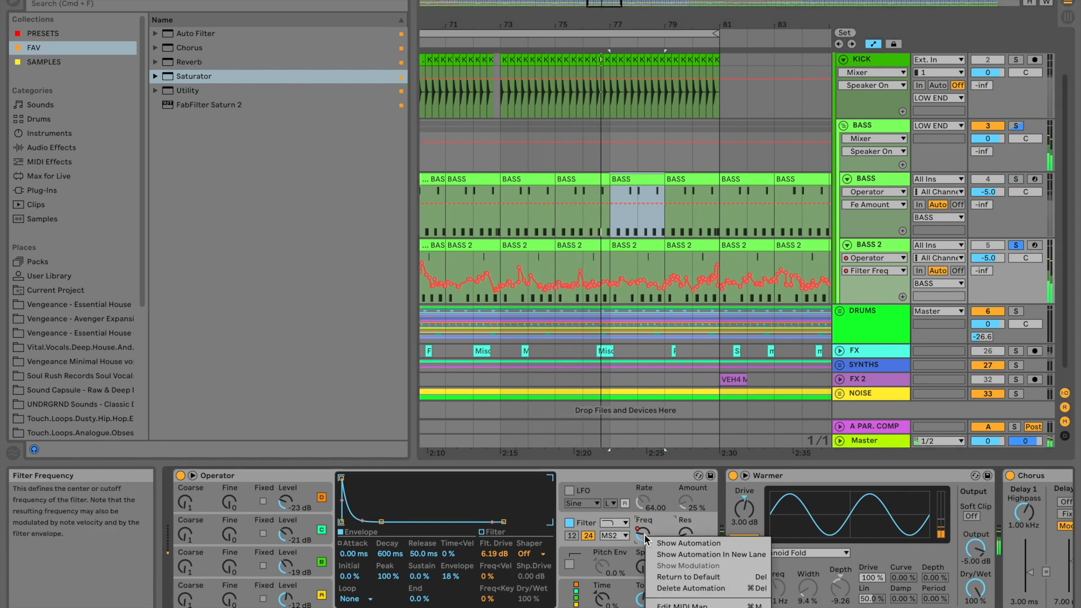
click(690, 589)
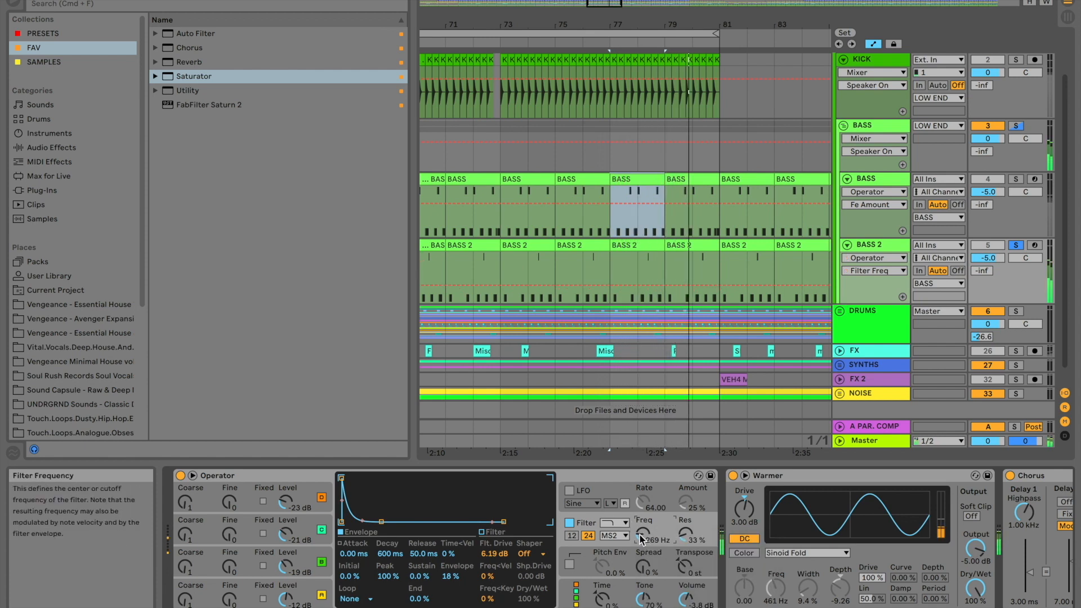
key(super+z)
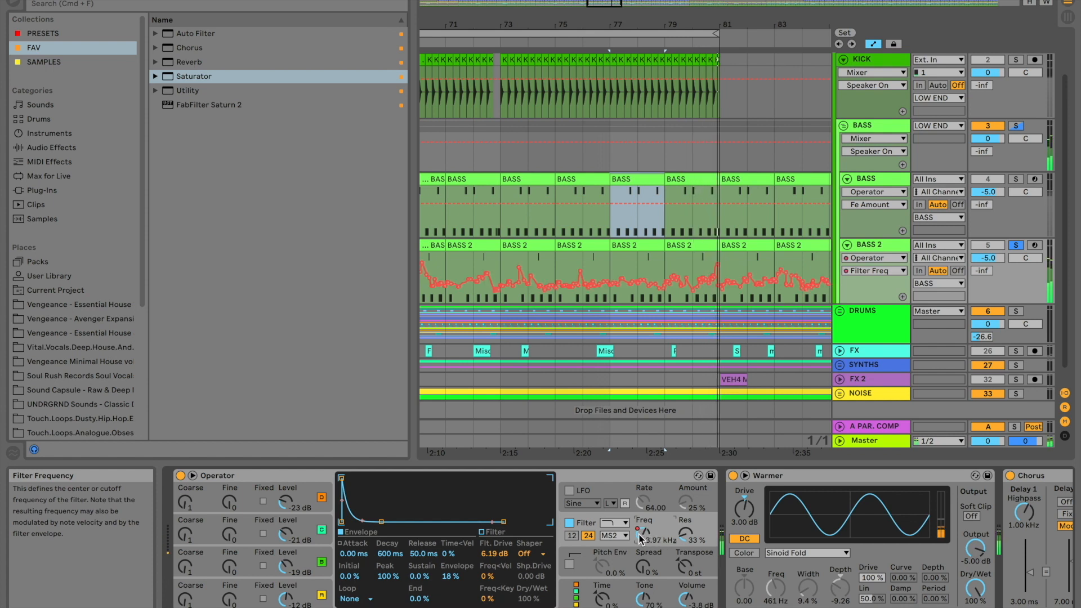
- Inspect Warmer, Chorus and Quartertones in the BASS 2 chain, comparing the sound with Quartertones bypassed and re-enabled
scroll(768, 529, right, 5)
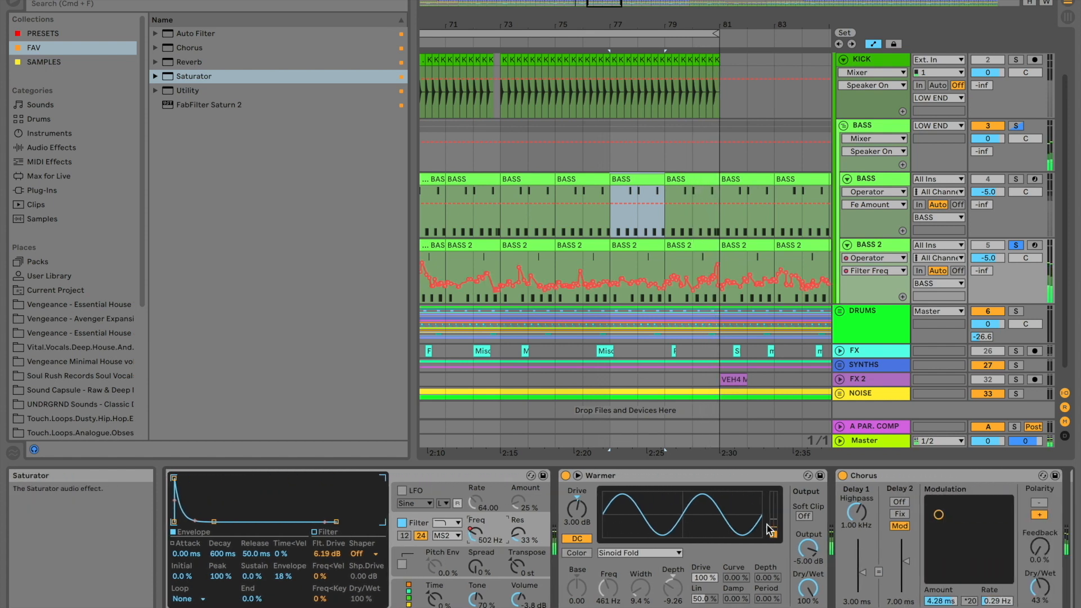
scroll(718, 522, right, 2)
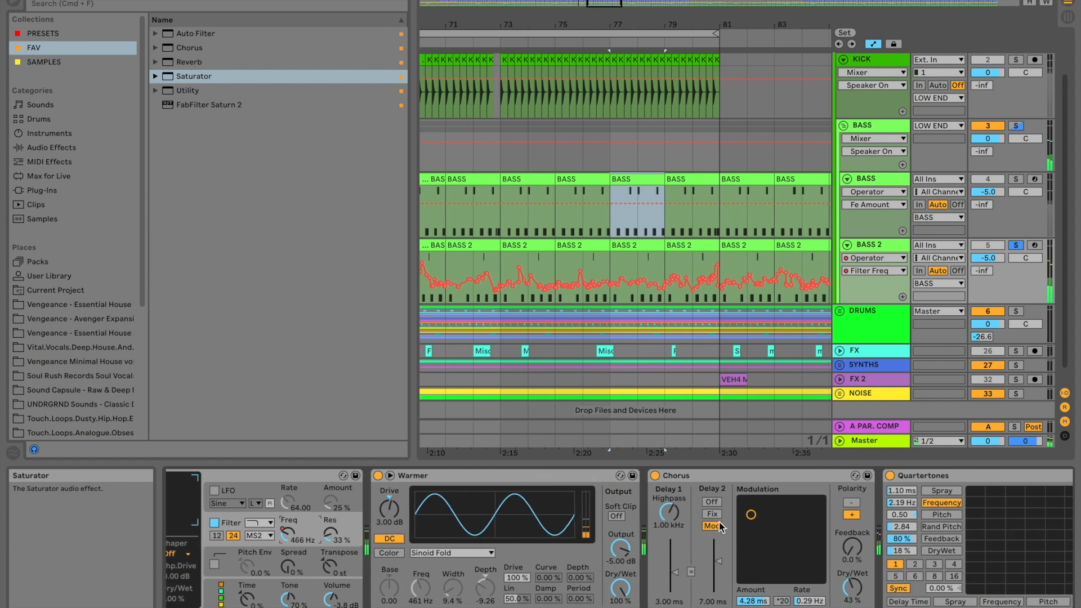
scroll(737, 476, right, 5)
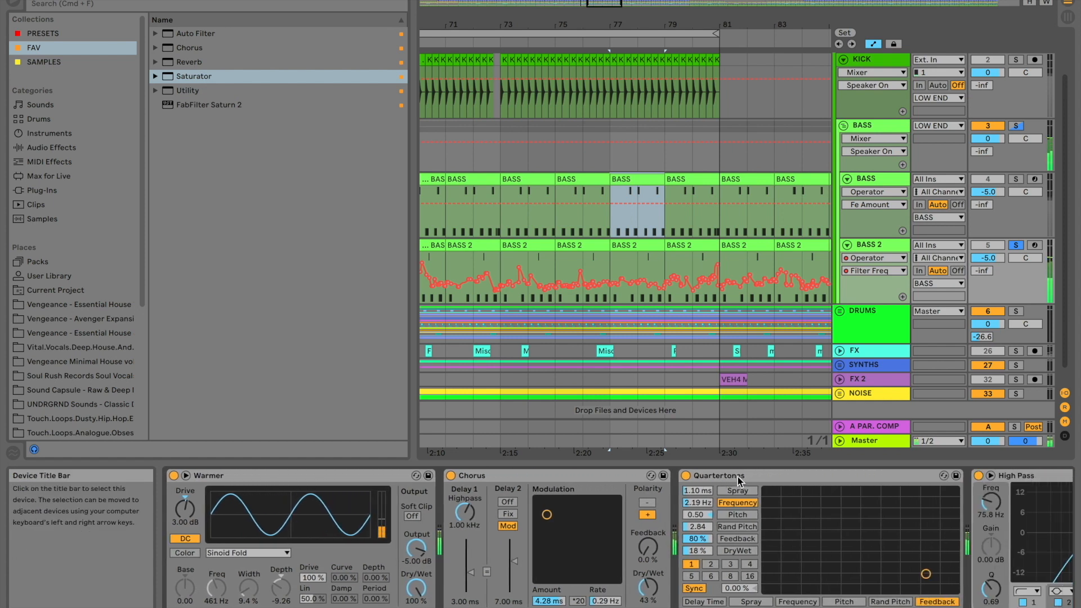
click(730, 475)
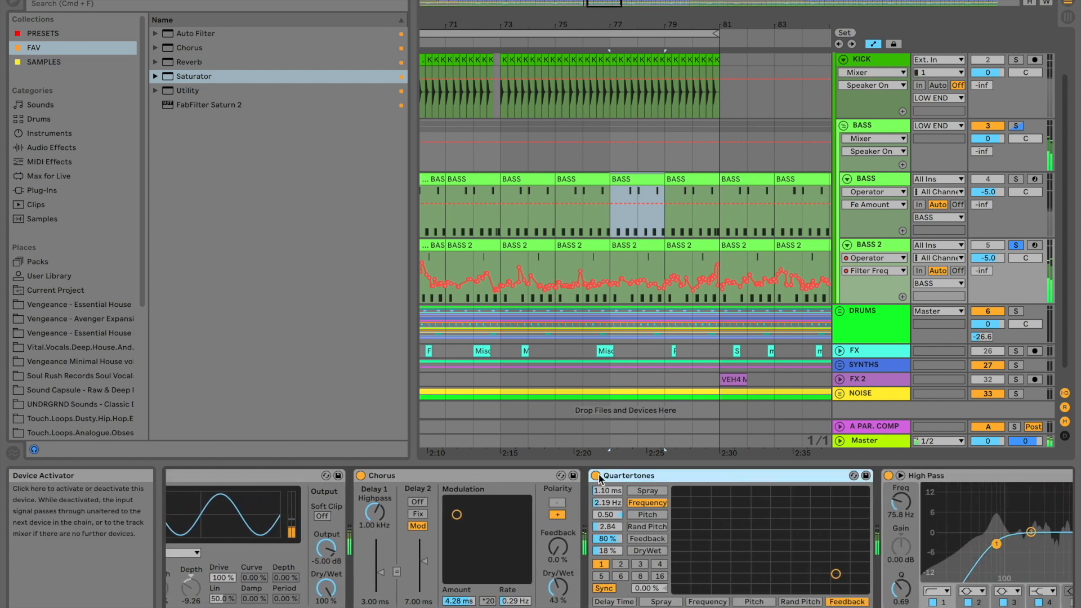
click(596, 475)
click(597, 475)
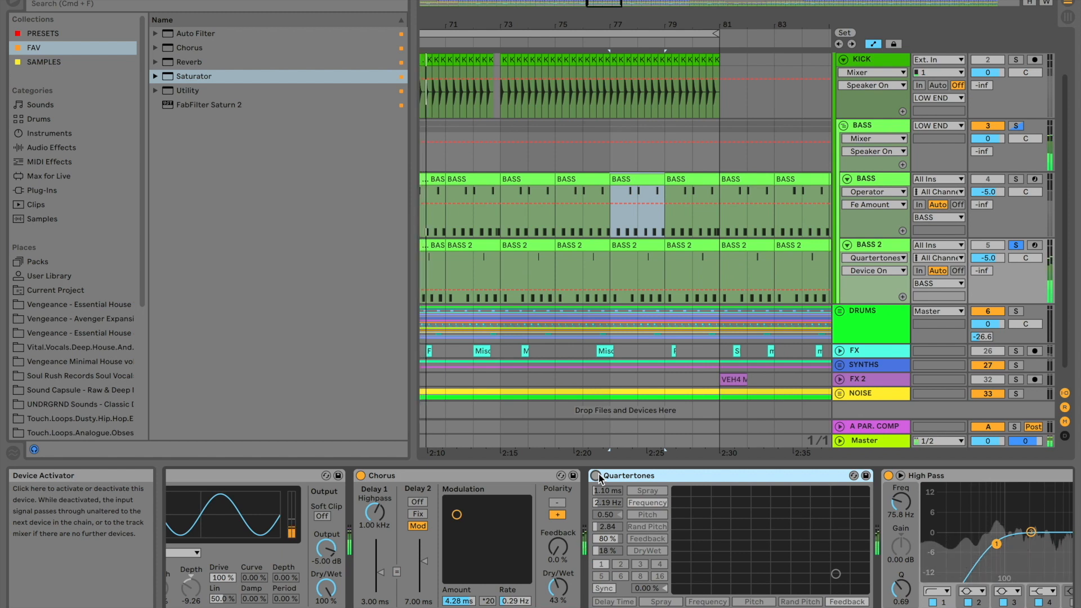
- Inspect the High Pass EQ and the Auto Filter at the end of the BASS 2 device chain
scroll(698, 501, right, 7)
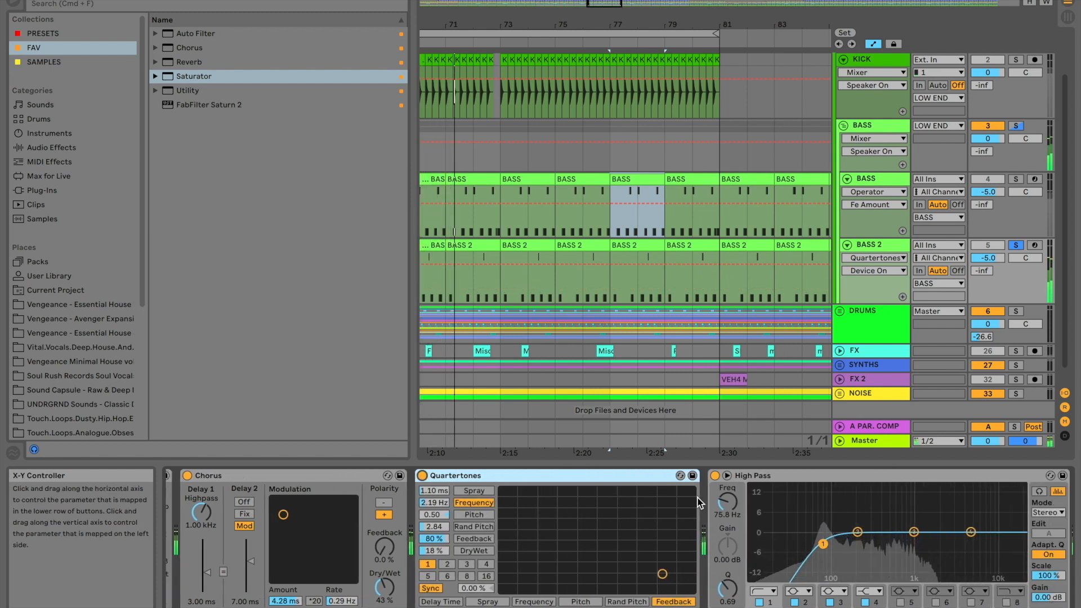
scroll(665, 477, right, 3)
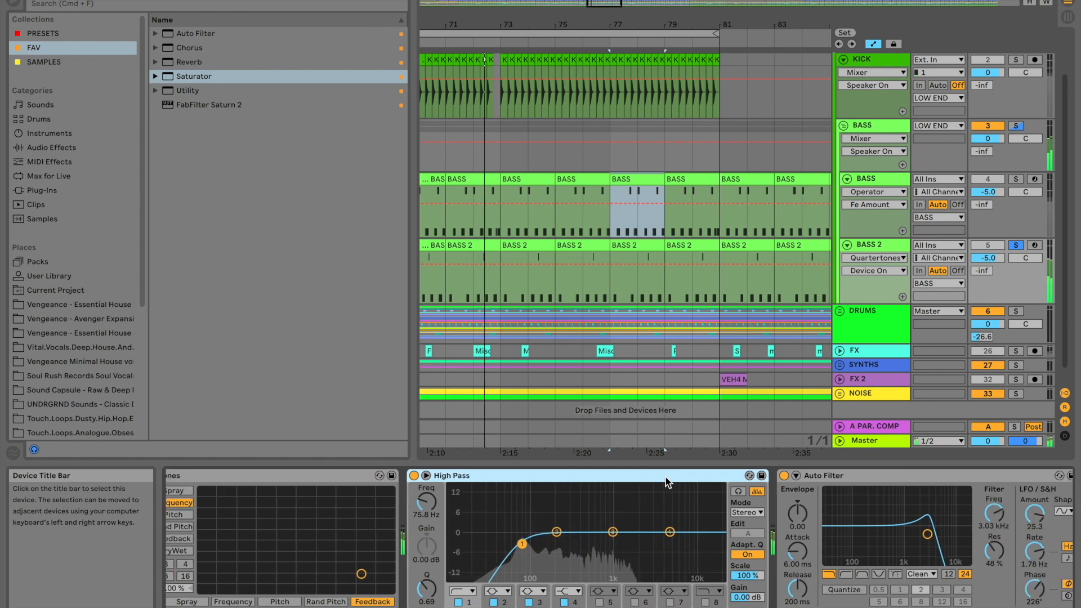
click(754, 478)
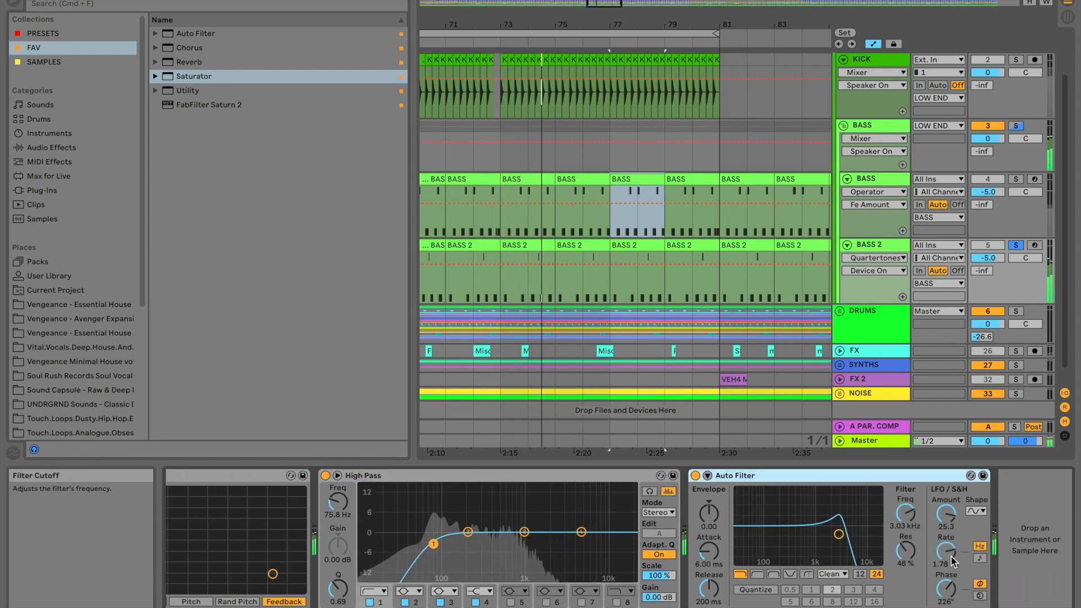
- Try Auto Filter's LFO phase at 0° on BASS 2, and set it to 311°
drag(946, 589, 946, 607)
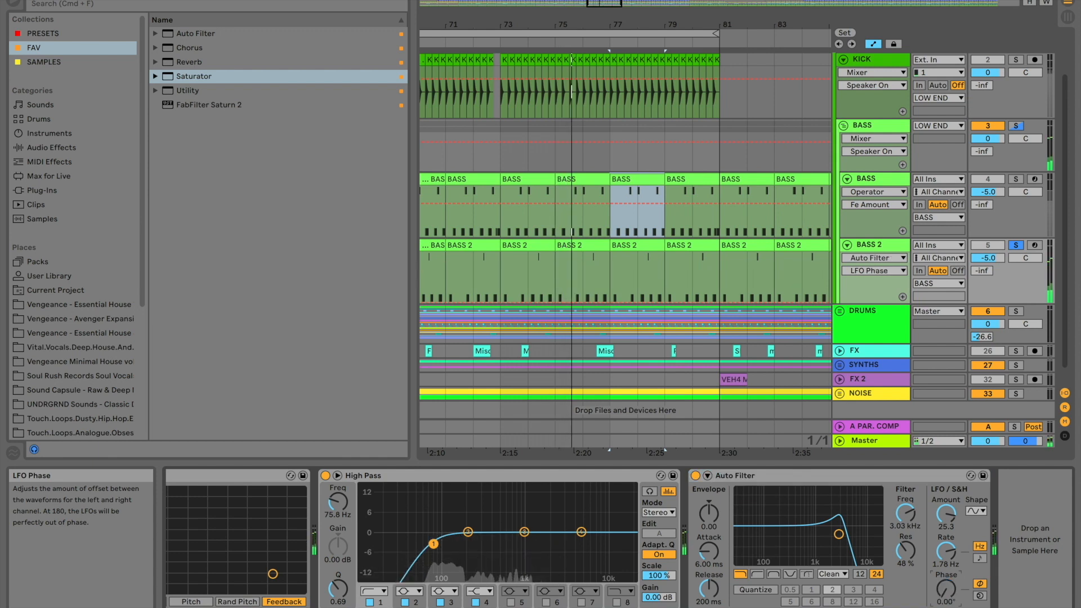
drag(946, 588, 946, 571)
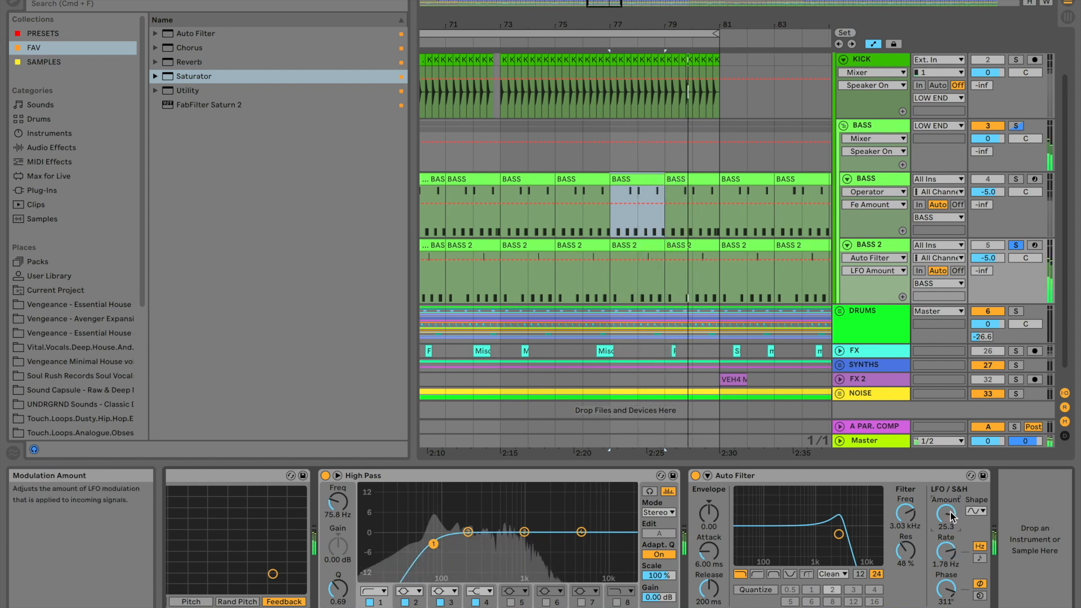
click(947, 552)
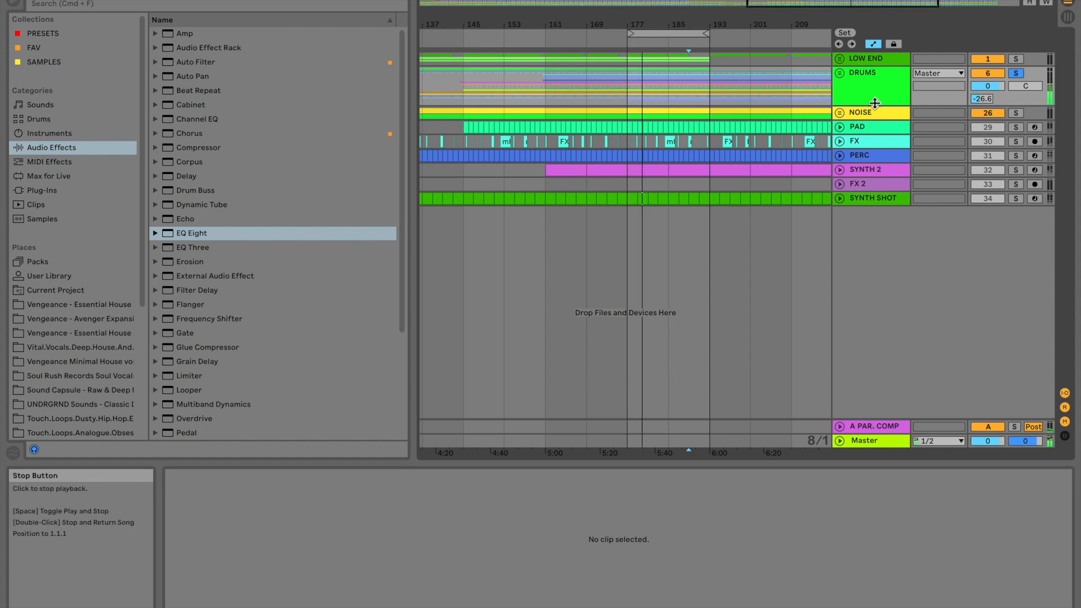
- Unfold the DRUMS group and the MOD LOOP track, solo MOD LOOP and open its clip at bar 177
click(837, 73)
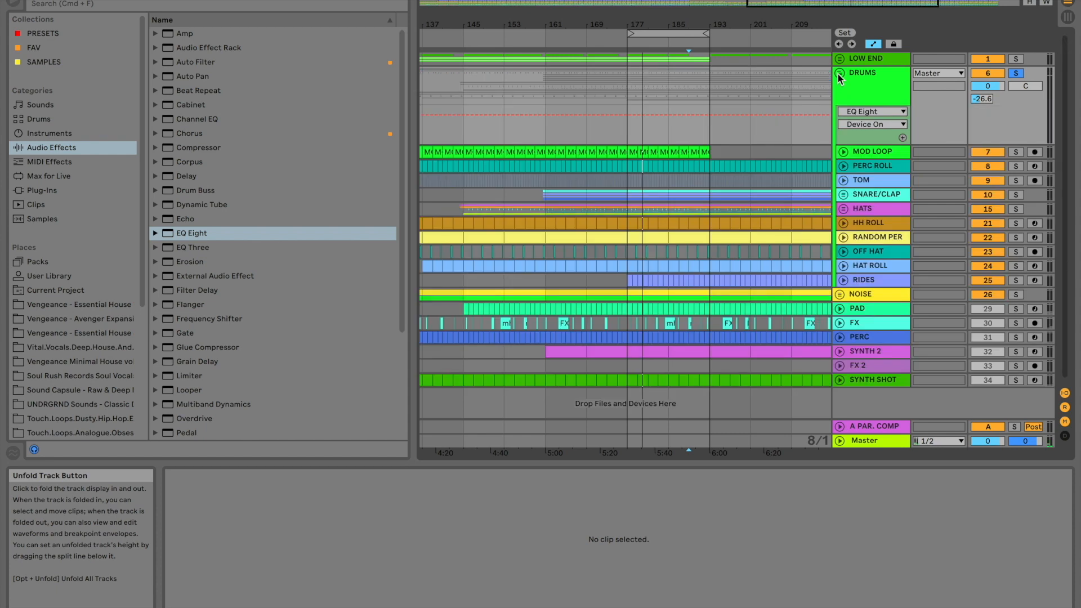
click(843, 151)
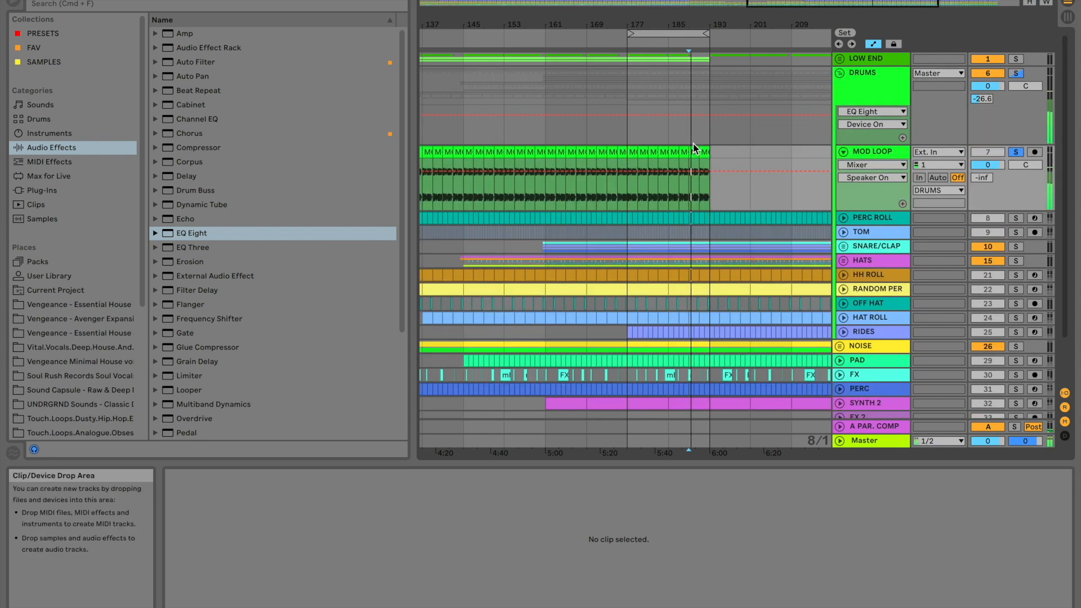
drag(779, 12, 701, 141)
scroll(701, 140, right, 5)
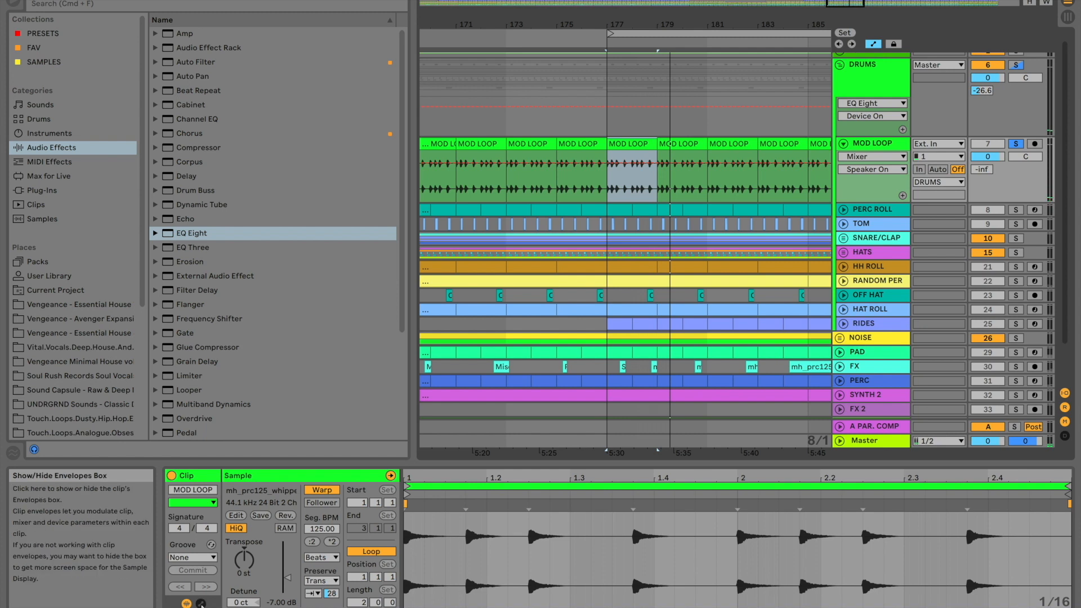
- Show the MOD LOOP clip's envelopes and examine its Transposition envelope across the whole clip
click(201, 603)
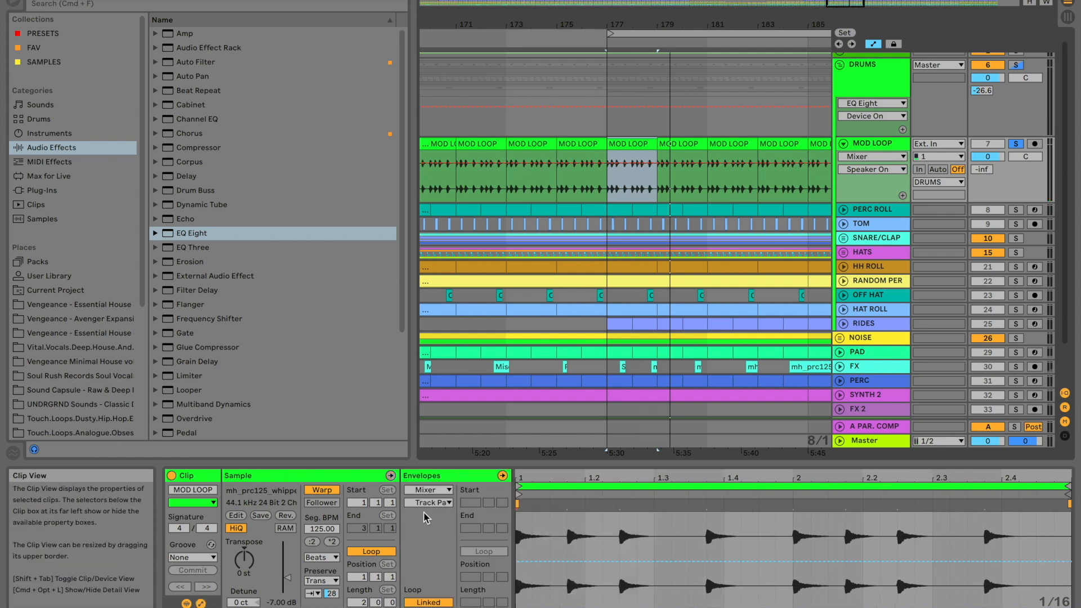
click(449, 489)
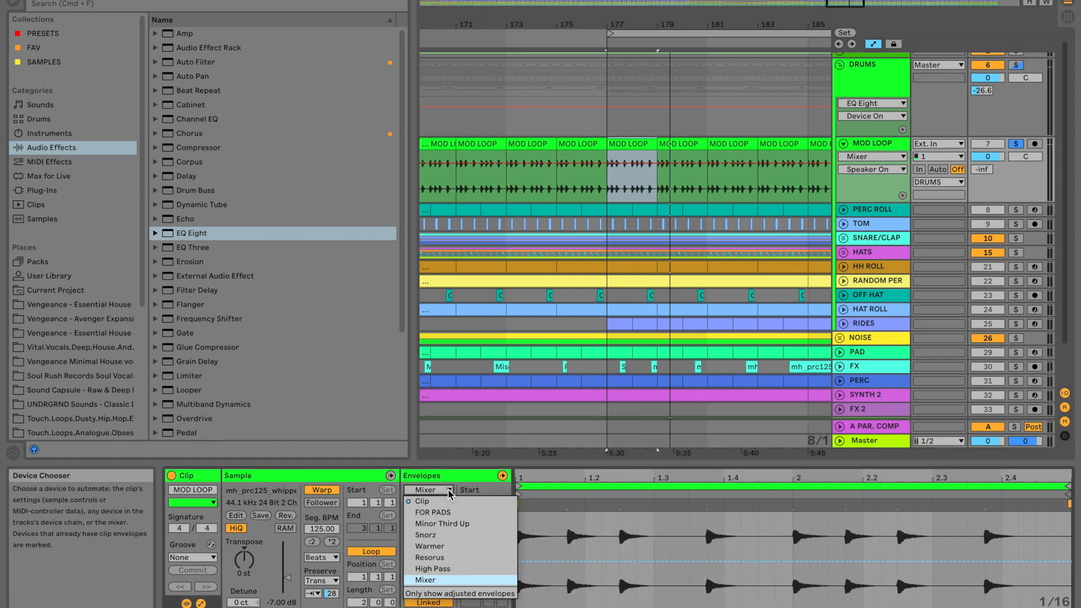
click(446, 500)
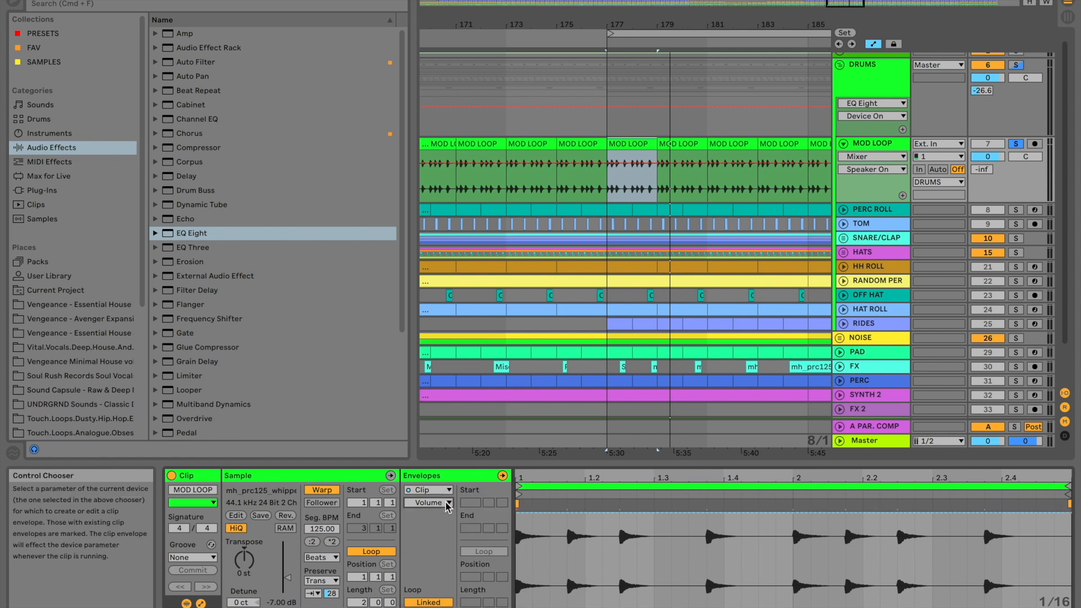
click(444, 502)
click(442, 525)
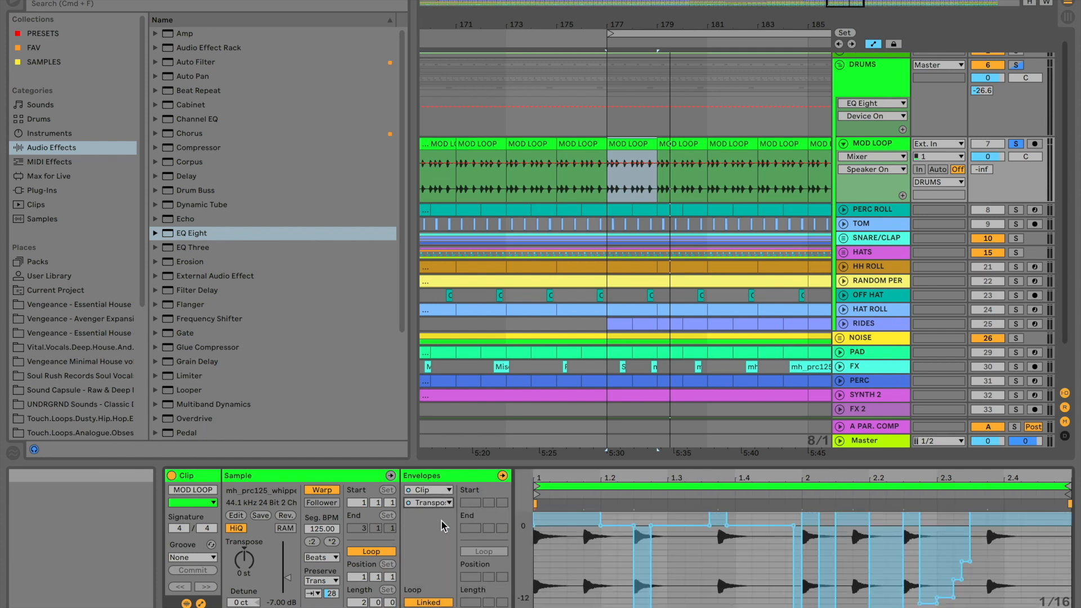
scroll(576, 560, down, 10)
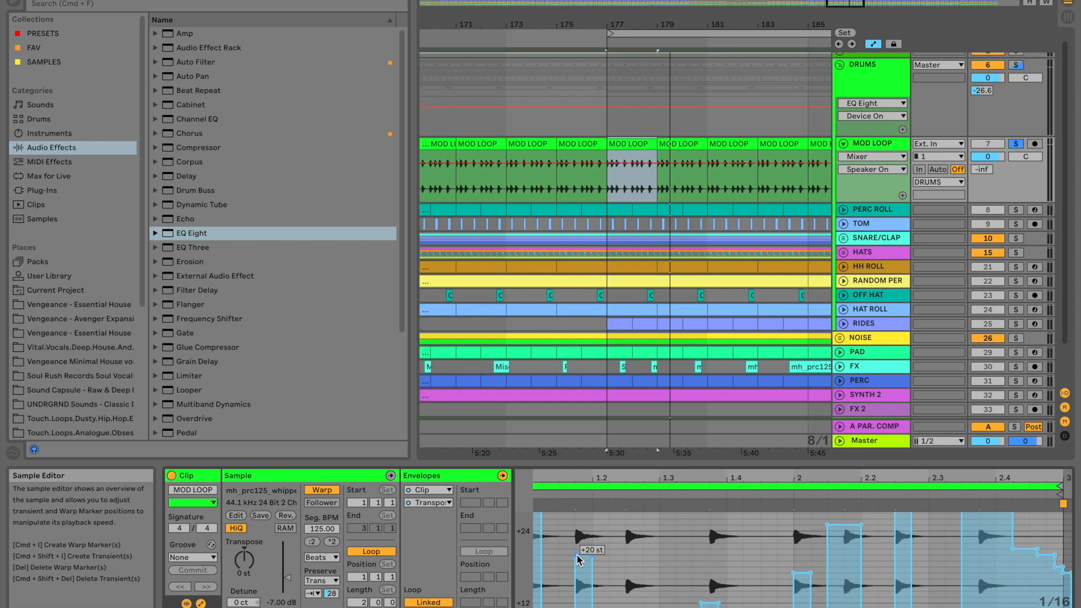
scroll(576, 560, up, 2)
scroll(577, 559, up, 10)
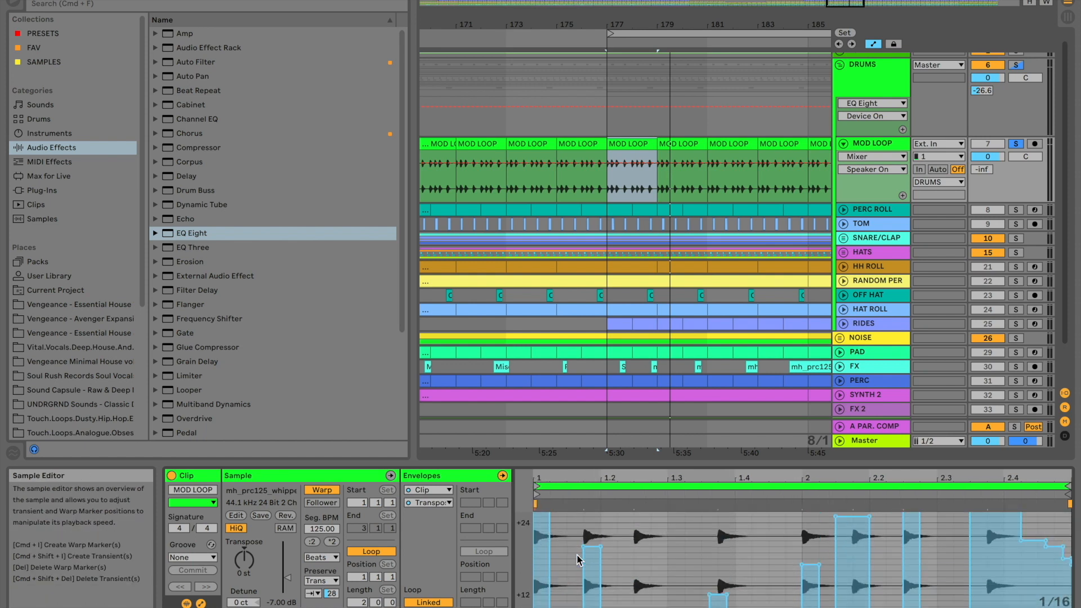
- Show MOD LOOP's device chain and play it, comparing the sound with FOR PADS and Minor Third Up switched off and on
key(shift+Tab)
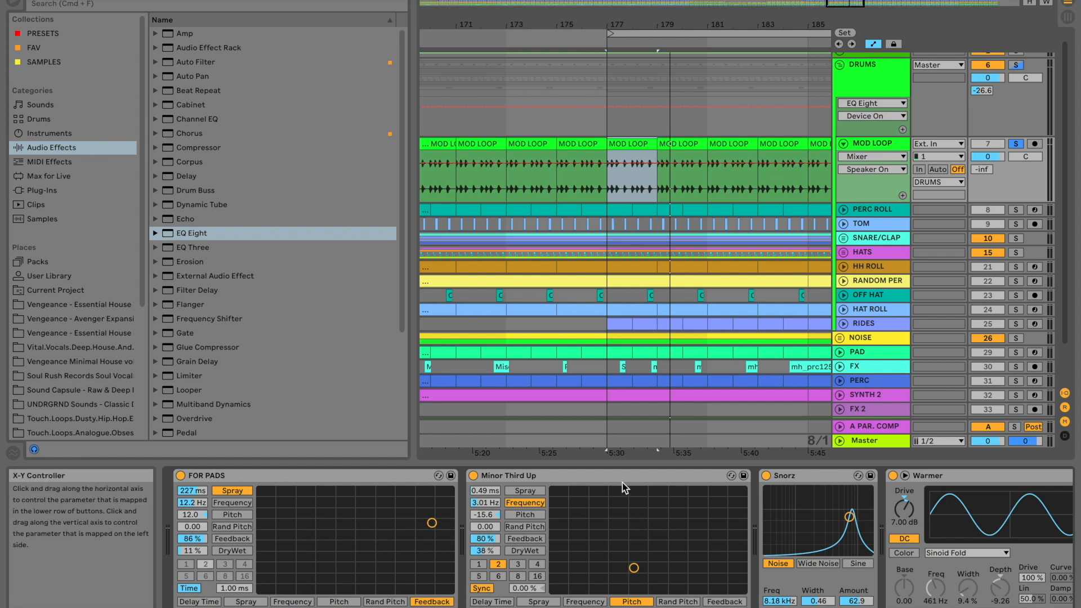
key(space)
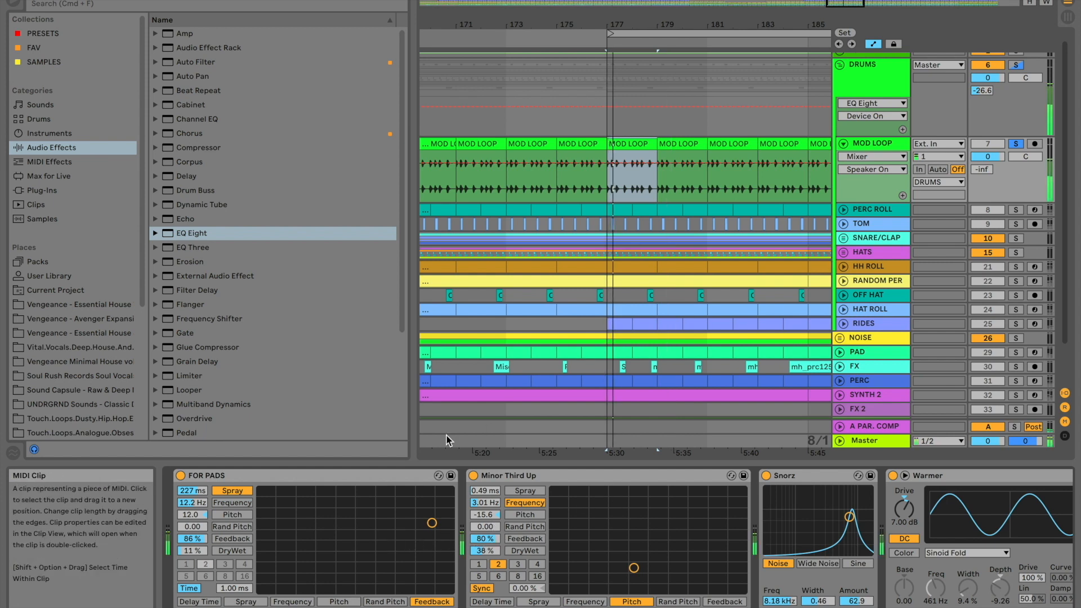
click(473, 475)
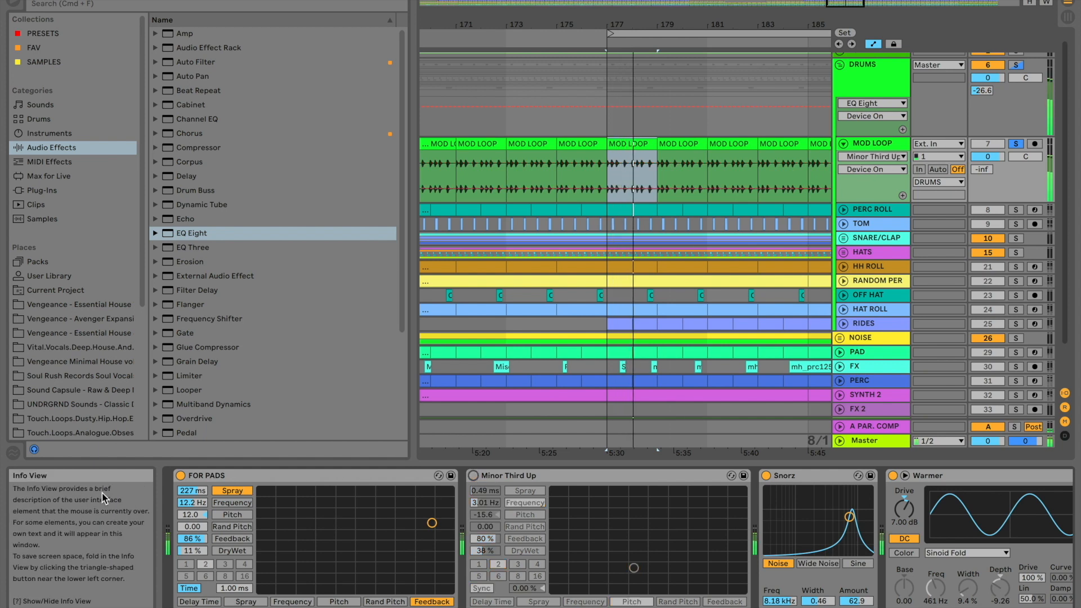
click(181, 476)
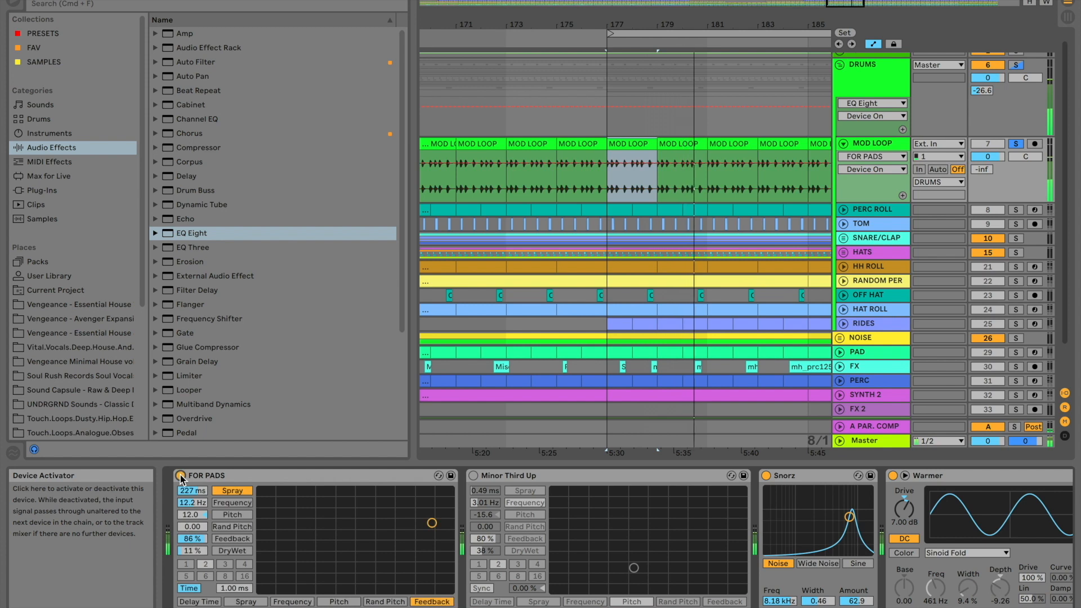
click(245, 478)
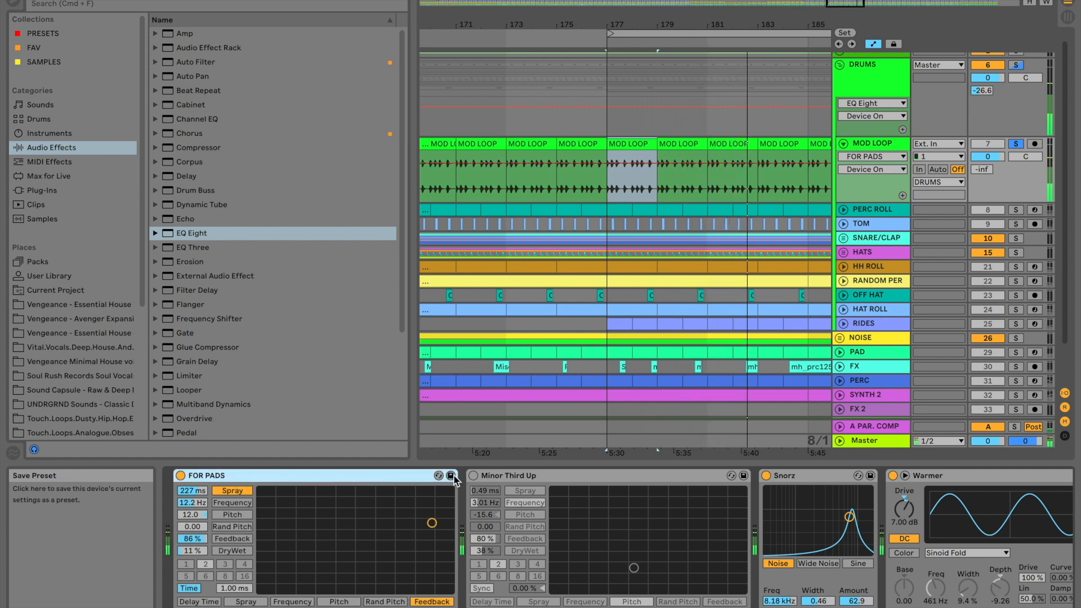
click(473, 475)
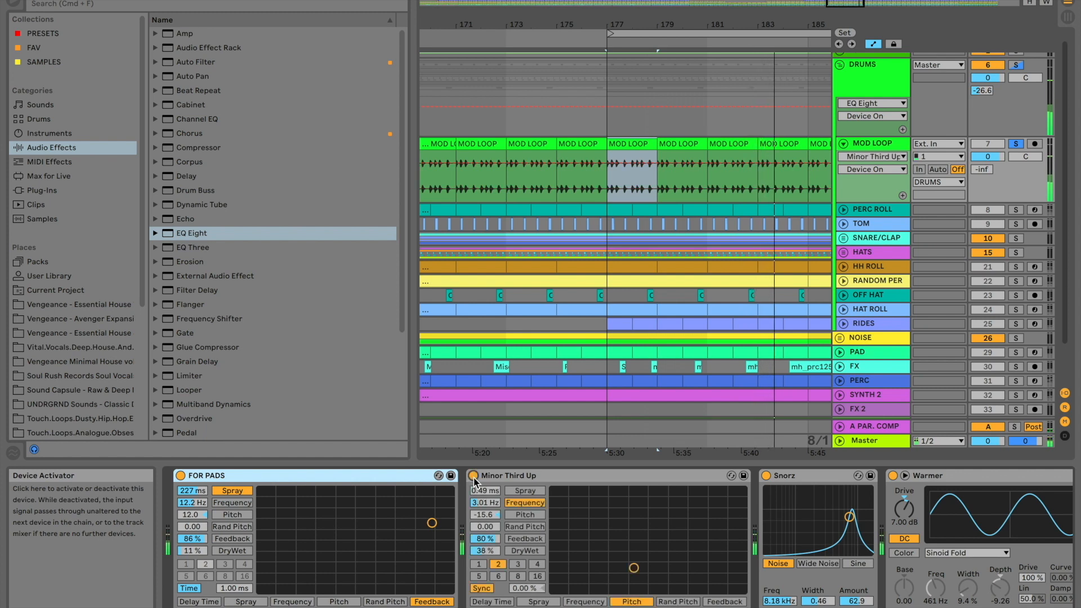
- Inspect the Snorz, Warmer and Resorus devices further along the MOD LOOP chain
scroll(630, 524, right, 5)
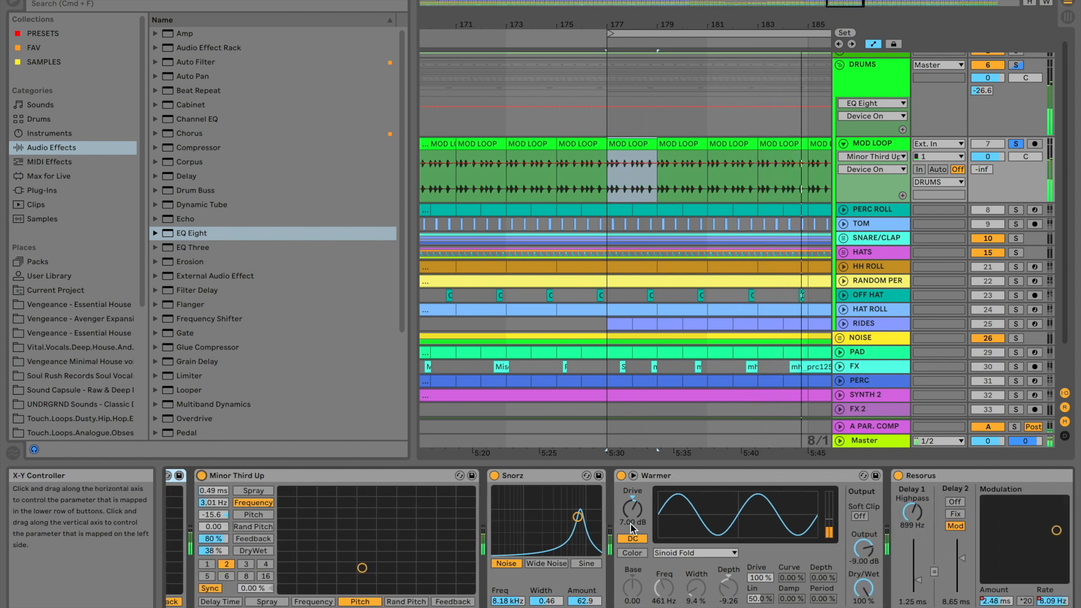
click(560, 481)
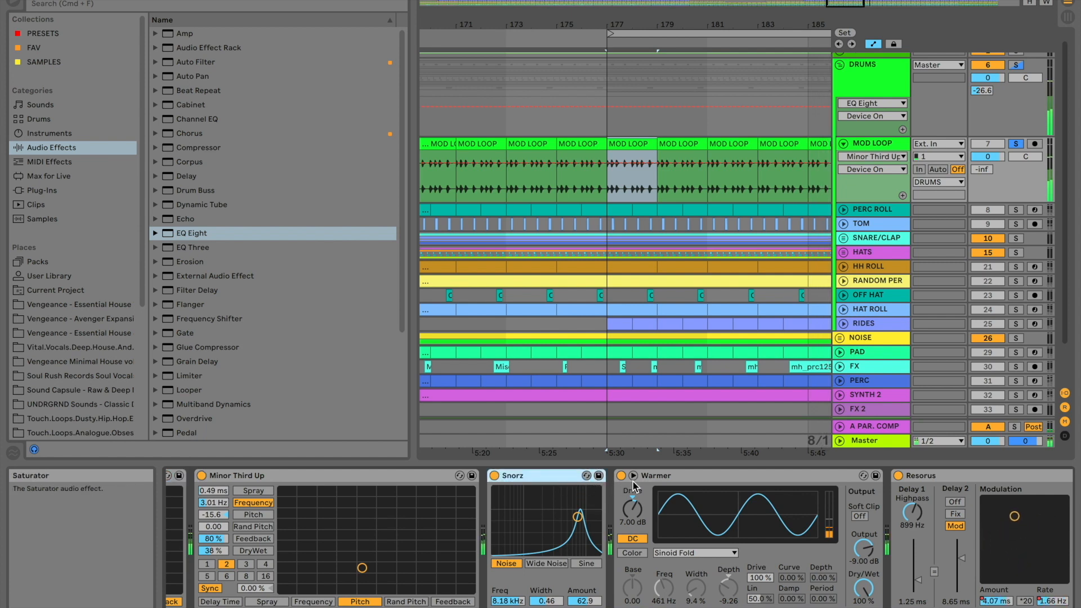
click(671, 477)
scroll(741, 505, right, 6)
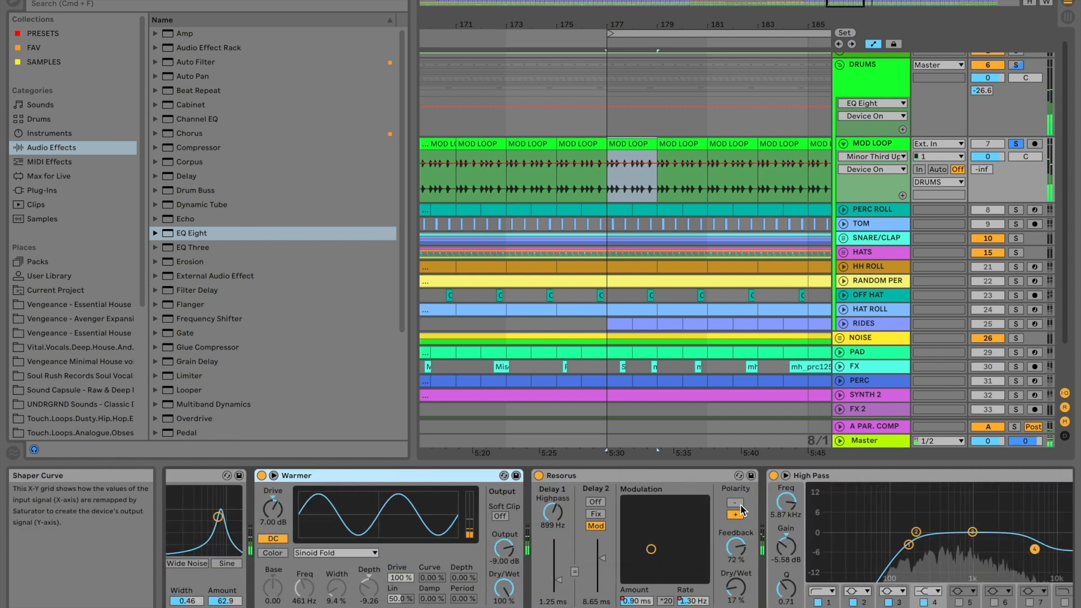
click(667, 478)
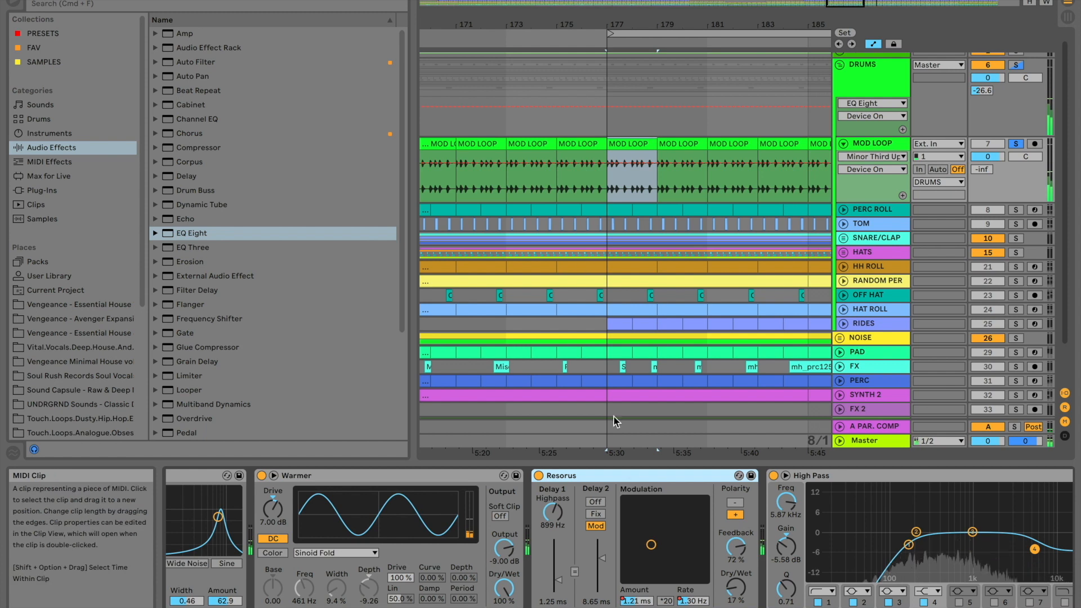
- Show the automation of Resorus's LFO Rate and LFO Amount on MOD LOOP, and examine the LFO Amount curve up close from bar 177
click(639, 600)
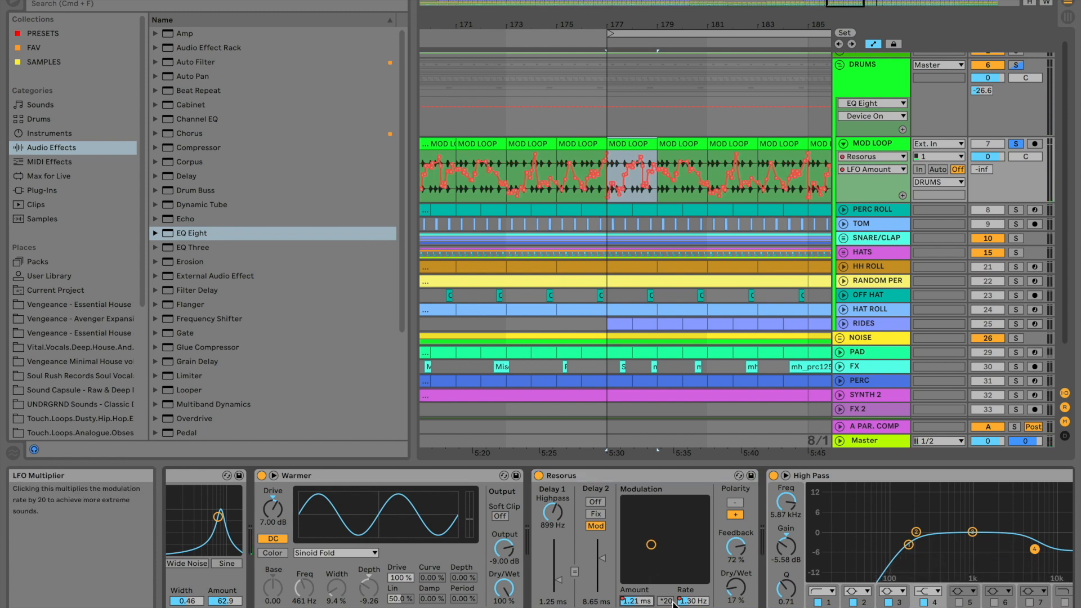
click(689, 601)
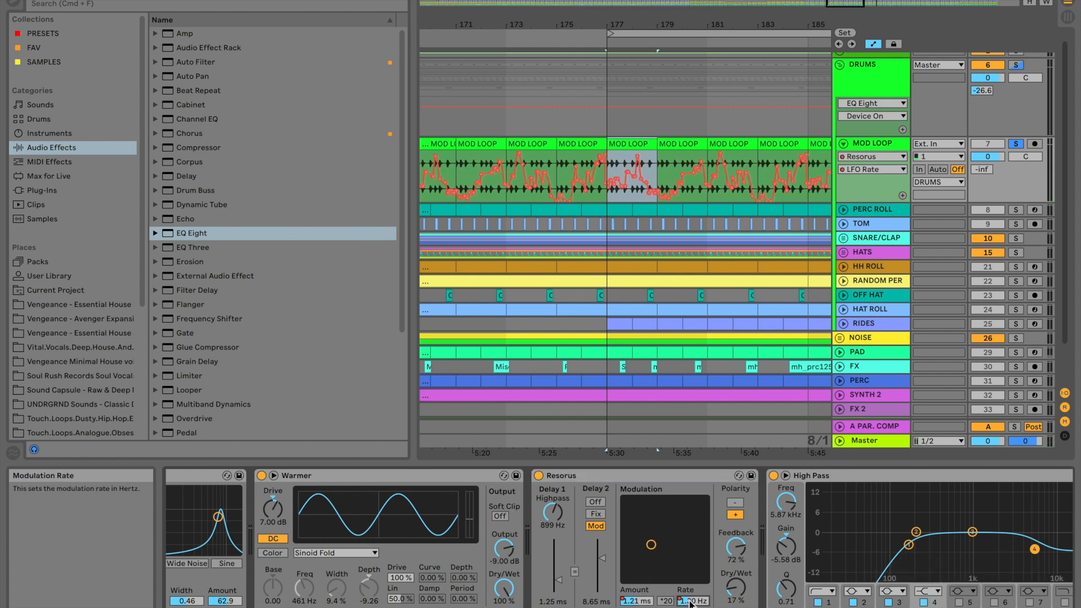
right_click(641, 601)
click(677, 521)
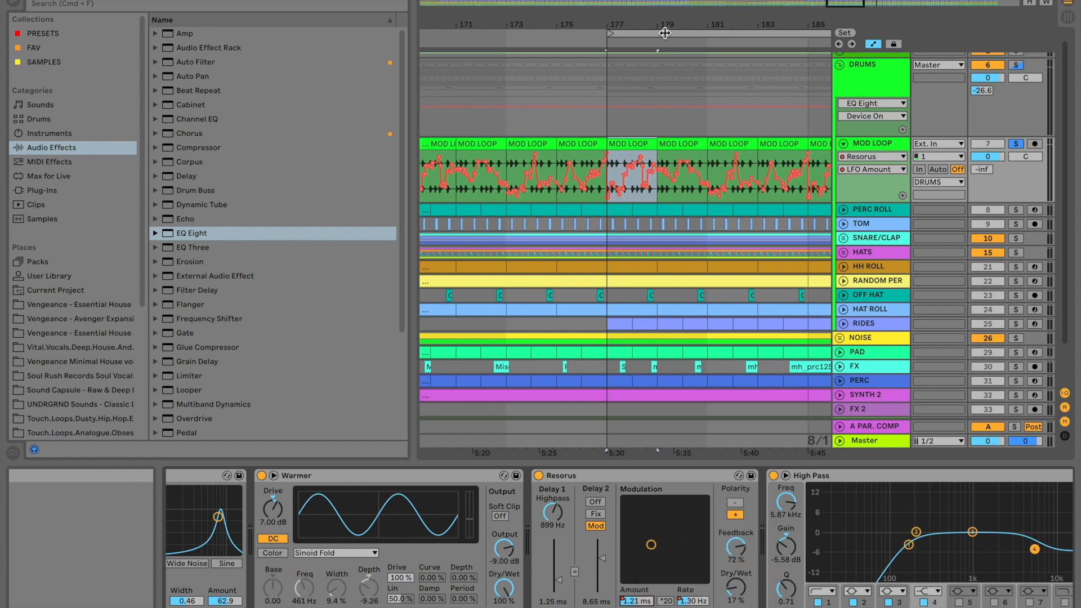
key(z)
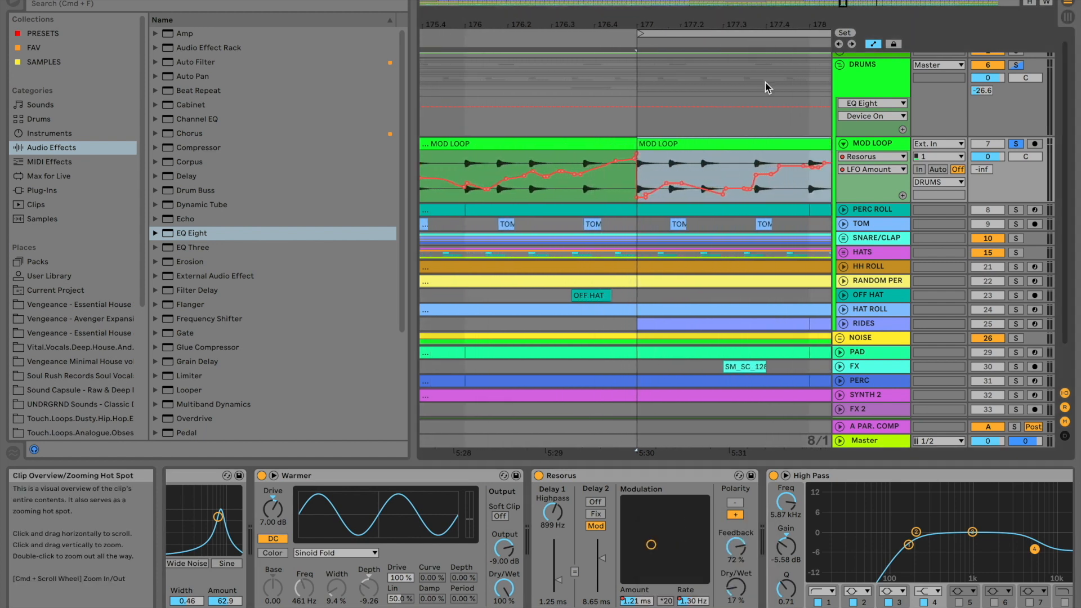
scroll(765, 82, right, 10)
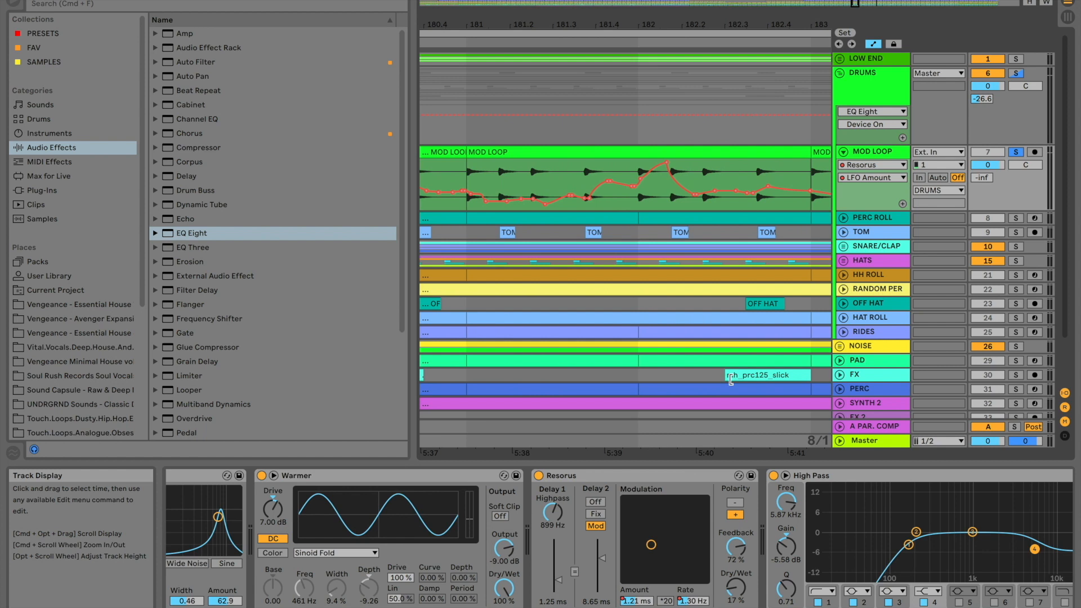
- Show Resorus's LFO Rate automation on MOD LOOP, examine its curve from bar 177 to 193, and inspect the High Pass device
click(692, 601)
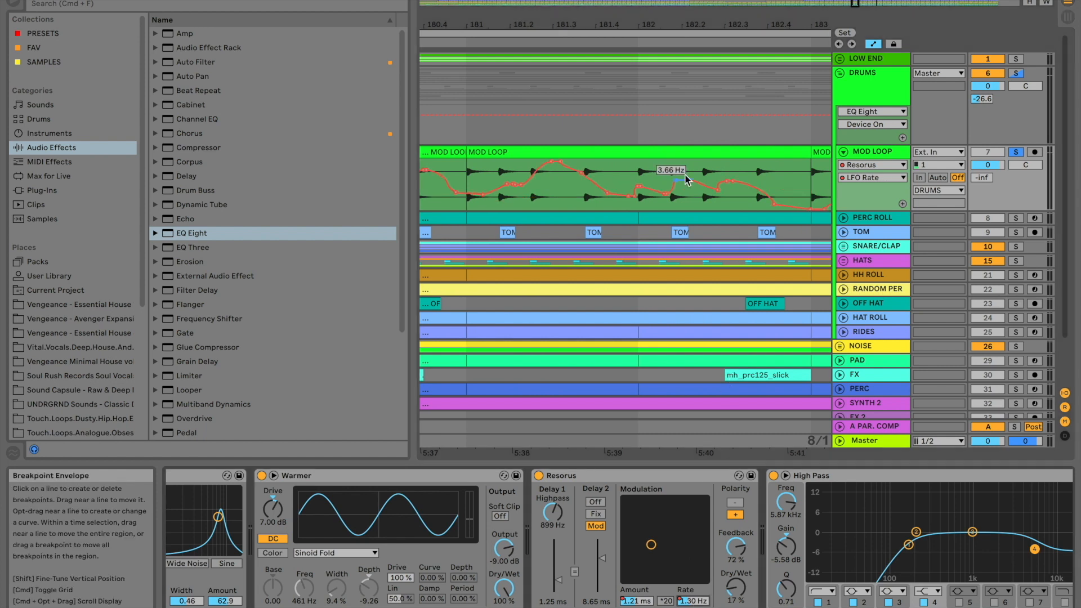
scroll(685, 174, left, 6)
scroll(685, 179, right, 6)
key(x)
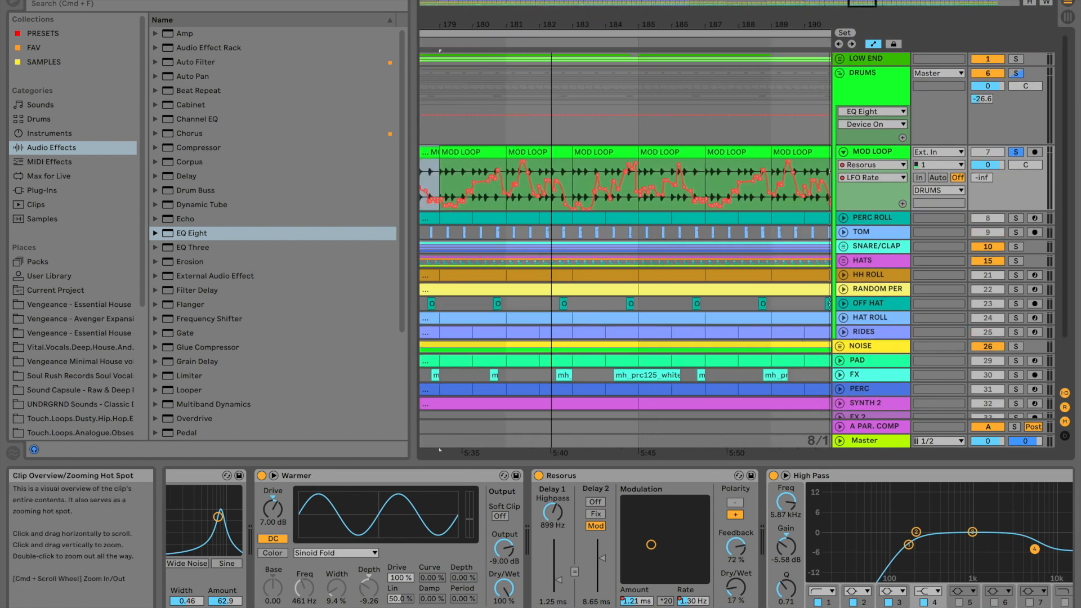
scroll(778, 511, right, 5)
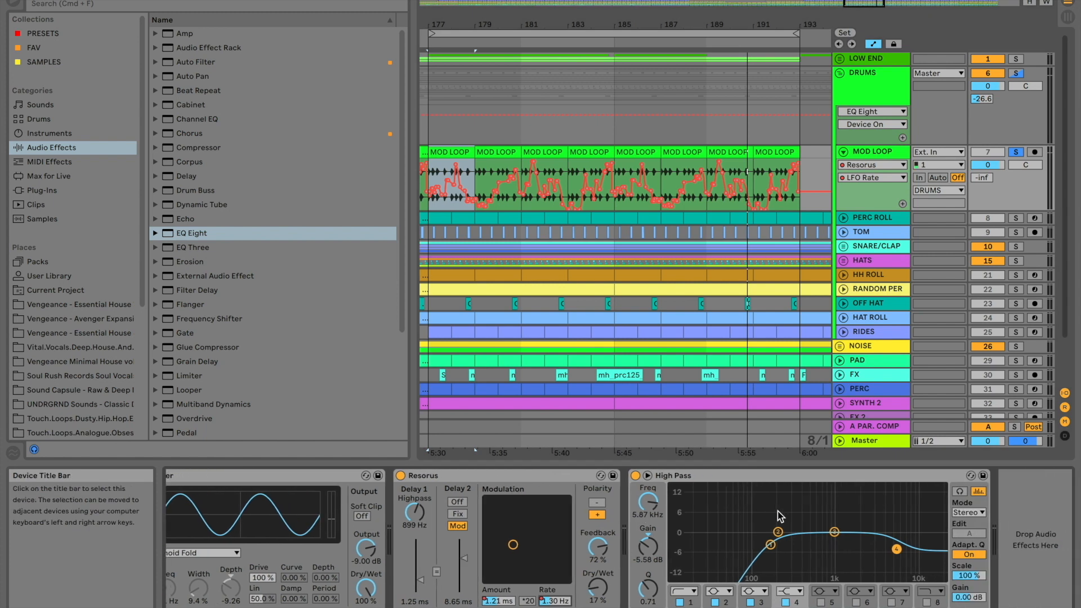
click(745, 481)
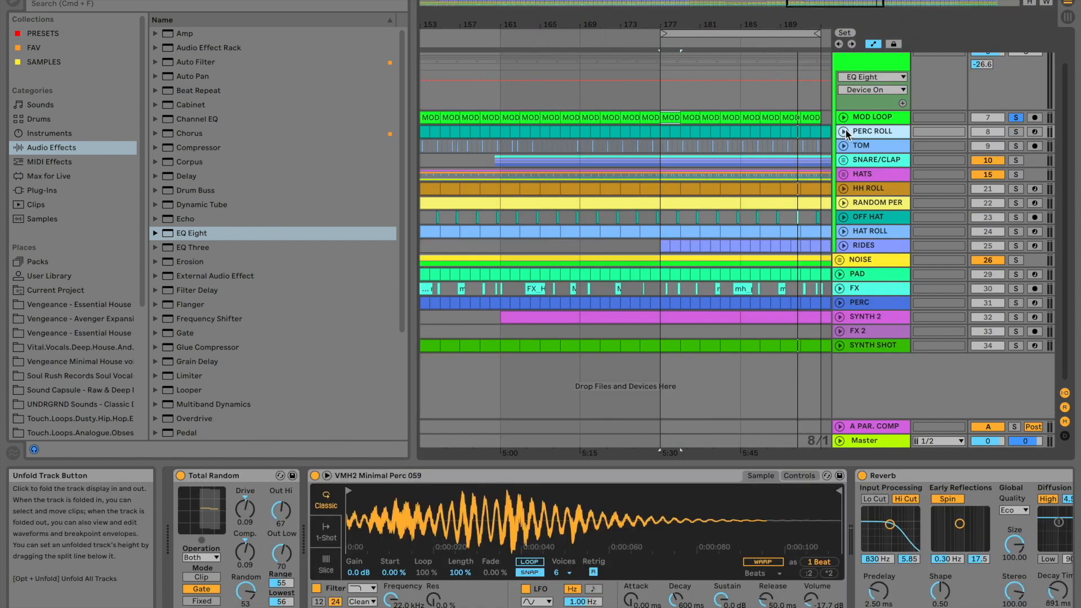
- Unfold the PERC ROLL track, solo it and play it from bar 177
click(843, 131)
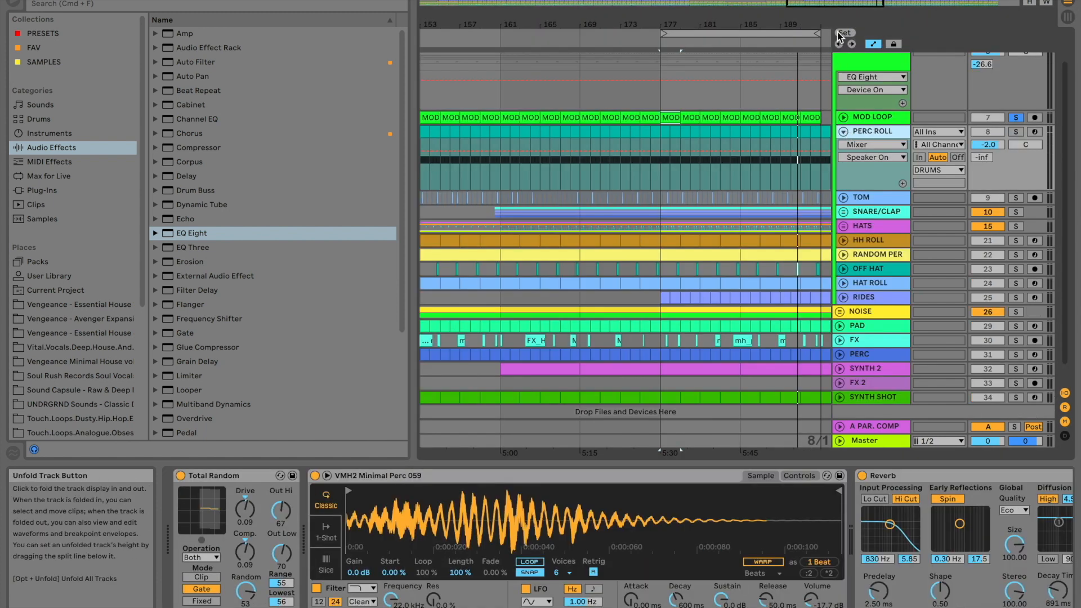
drag(837, 2, 832, 35)
scroll(752, 146, right, 3)
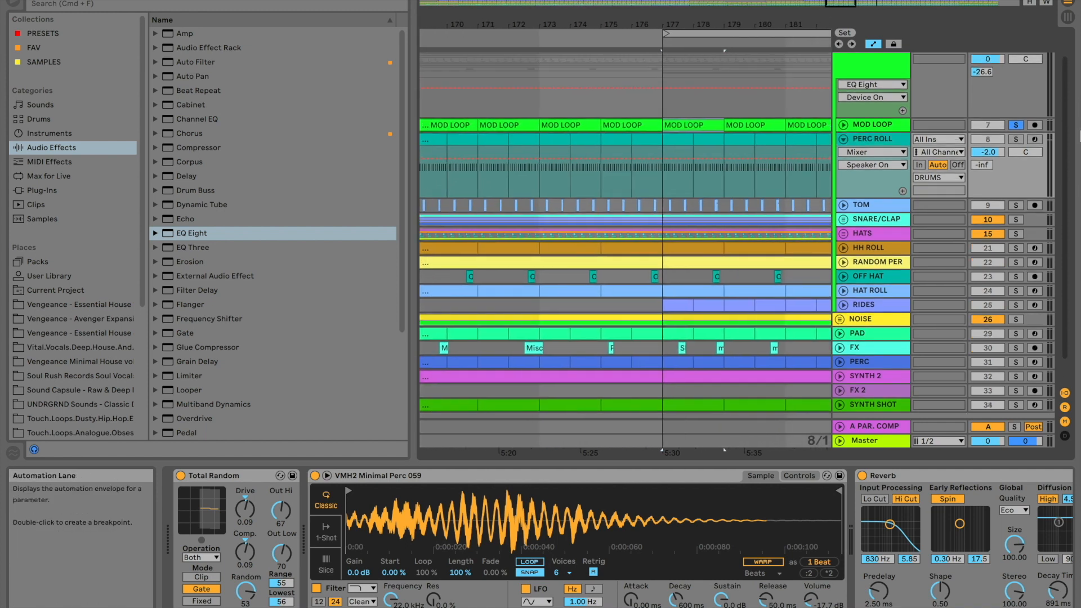
click(1016, 140)
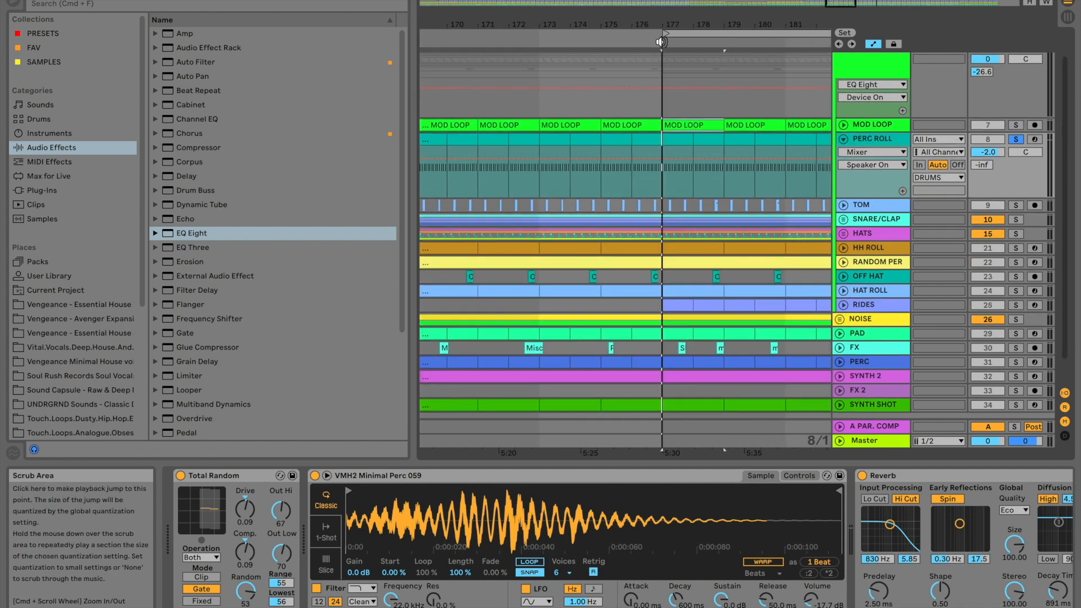
scroll(705, 153, right, 2)
scroll(706, 153, up, 1)
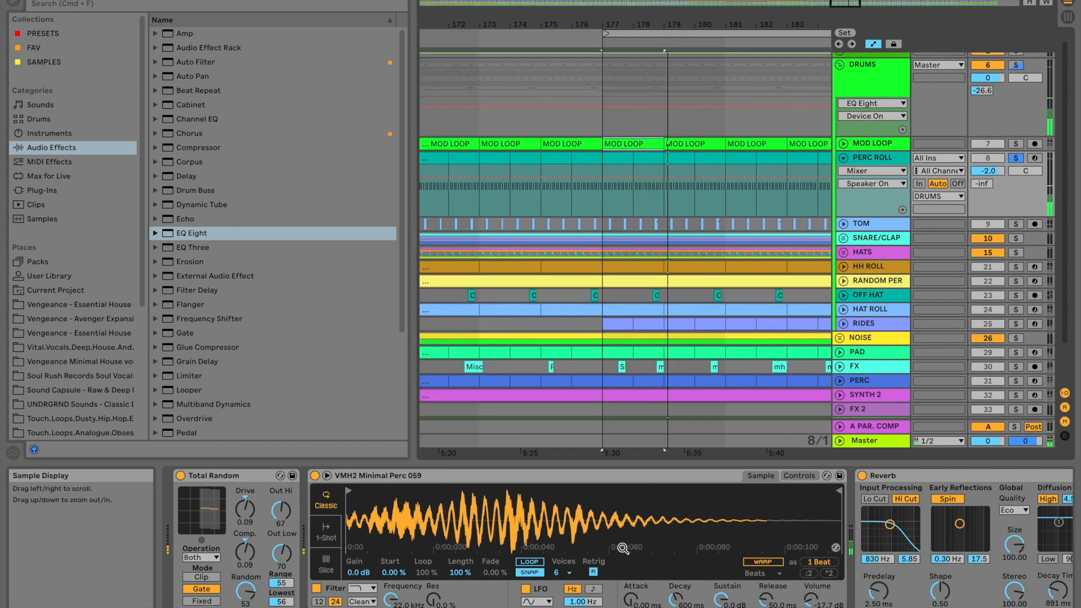
- Inspect PERC ROLL's Reverb, Auto Filter, Vinyl Distortion and High Pass devices, showing the automation lane for Auto Filter's circuit type
scroll(385, 499, right, 10)
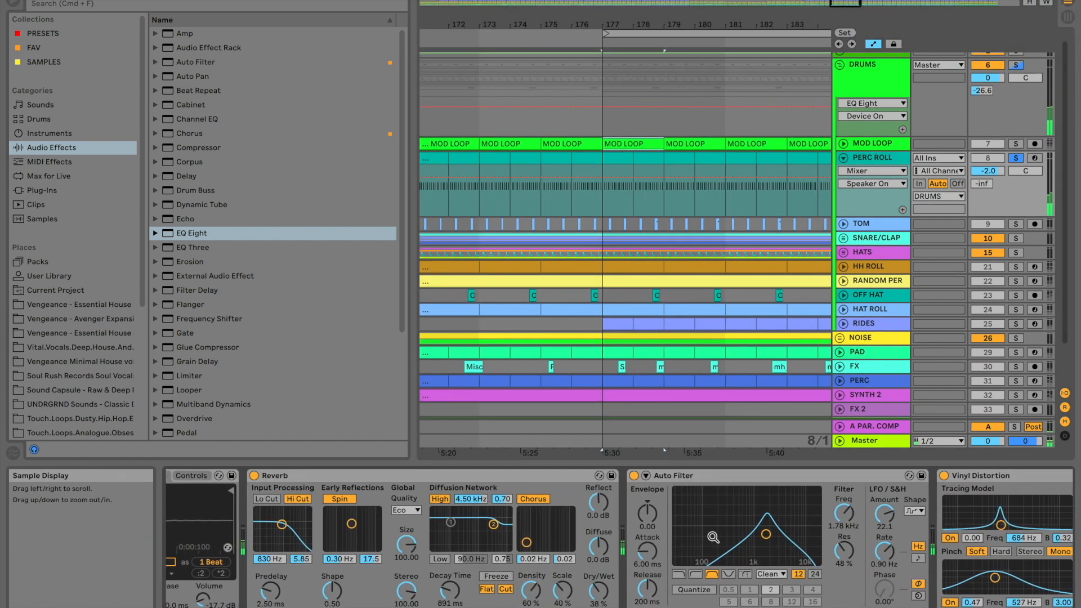
scroll(704, 544, right, 8)
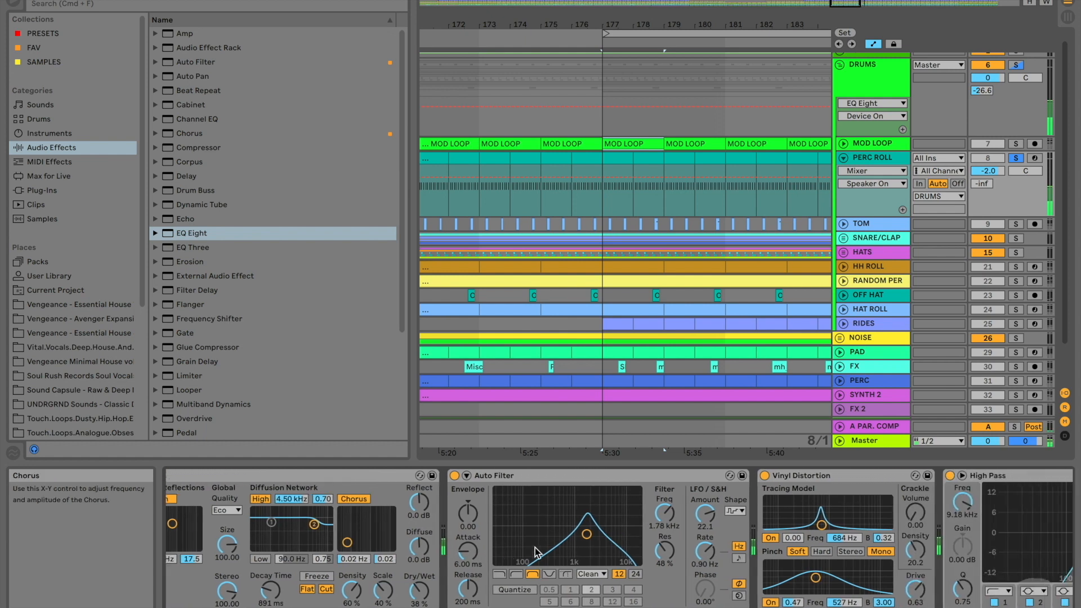
scroll(537, 553, right, 4)
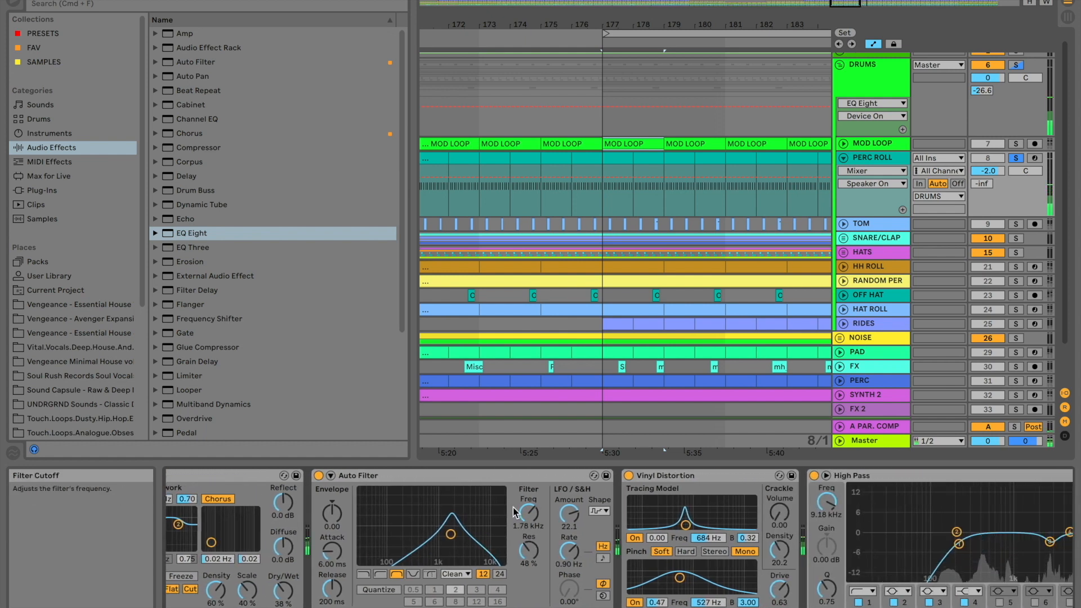
click(492, 481)
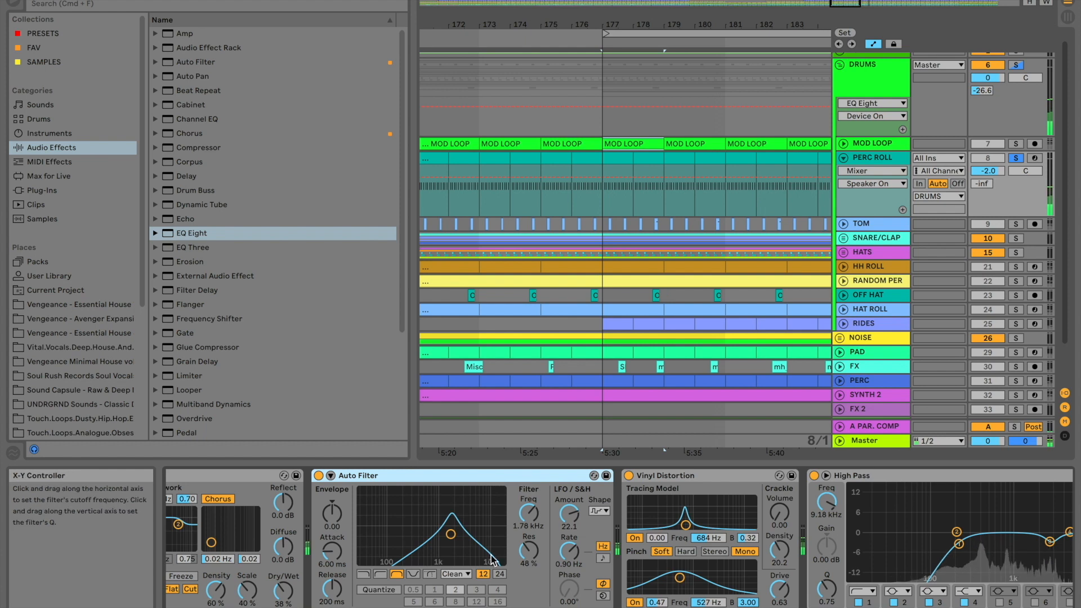
click(466, 574)
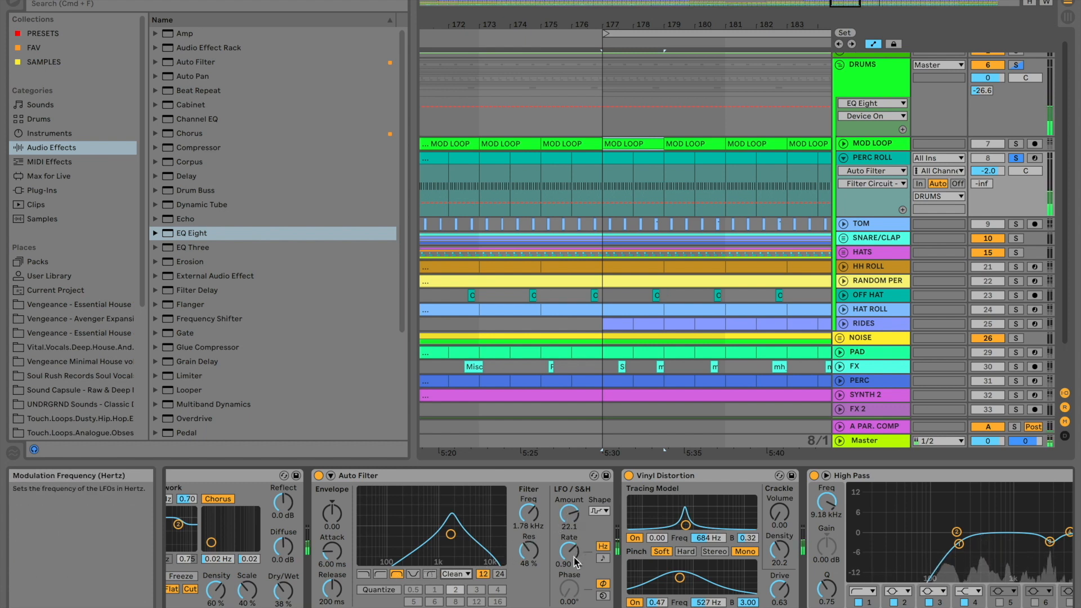
scroll(568, 572, right, 3)
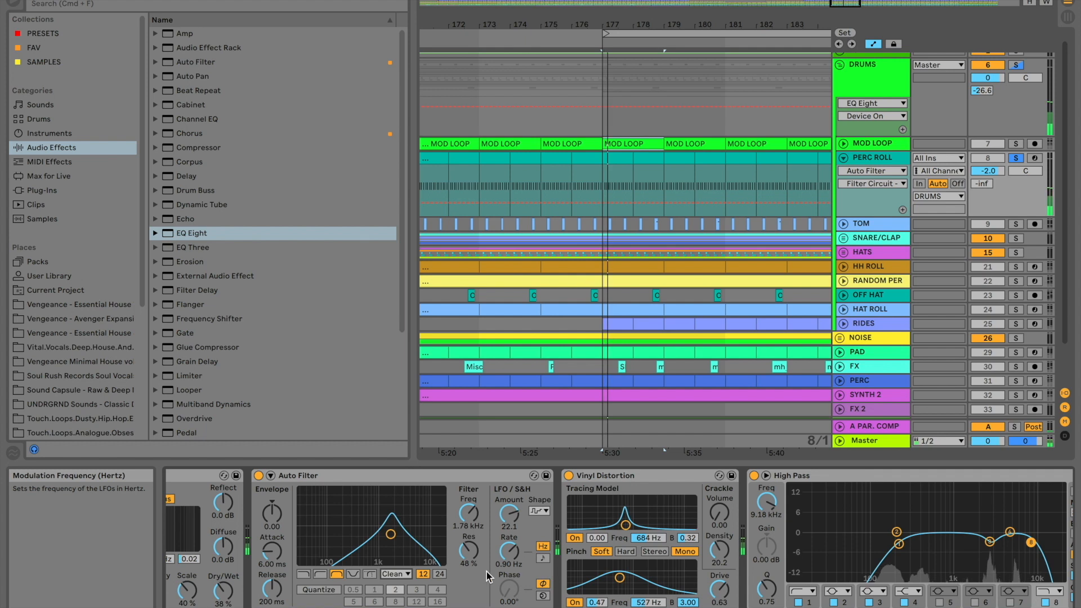
- Examine the notes in PERC ROLL's clip at bar 177, then return to its devices and fold the track
click(618, 170)
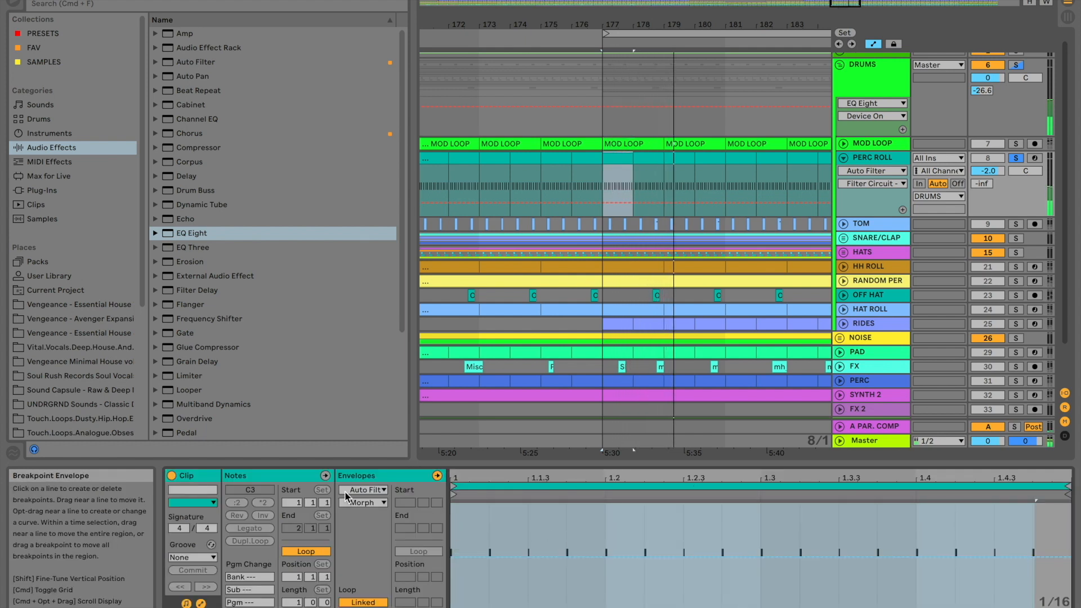
click(325, 476)
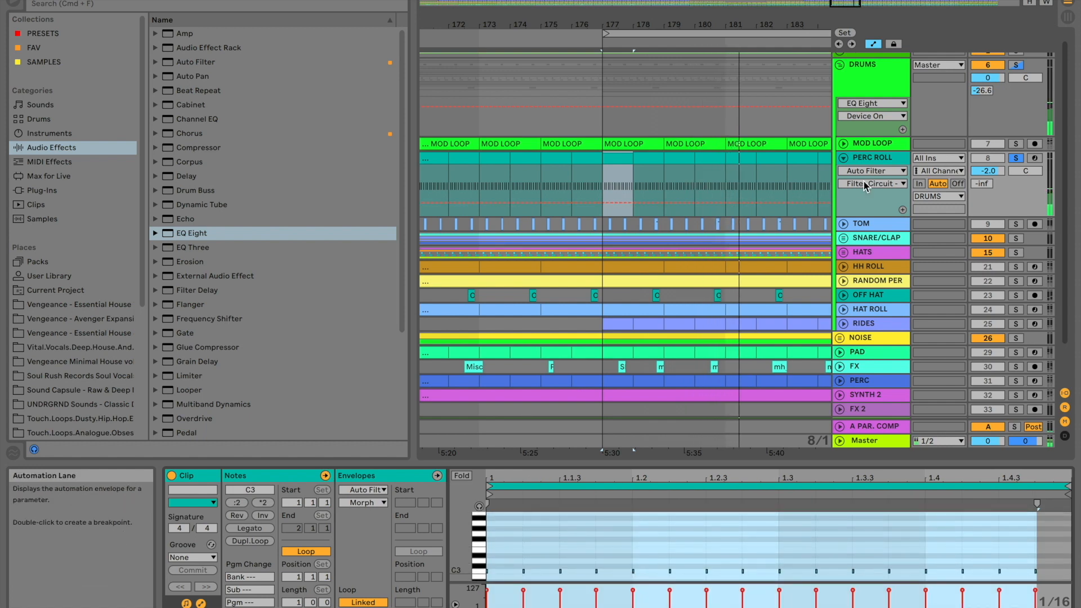
click(874, 159)
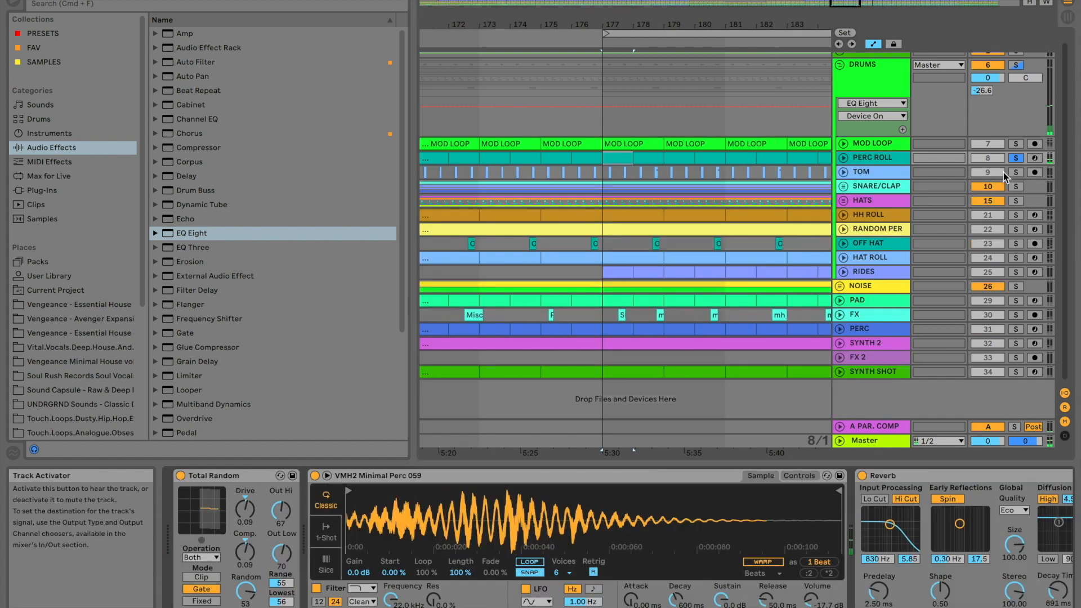
- Solo the TOM track, examine one of its audio clips near bar 178 and check the track's device chain
click(1016, 172)
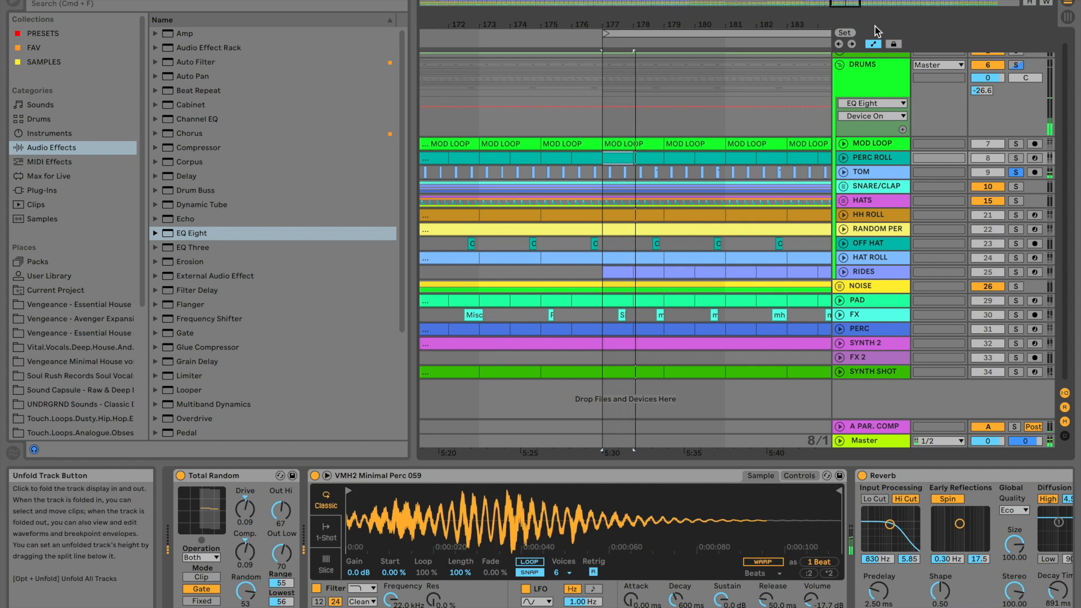
drag(844, 7, 844, 33)
scroll(758, 96, right, 3)
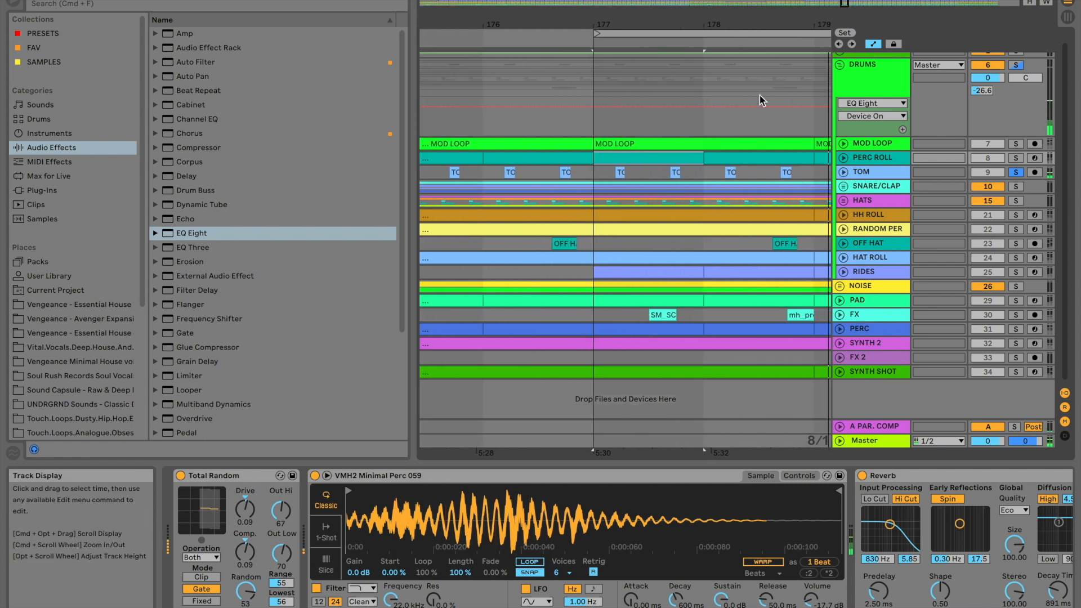
double_click(715, 173)
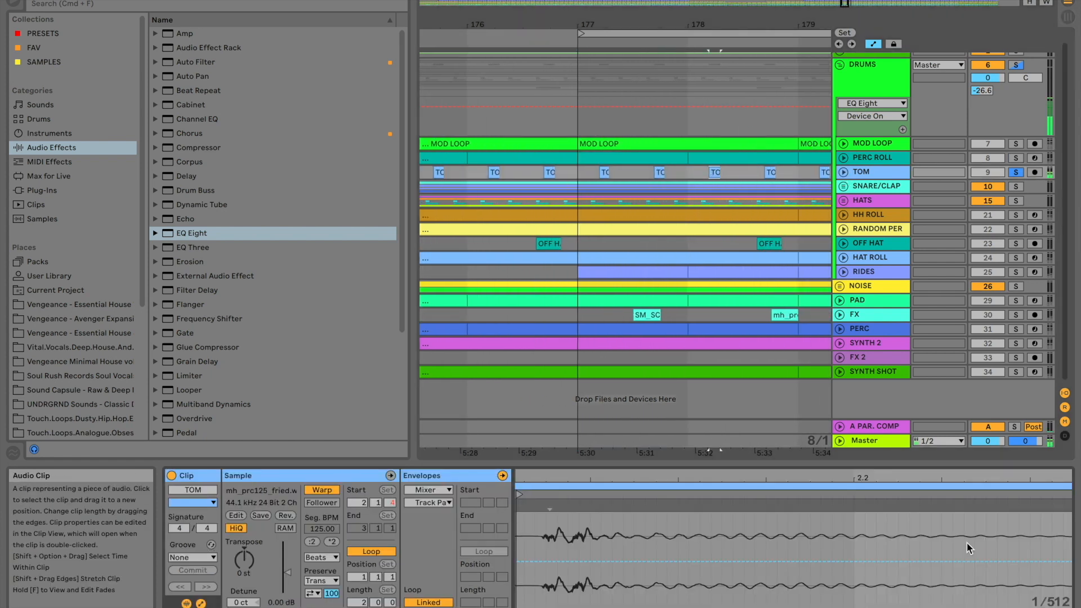
key(shift+Tab)
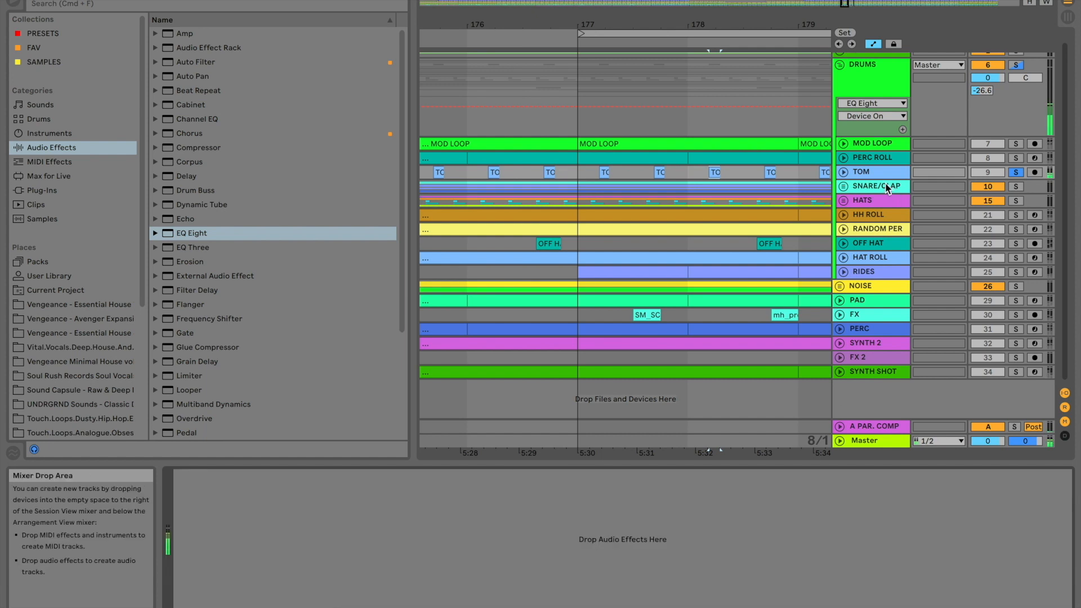
scroll(760, 148, right, 3)
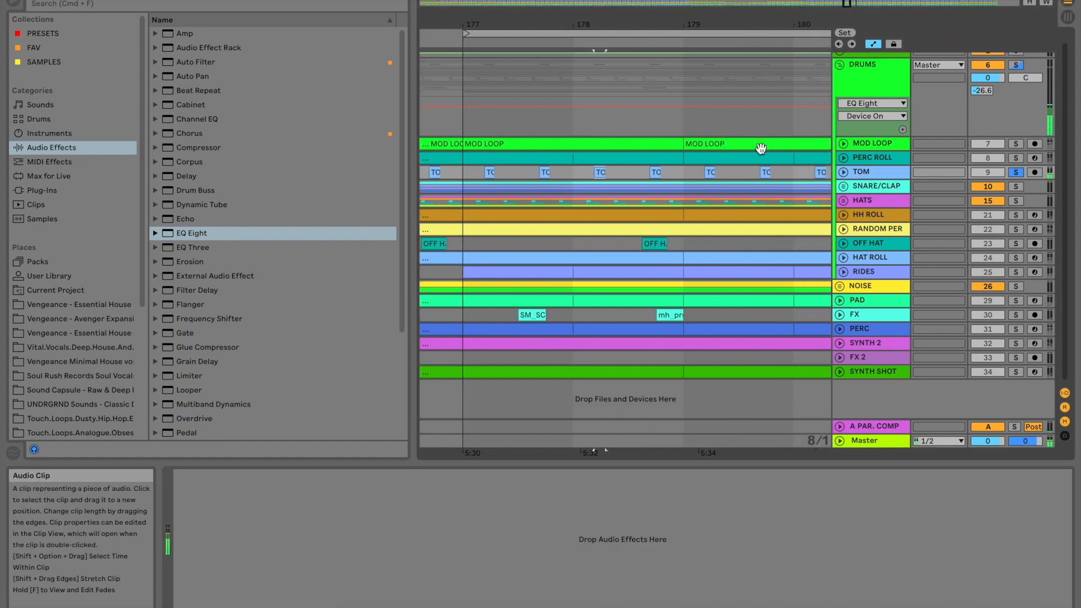
drag(848, 5, 850, 0)
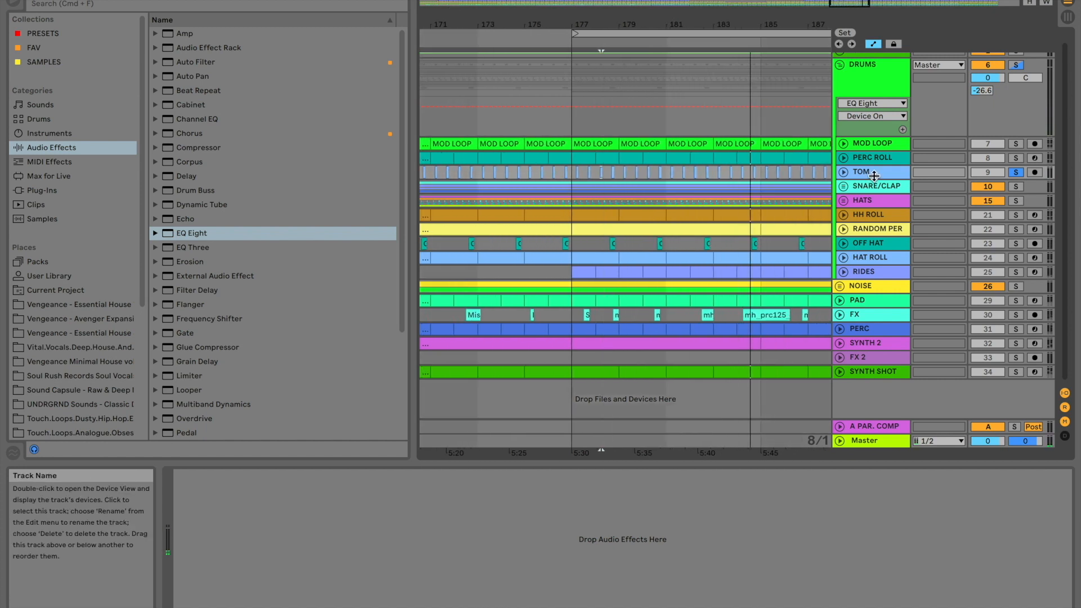
- Unfold the SNARE/CLAP group and its SNARE track, showing the SNARE device chain
click(885, 191)
click(843, 187)
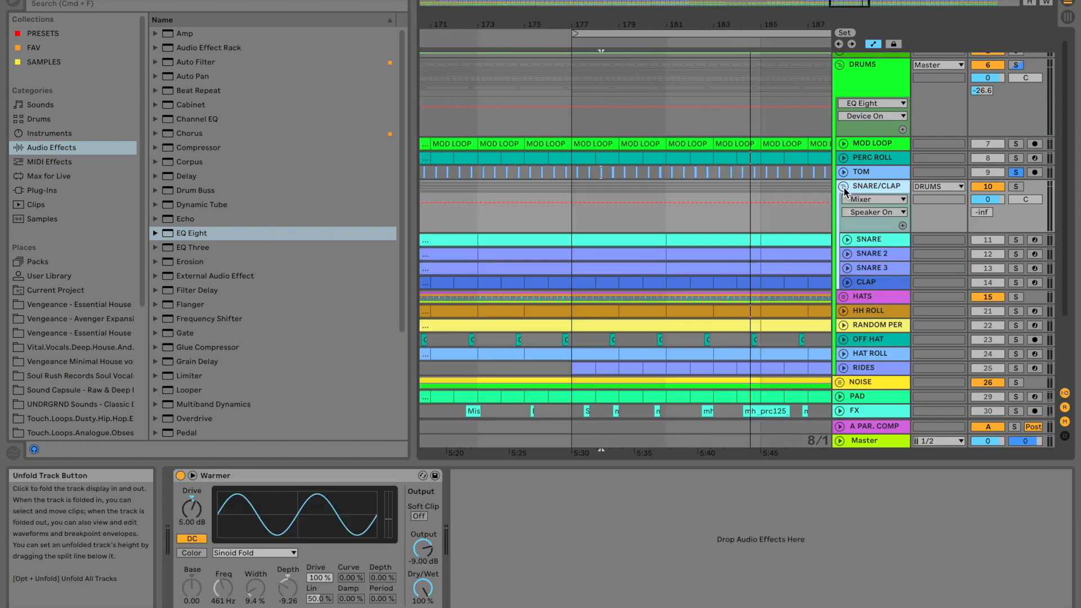
scroll(843, 189, down, 1)
click(867, 206)
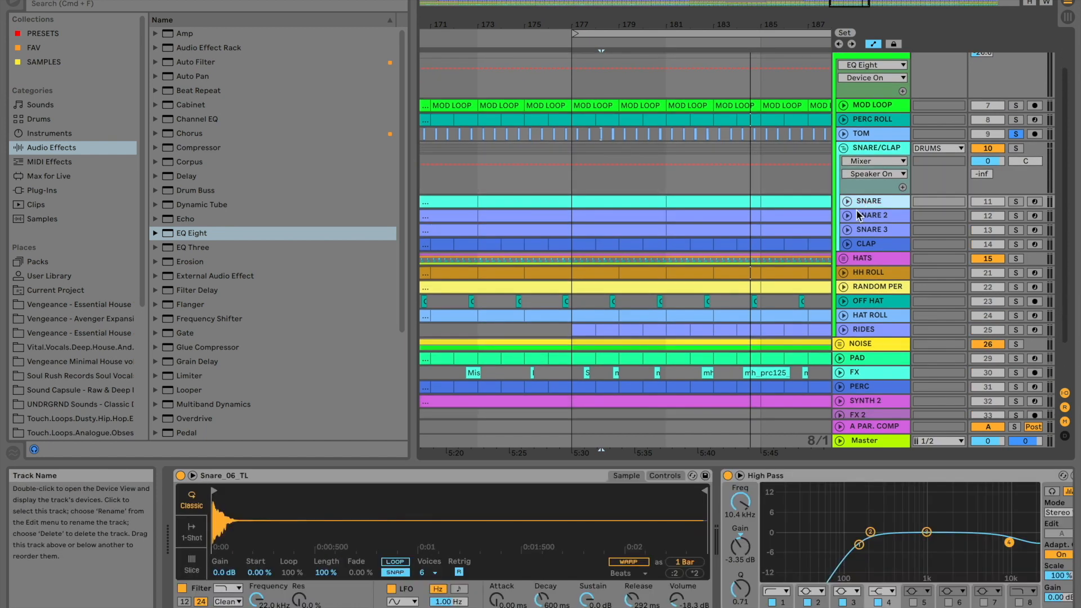
click(846, 201)
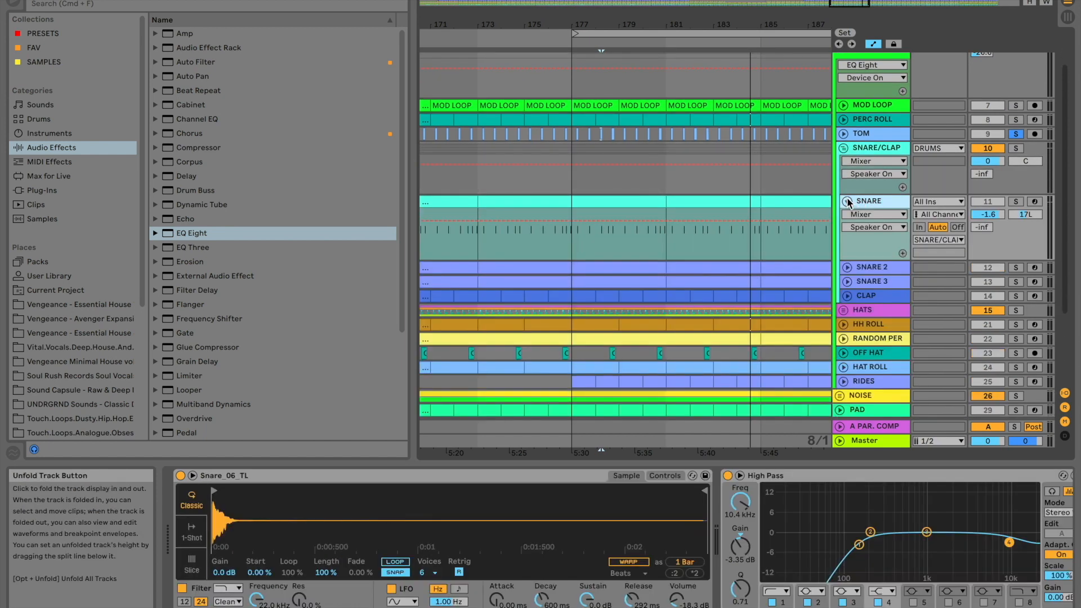
- Show the notes of the SNARE clip at bar 181 and solo the SNARE track to hear them
double_click(696, 201)
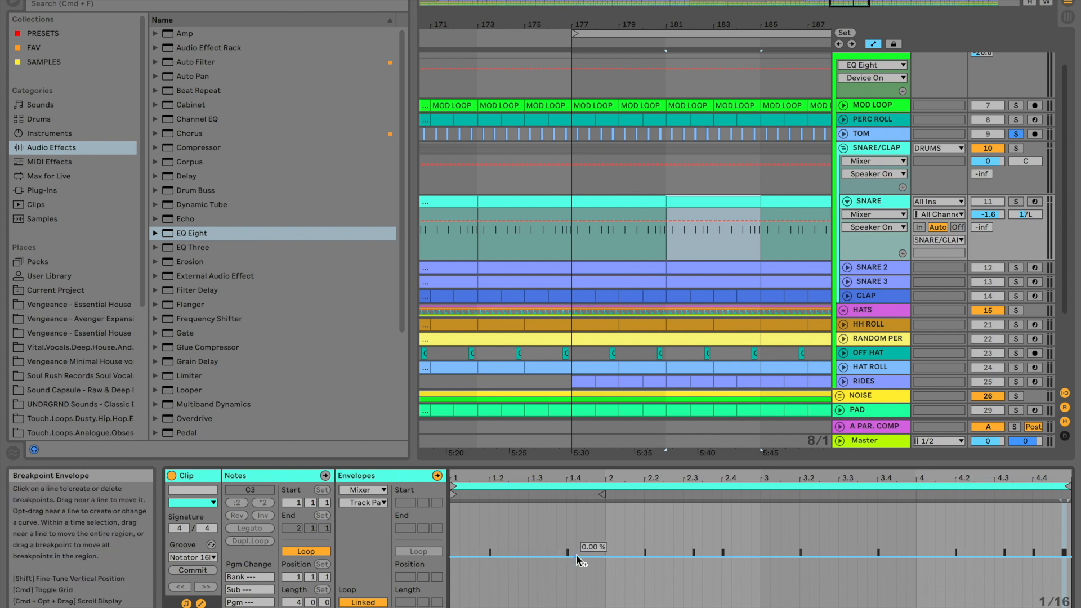
click(326, 476)
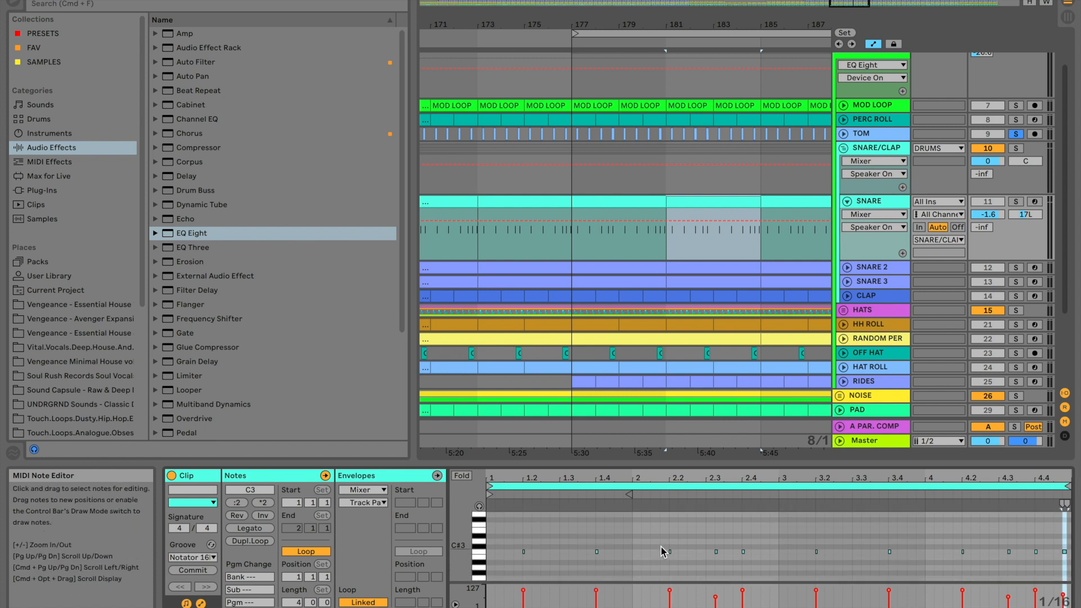
click(1015, 202)
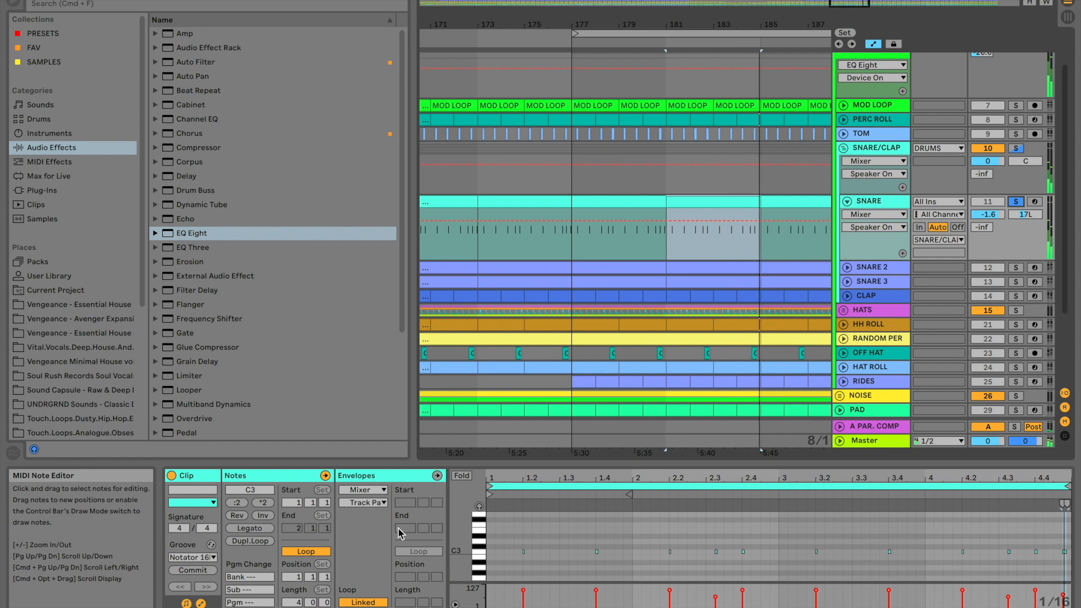
- Solo SNARE 2 and SNARE 3 in turn, unfolding each track to see its pattern and devices
click(1016, 268)
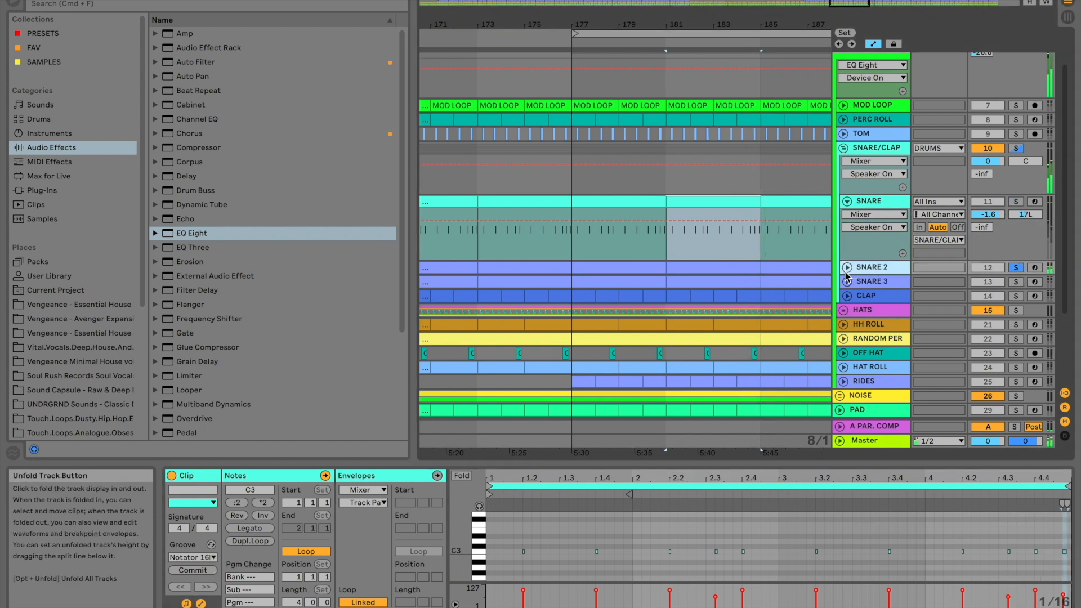
click(847, 267)
scroll(741, 254, down, 1)
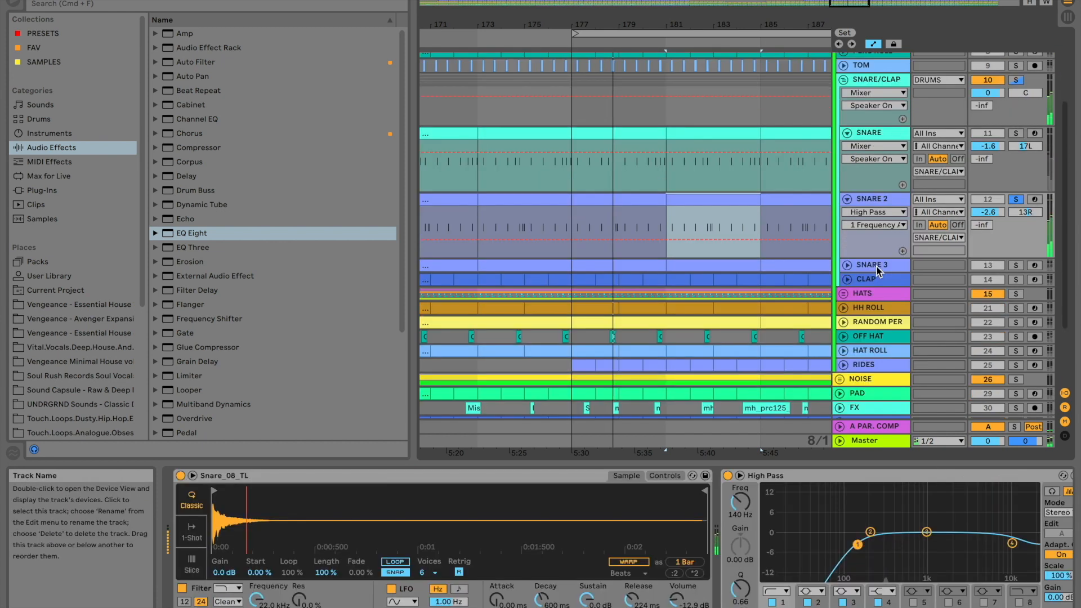
click(1016, 265)
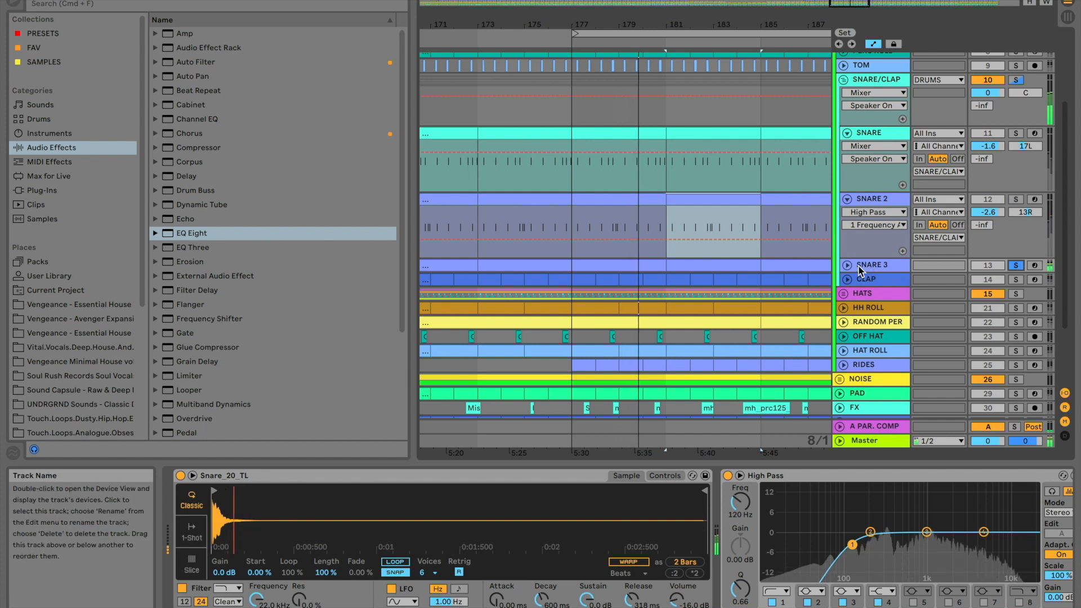
click(847, 265)
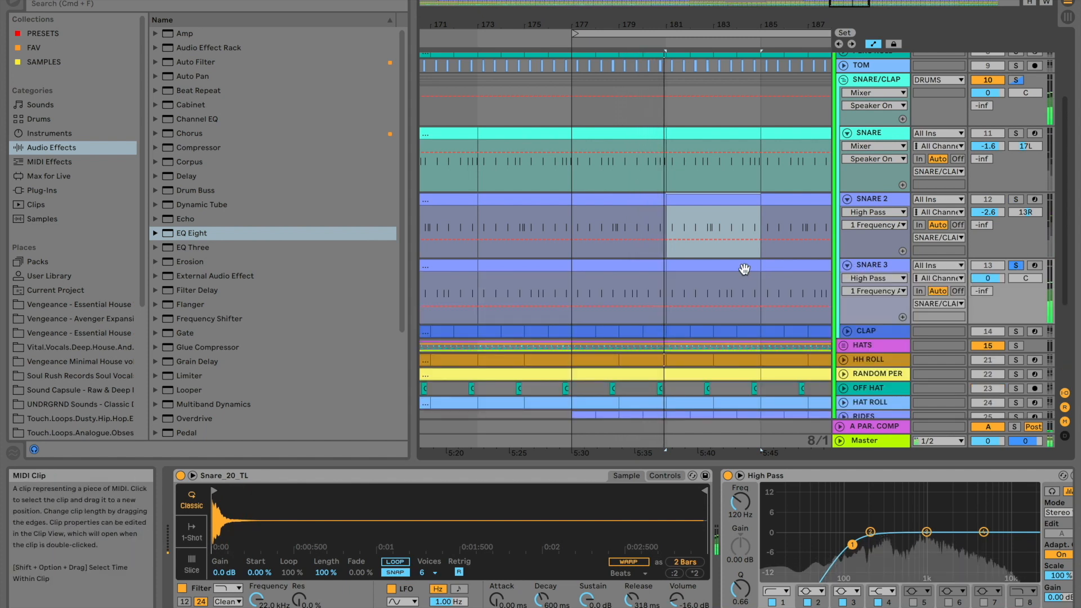
key(Down)
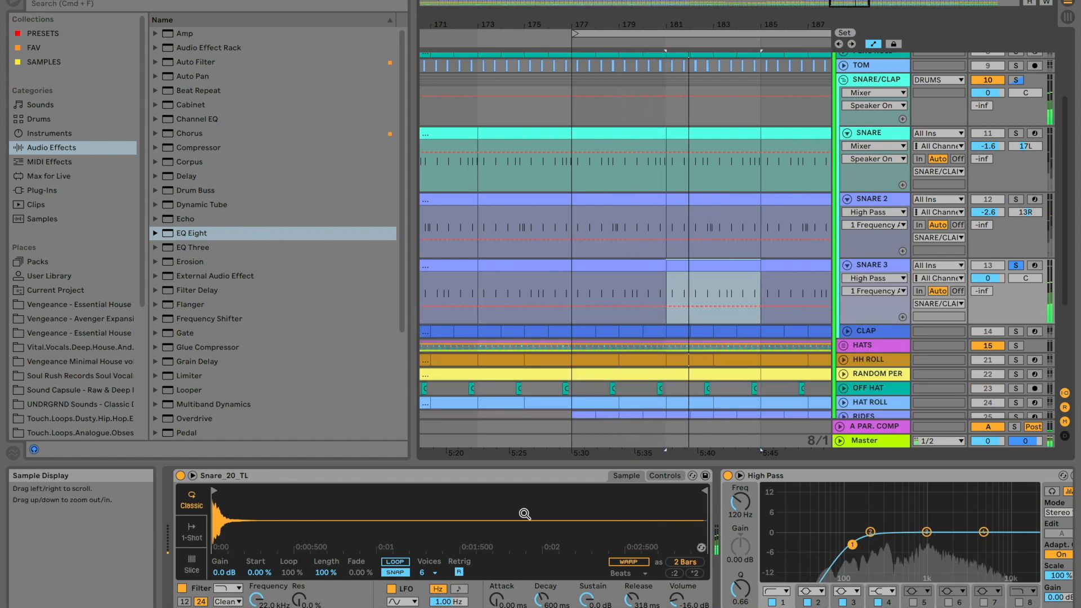
- Solo and unfold the CLAP track, then check its device chain from the sampler through Reverb to the High Pass EQ
scroll(1013, 301, down, 2)
click(1016, 296)
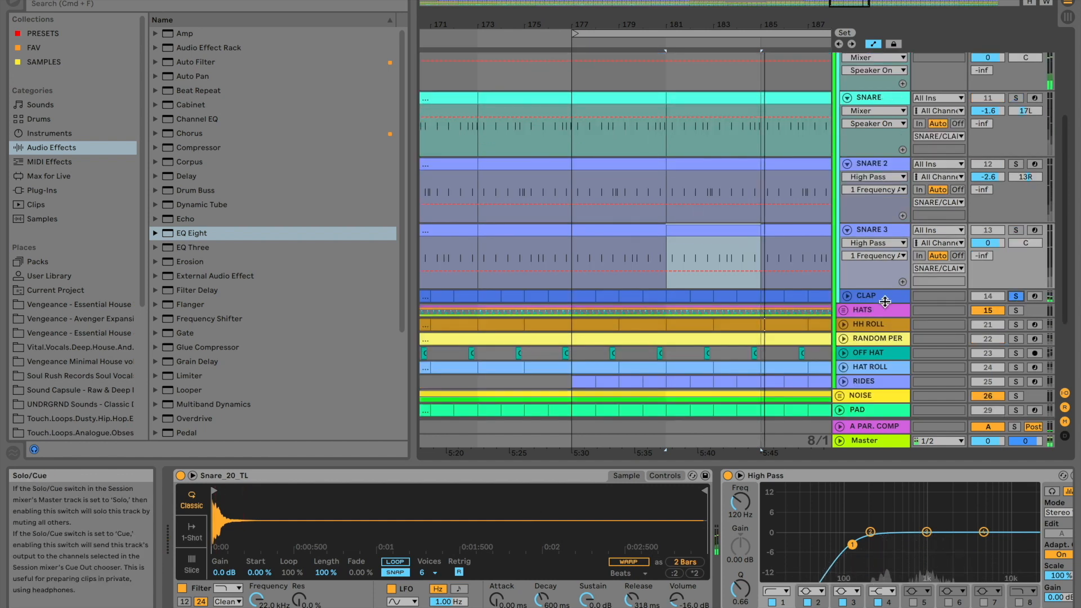
click(847, 296)
click(880, 297)
click(916, 520)
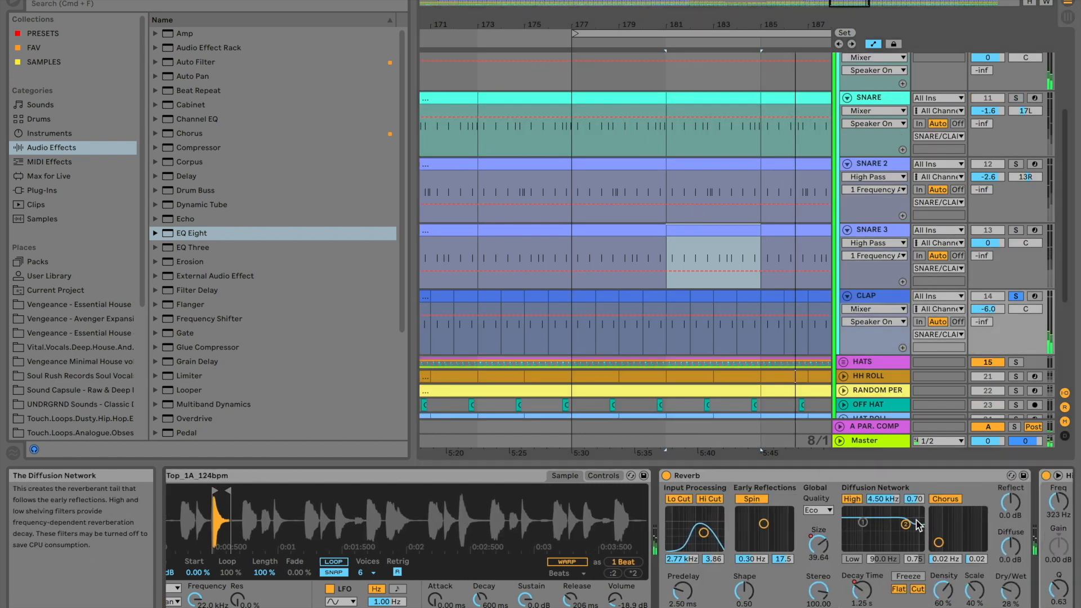
scroll(916, 520, right, 5)
scroll(828, 526, right, 3)
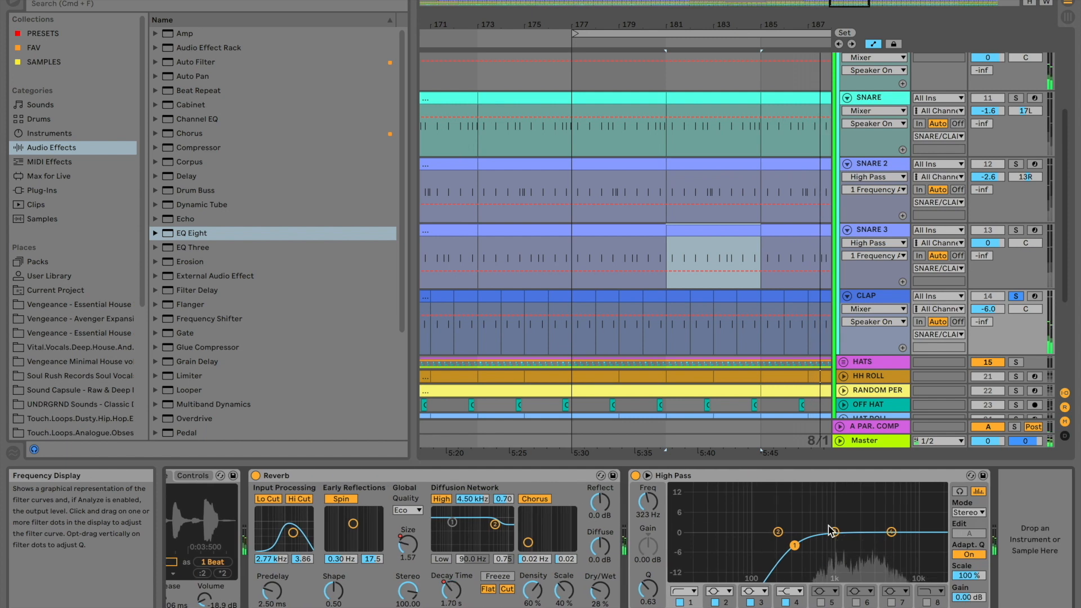
scroll(512, 557, left, 3)
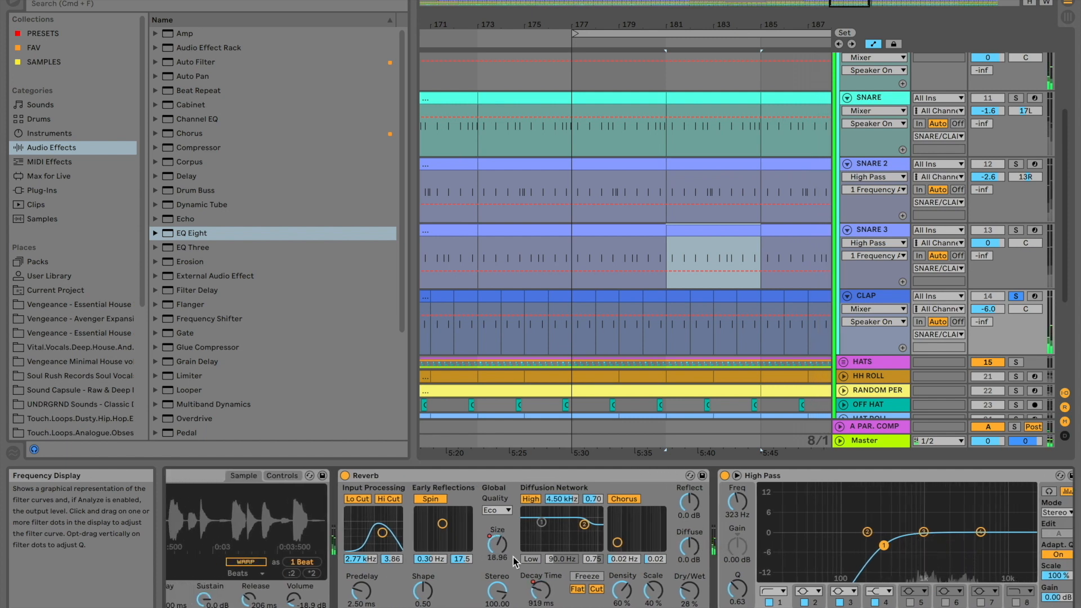
- Show the CLAP Reverb's Decay Time automation, follow it along the arrangement, and show the Reverb's Size automation
right_click(541, 595)
click(548, 438)
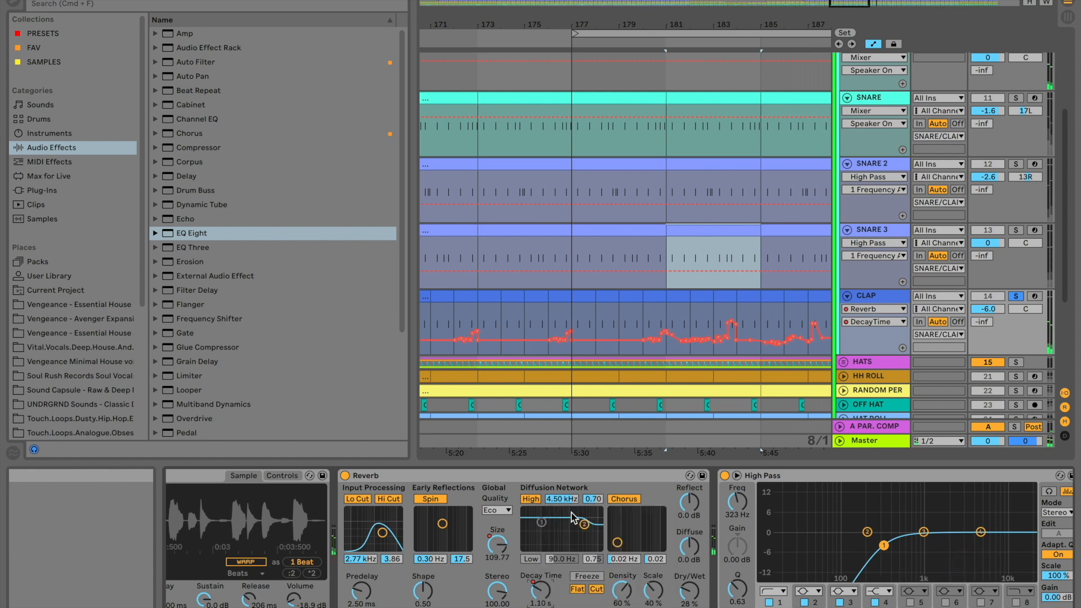
scroll(683, 337, right, 4)
scroll(707, 338, right, 4)
scroll(707, 338, right, 8)
scroll(706, 338, left, 12)
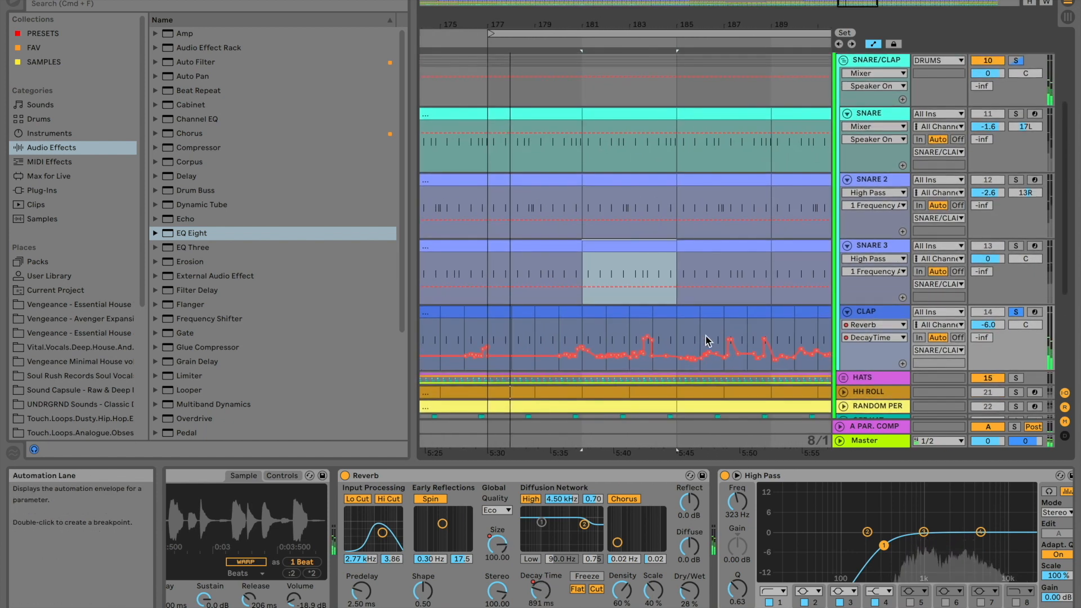
right_click(496, 544)
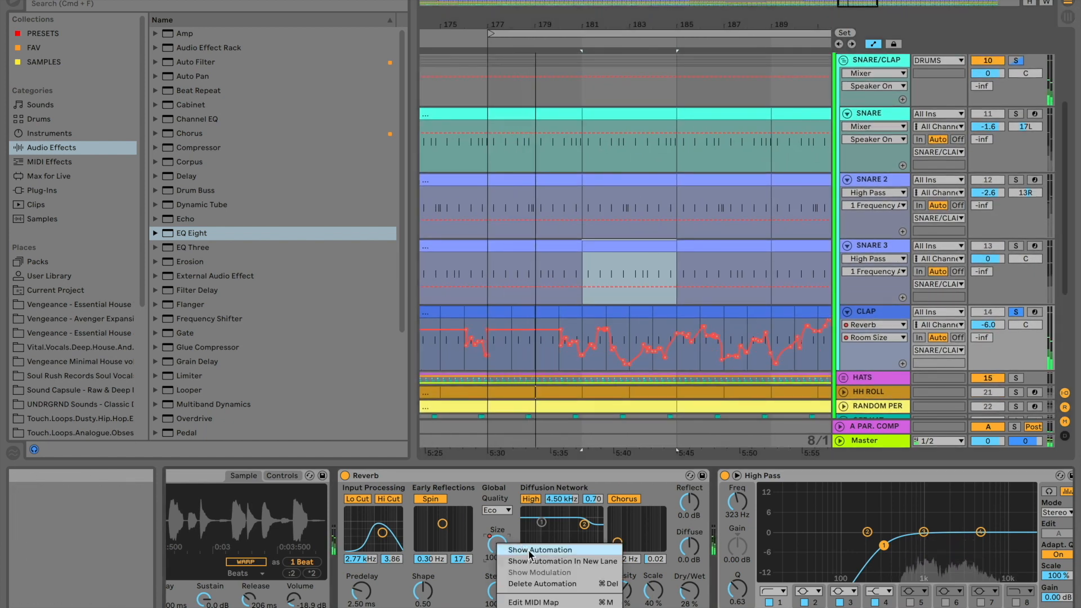
click(529, 551)
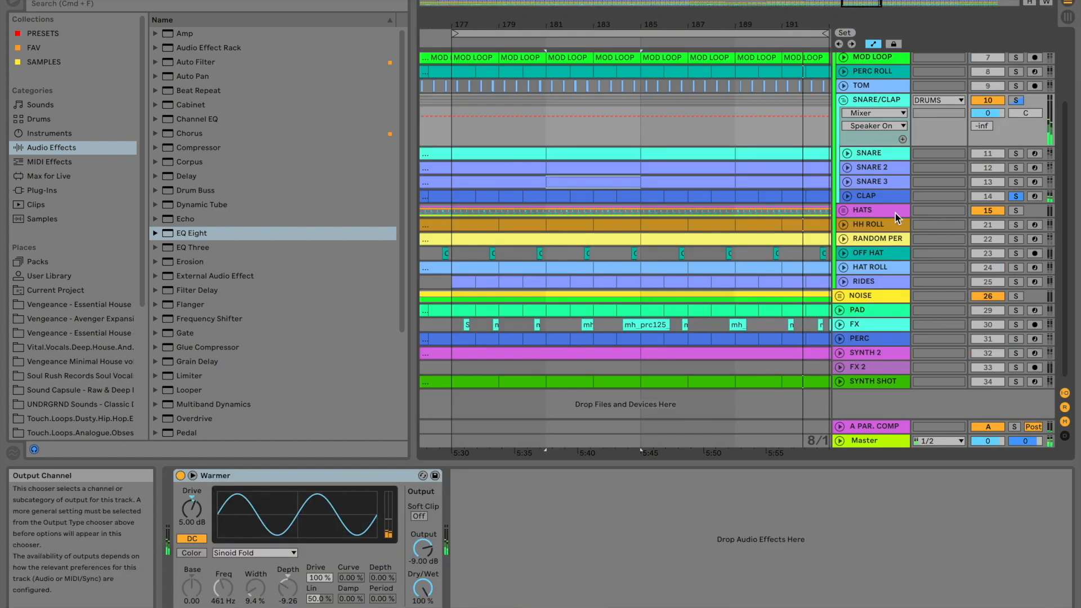
- Show the HATS group's devices, solo the group and unfold it to reveal its hat tracks
click(883, 213)
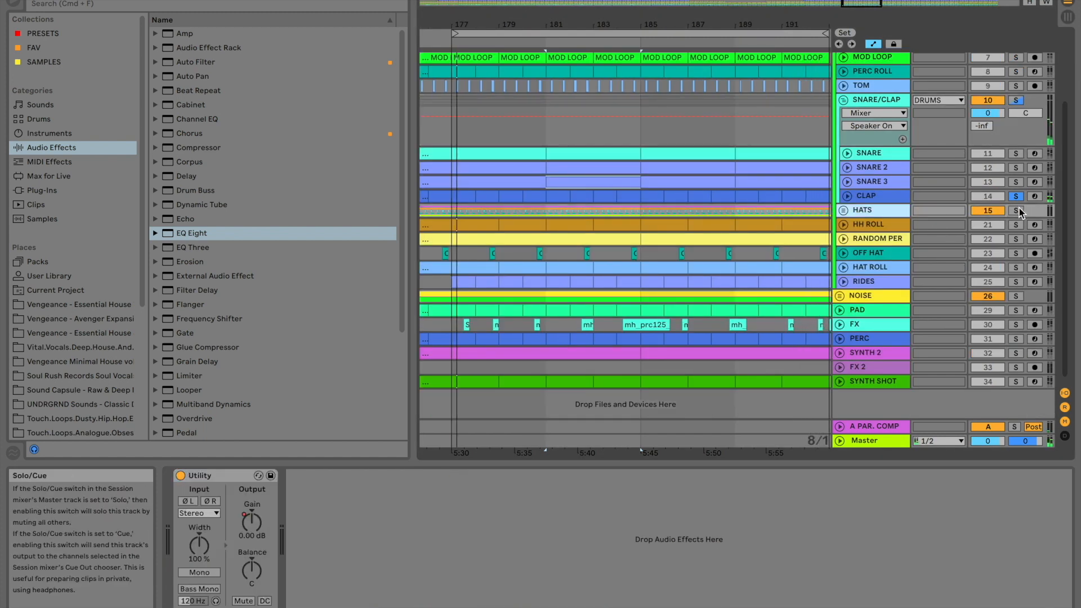
click(843, 210)
scroll(739, 231, down, 2)
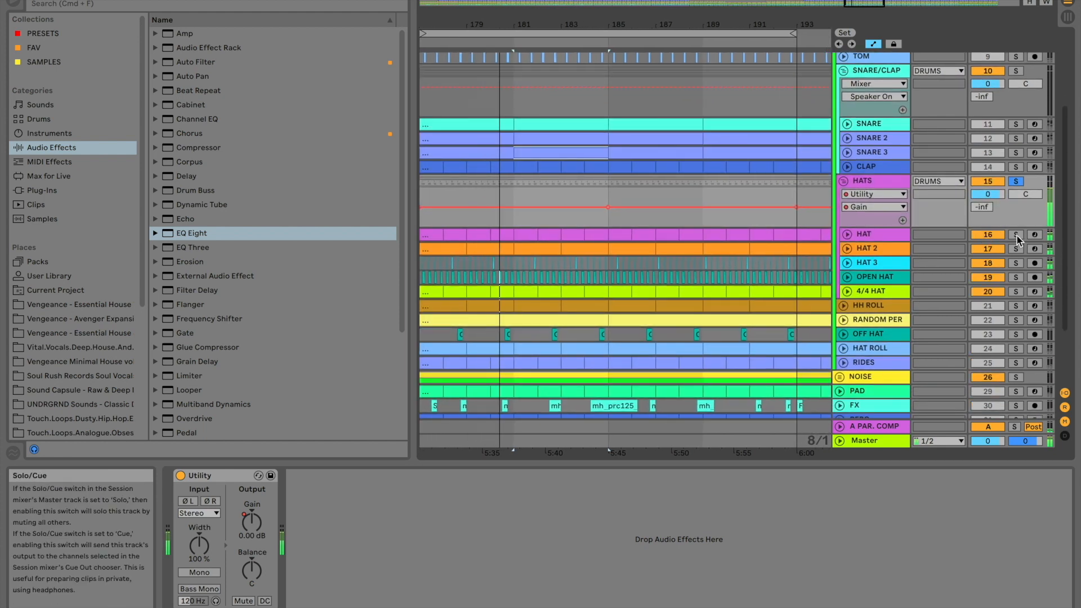
- Solo and unfold the HAT track and show the notes of its MIDI clip at bar 184
click(847, 234)
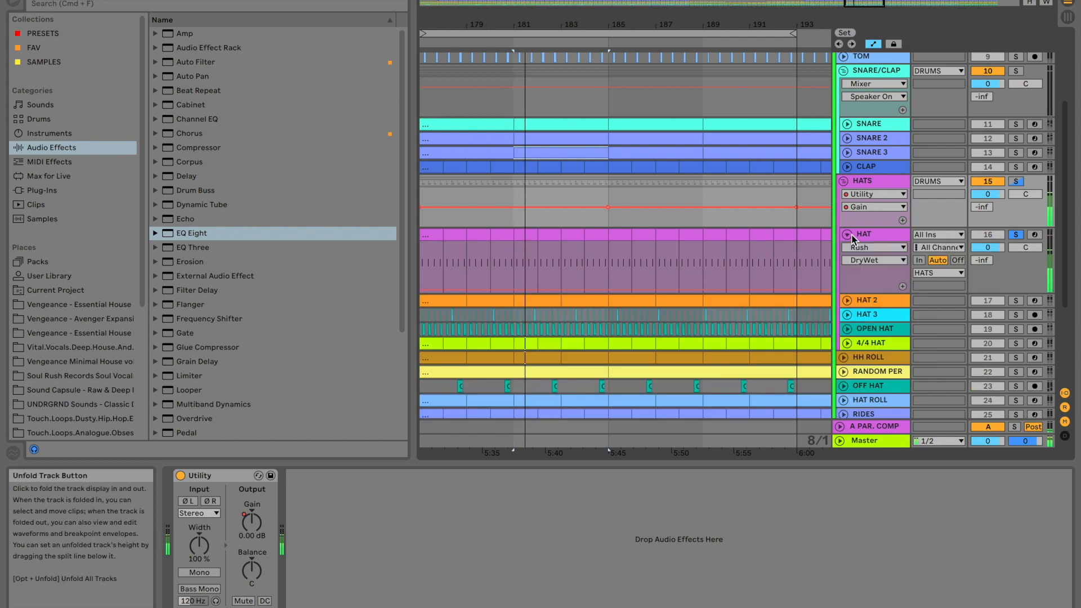
click(882, 238)
click(597, 237)
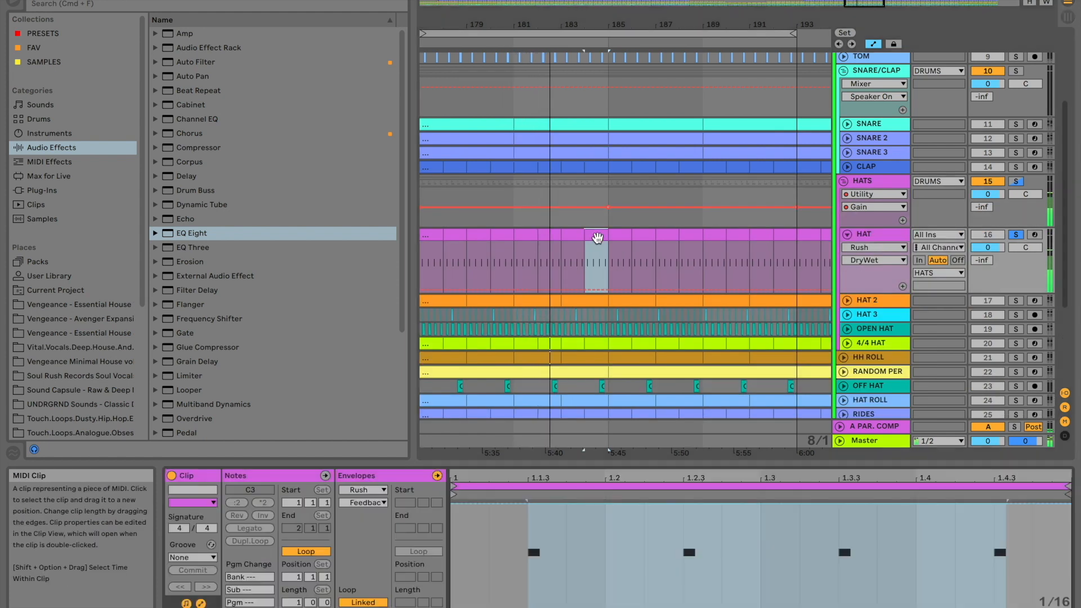
click(316, 476)
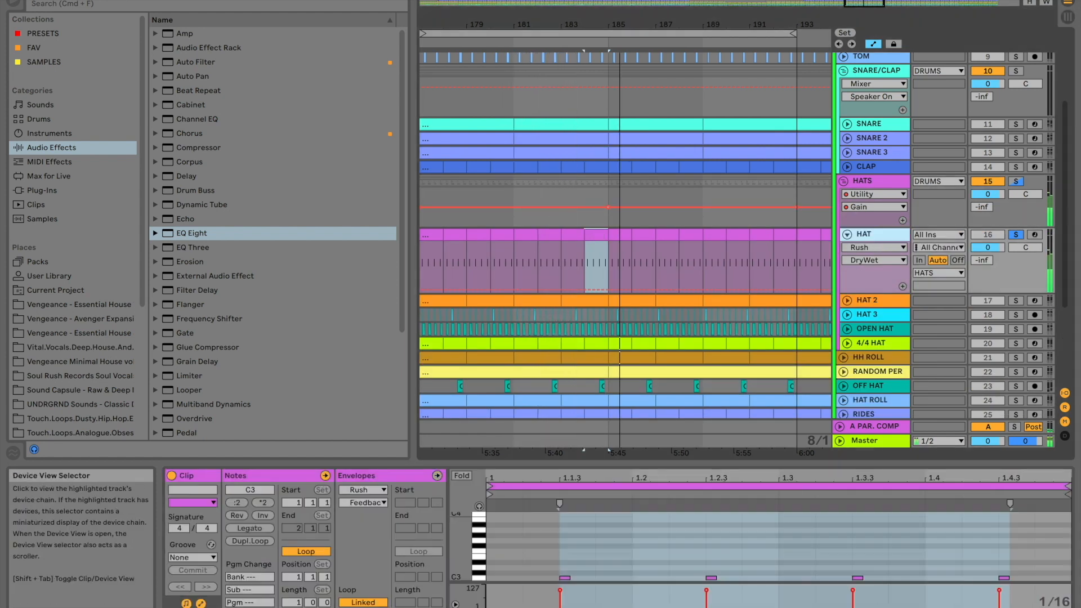
- Examine the HAT device chain from the sampler to the High Pass EQ and toggle the Rush device to compare the sound
click(957, 607)
scroll(860, 564, right, 7)
scroll(670, 549, left, 6)
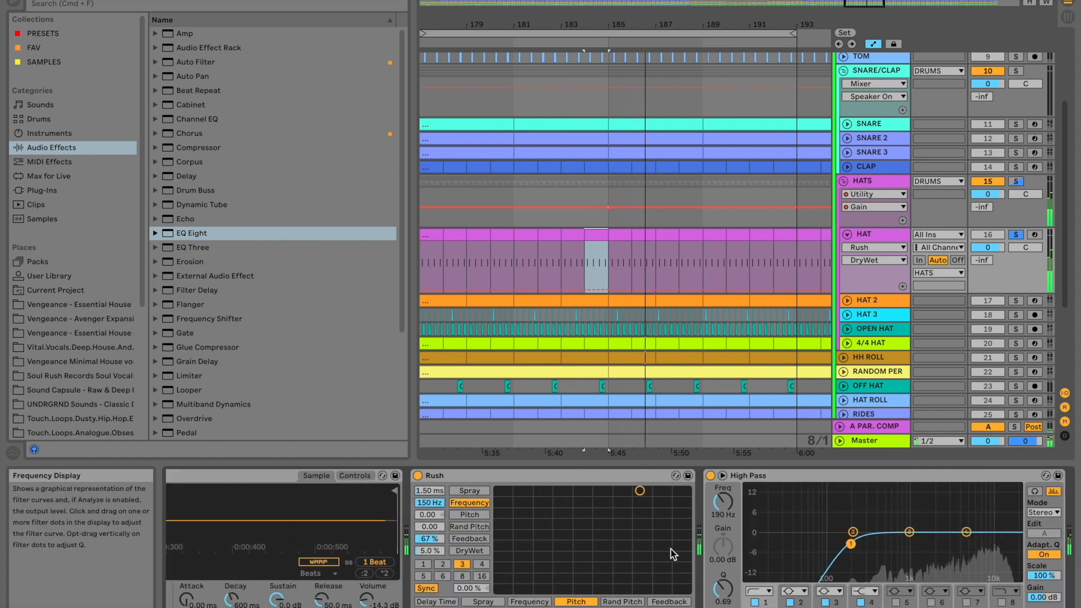
scroll(671, 549, right, 5)
scroll(651, 535, left, 6)
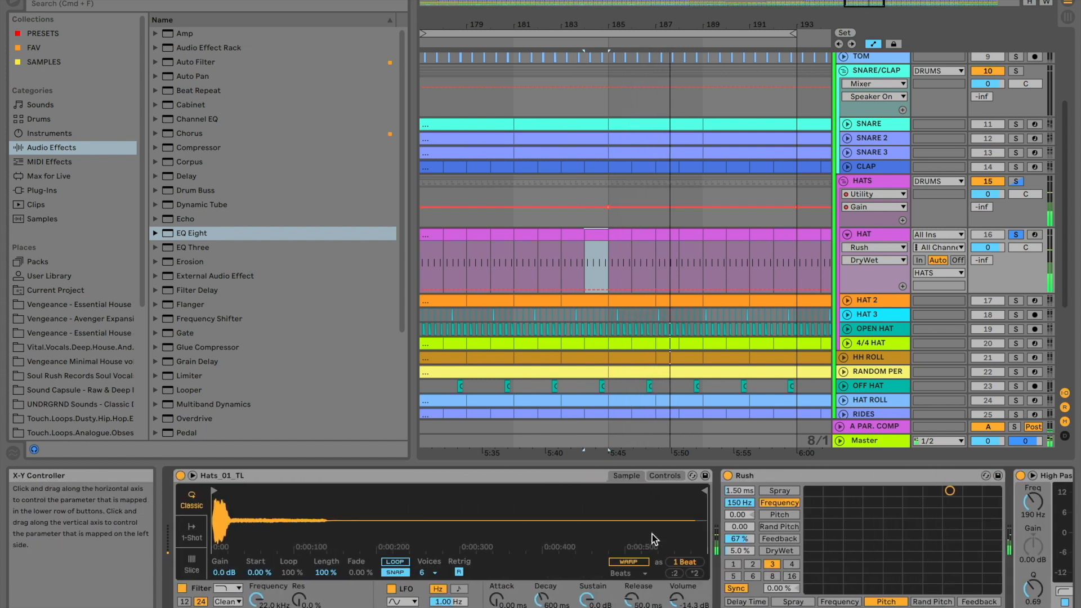
scroll(792, 526, right, 5)
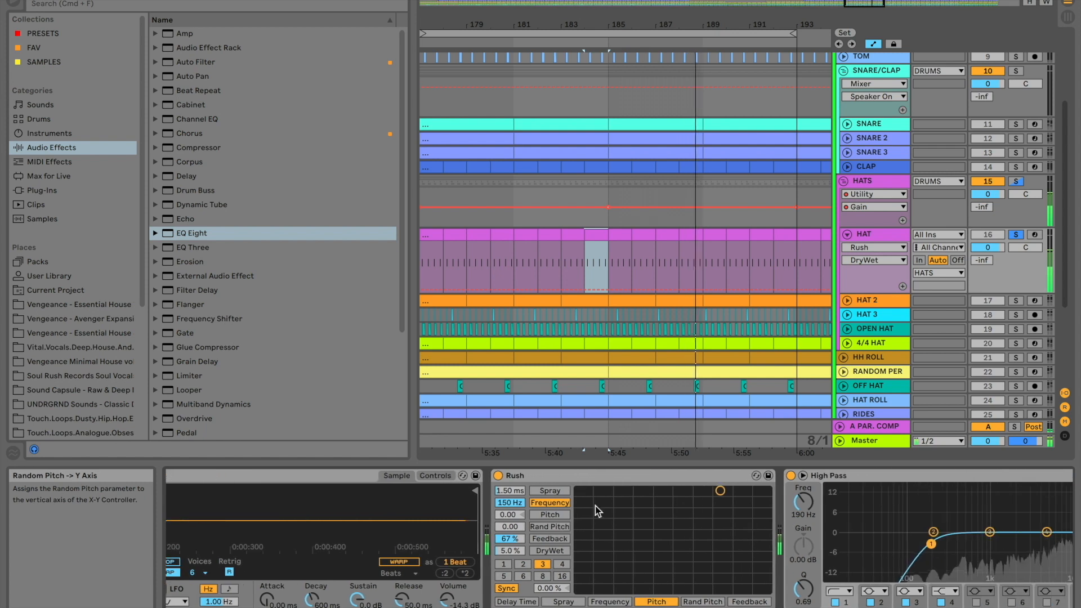
click(499, 476)
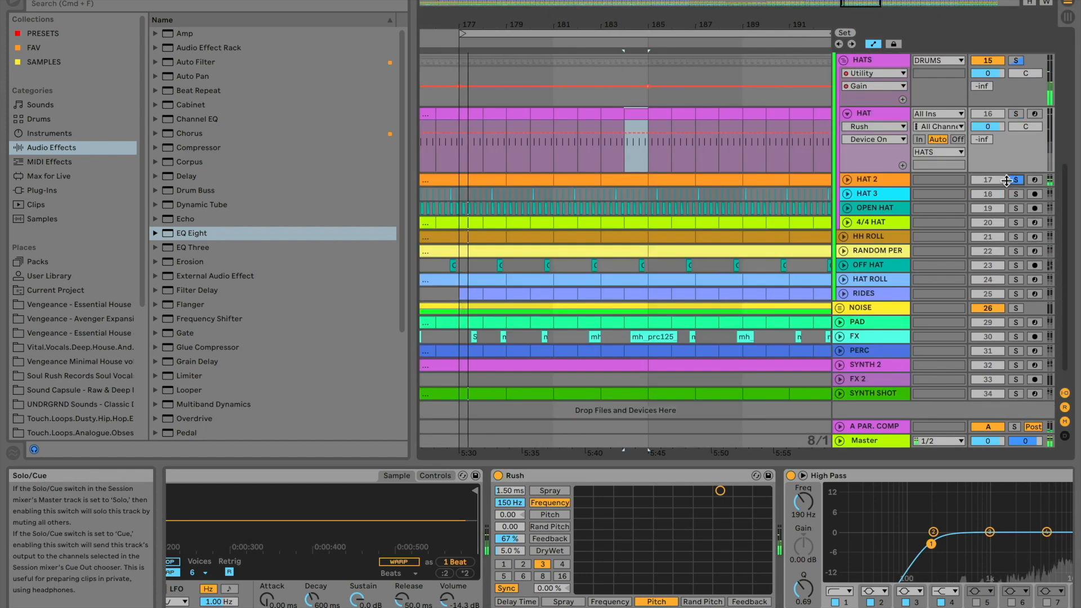
- Check the HAT 2 device chain through to the High Pass EQ and unfold the track to see its pattern
click(887, 181)
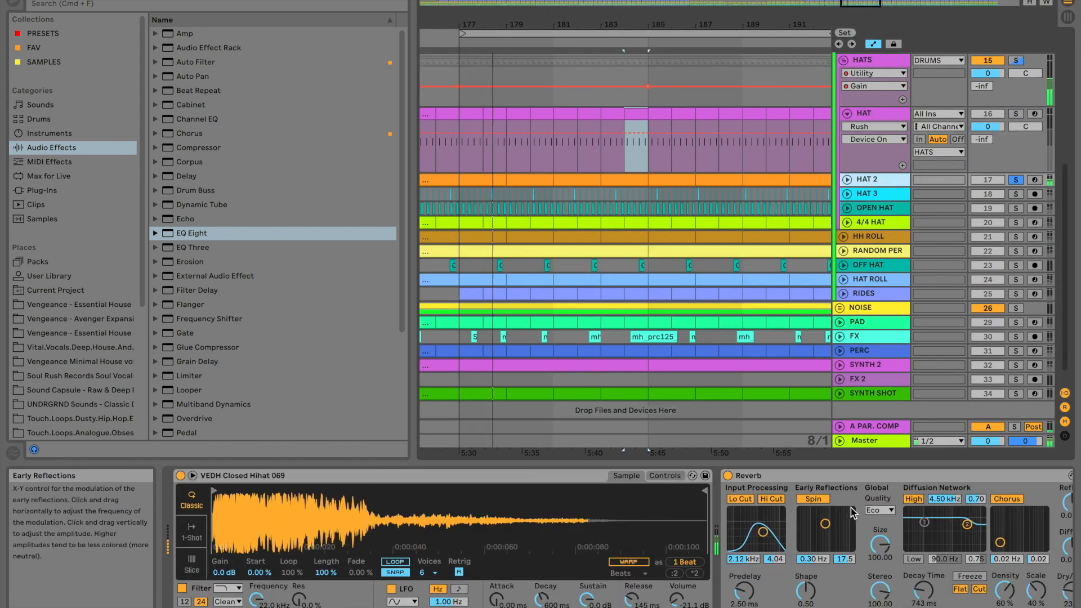
scroll(850, 508, right, 10)
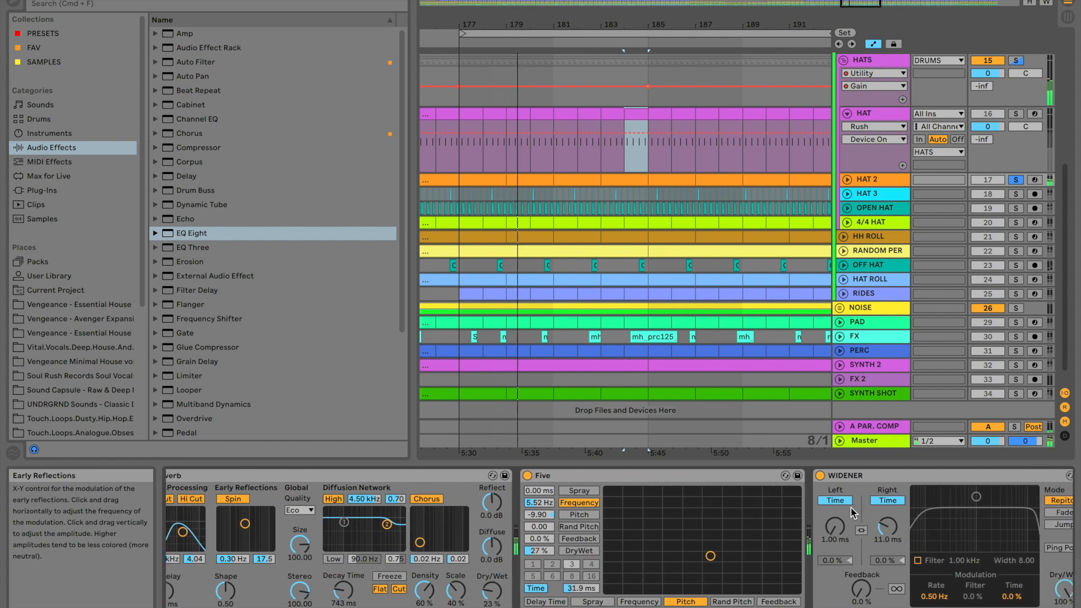
scroll(850, 508, right, 10)
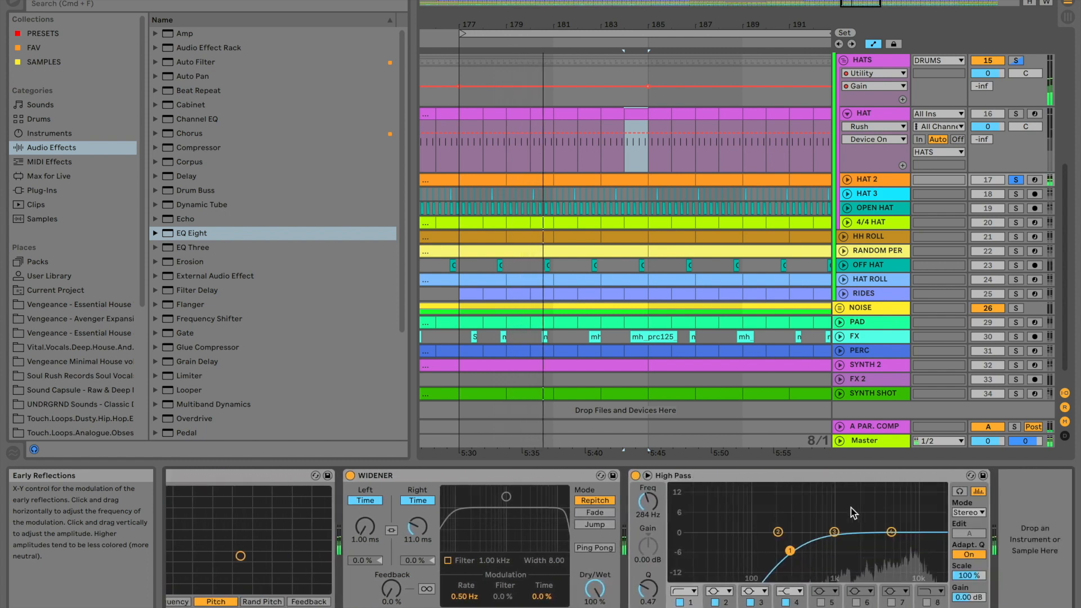
click(847, 180)
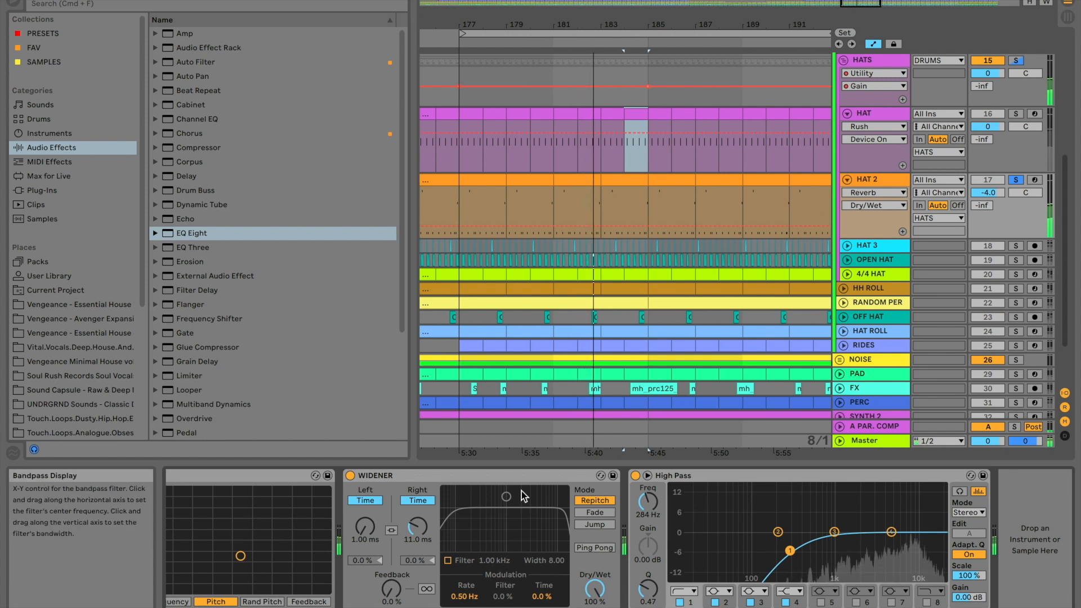
- Go back through the HAT 2 devices and toggle the Five device to compare the sound
scroll(485, 496, left, 10)
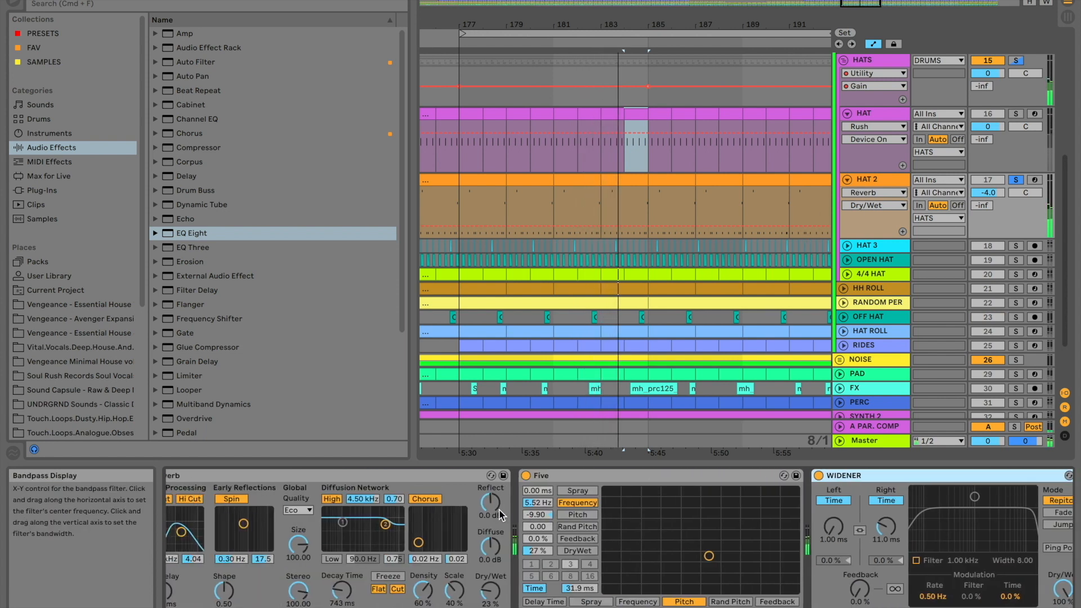
scroll(499, 515, left, 8)
click(786, 476)
scroll(863, 497, right, 5)
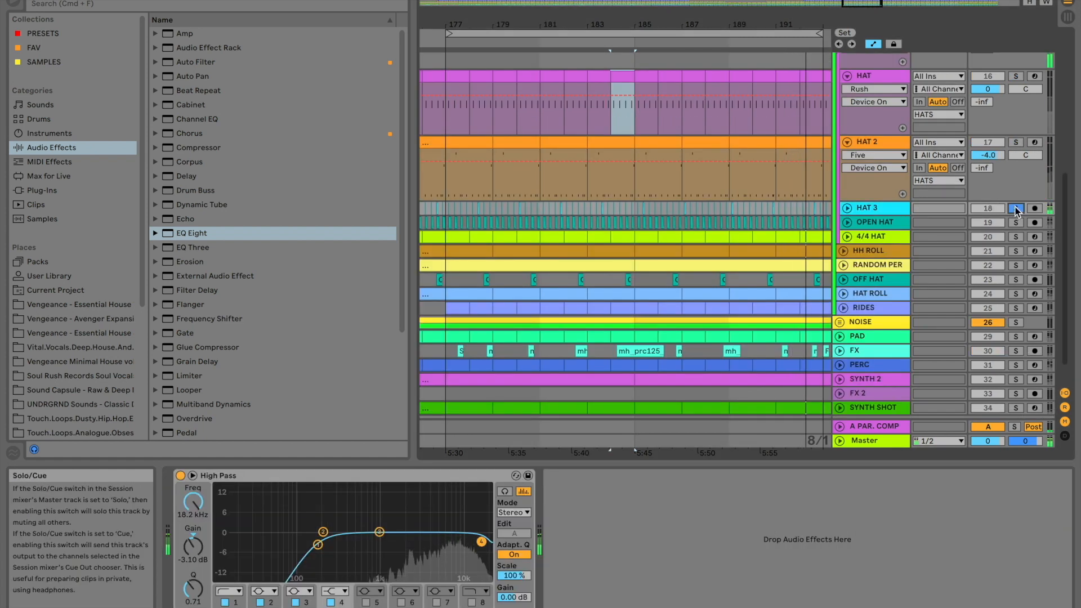
- Solo the HAT 3 track and zoom in around bars 181 to 186 to view one of its audio clips
click(1015, 209)
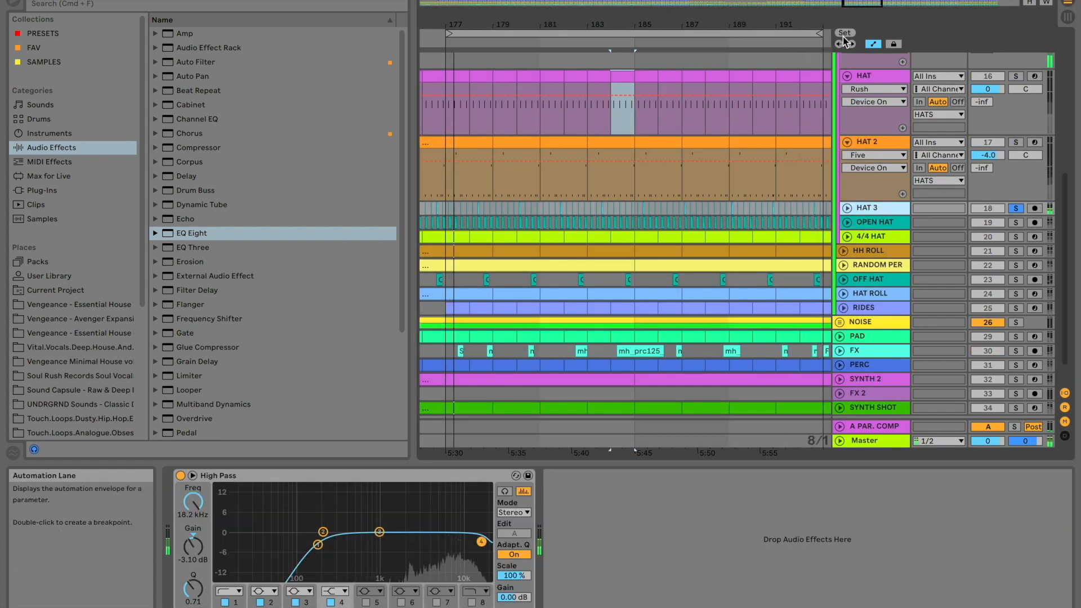
drag(858, 3, 858, 6)
mouse_move(586, 25)
mouse_down()
mouse_move(586, 39)
mouse_move(585, 11)
mouse_up()
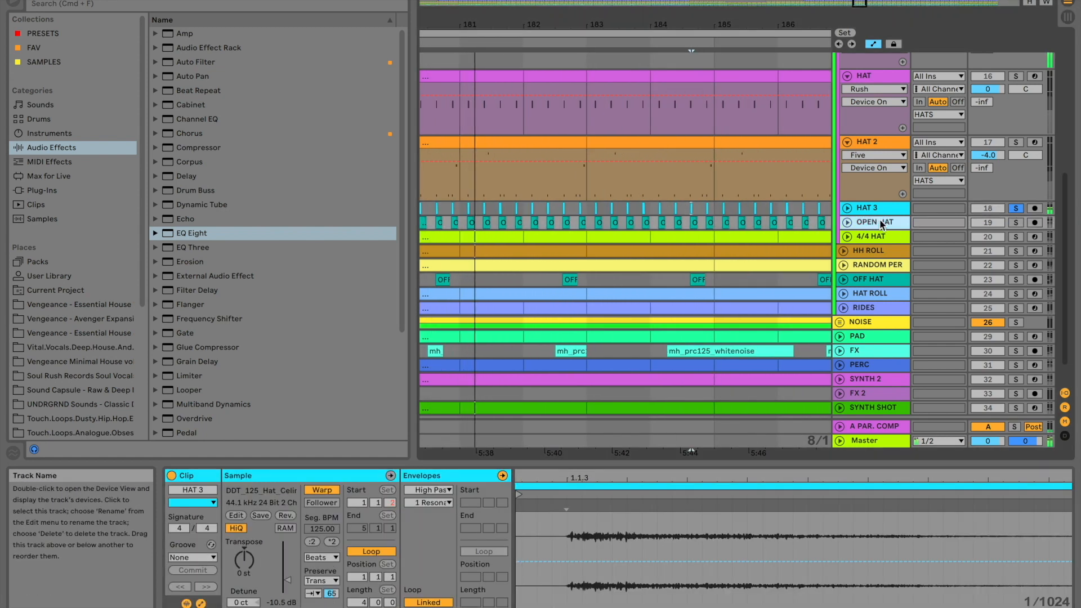
- Solo the OPEN HAT track, check its High Pass EQ and show the sample of its audio clip just before bar 185
click(1015, 223)
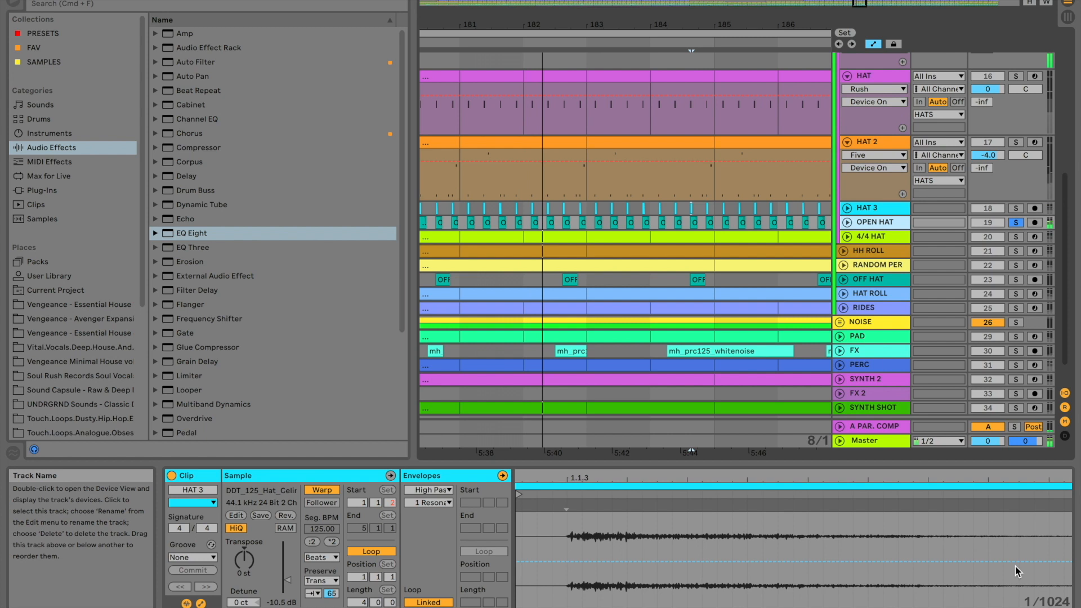
key(shift+Tab)
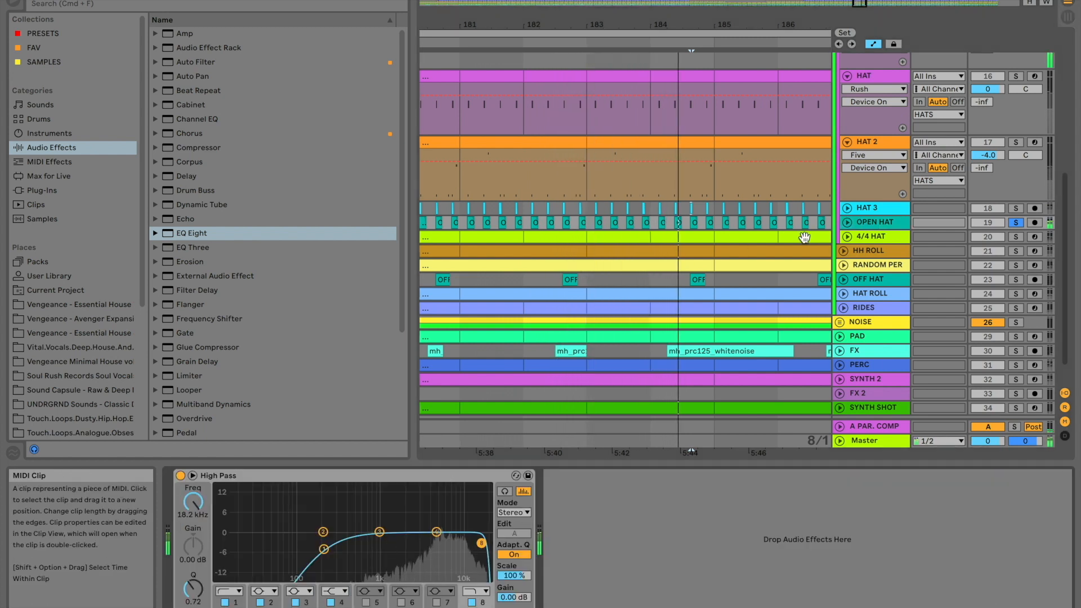
click(711, 223)
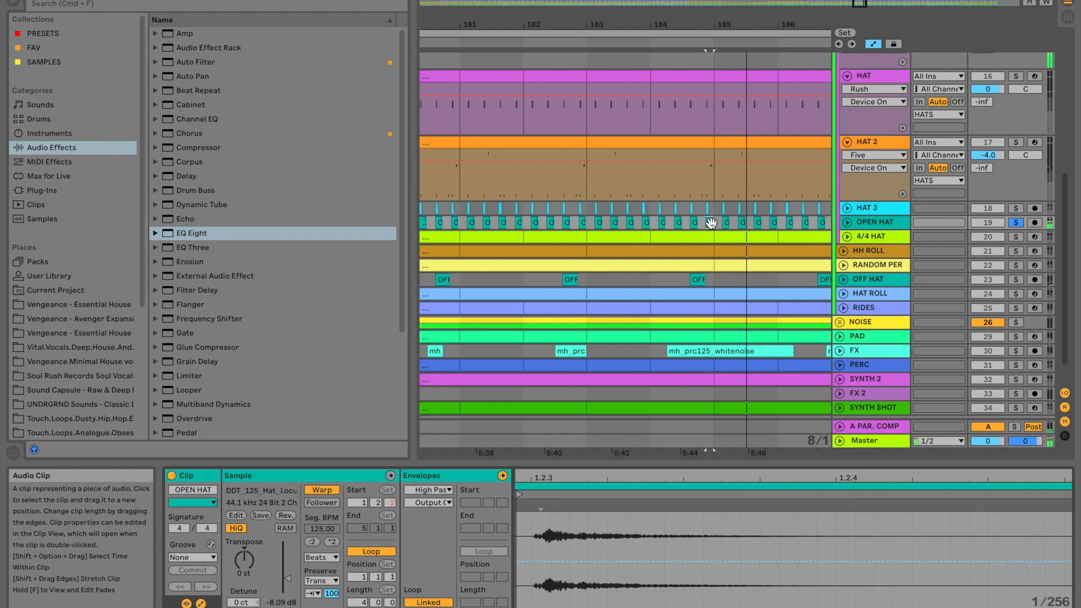
- Solo the 4/4 HAT track and look through its device chain
click(1016, 236)
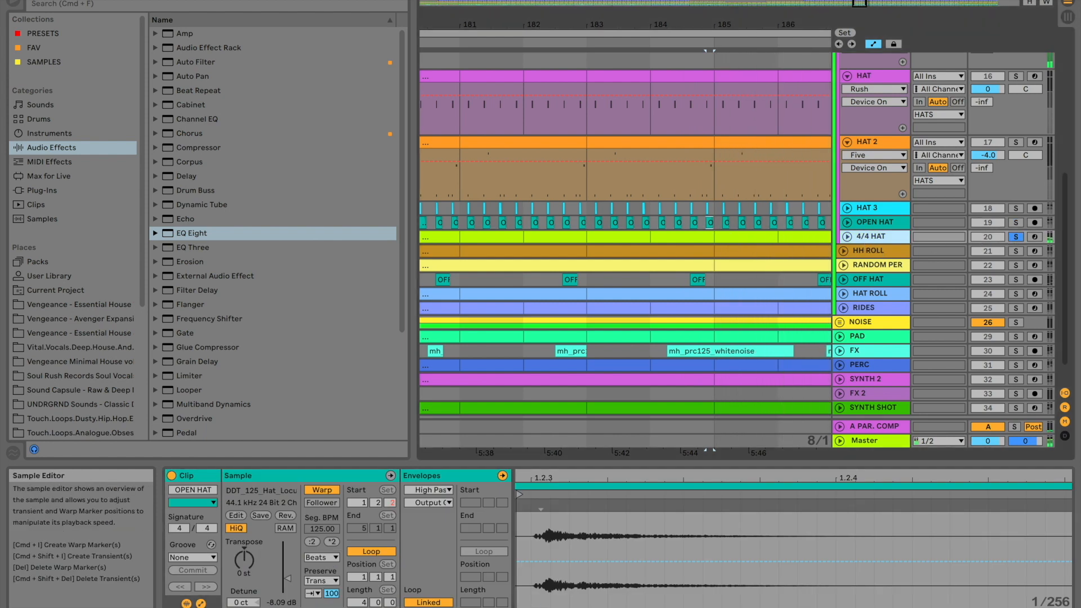
click(955, 606)
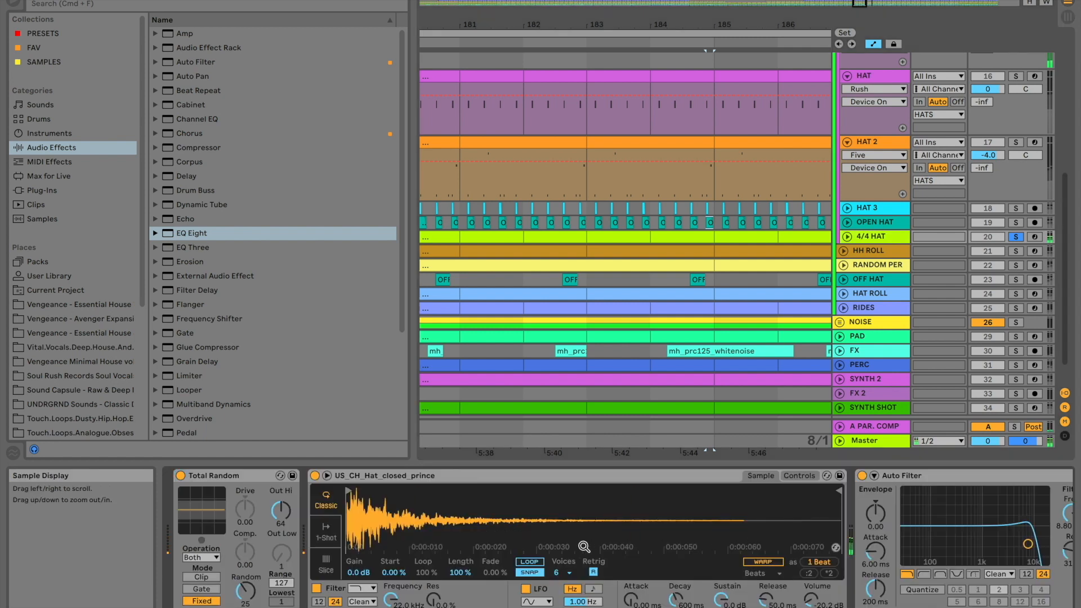
scroll(583, 546, right, 10)
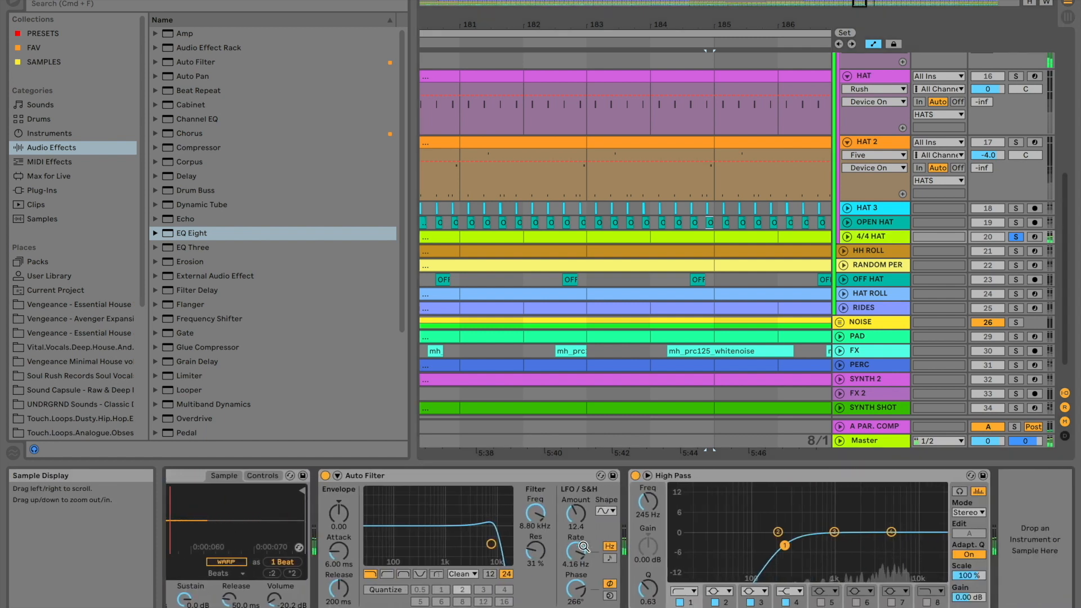
- Examine the 4/4 HAT devices from Total Random to the High Pass EQ and toggle the Auto Filter to compare the sound
scroll(583, 546, left, 3)
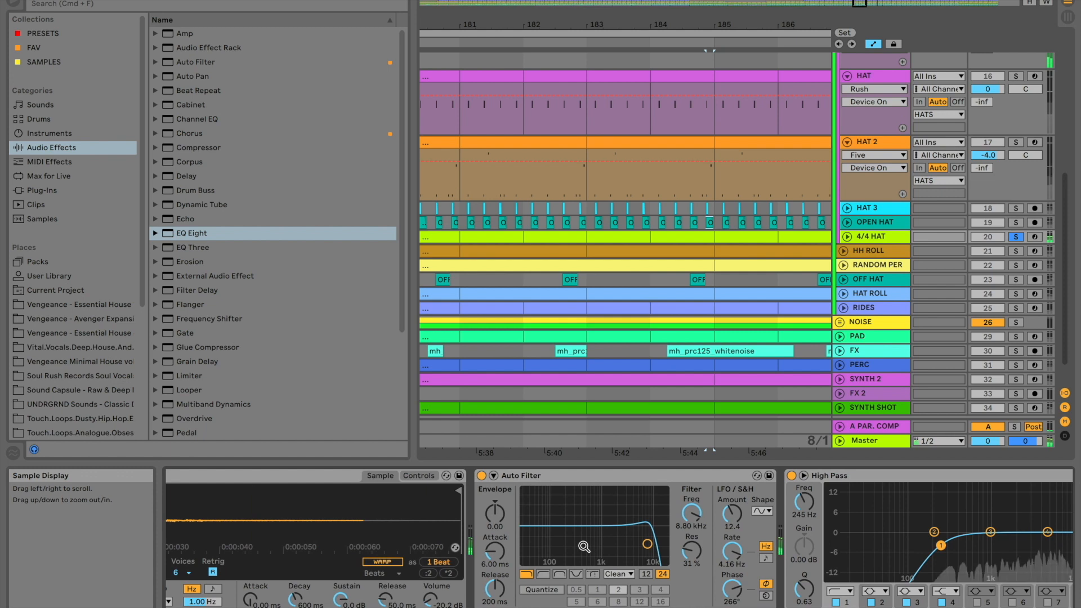
scroll(583, 546, left, 1)
scroll(584, 545, left, 1)
scroll(584, 546, left, 7)
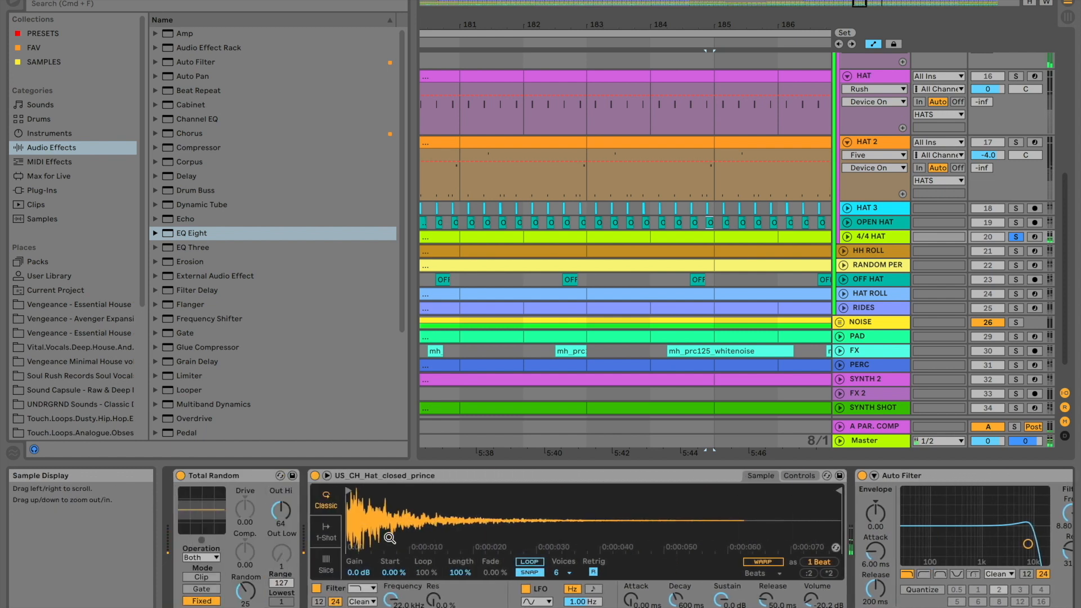
scroll(390, 537, right, 10)
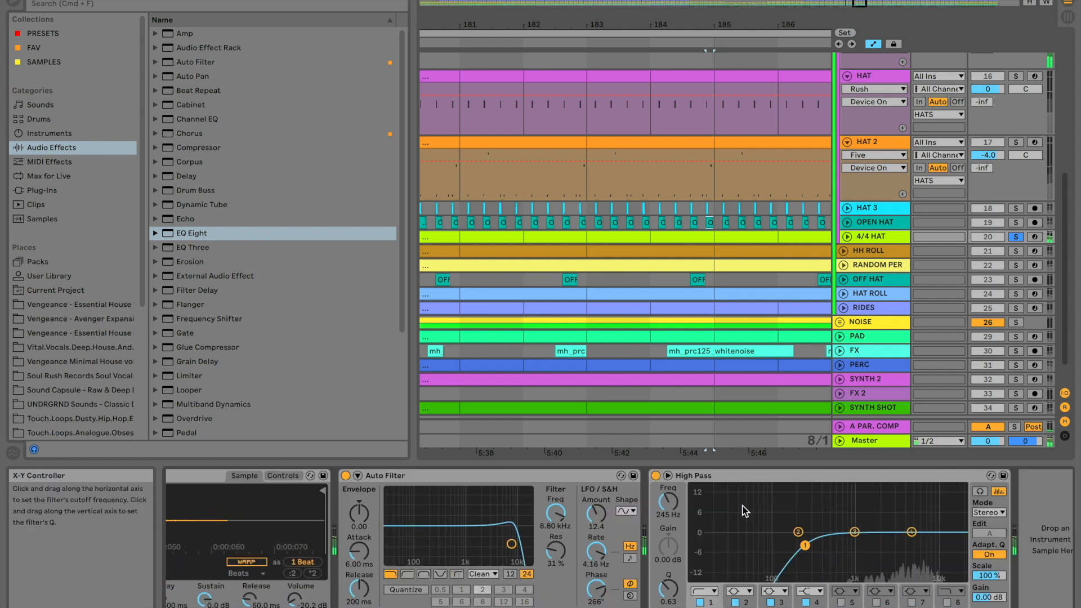
click(345, 476)
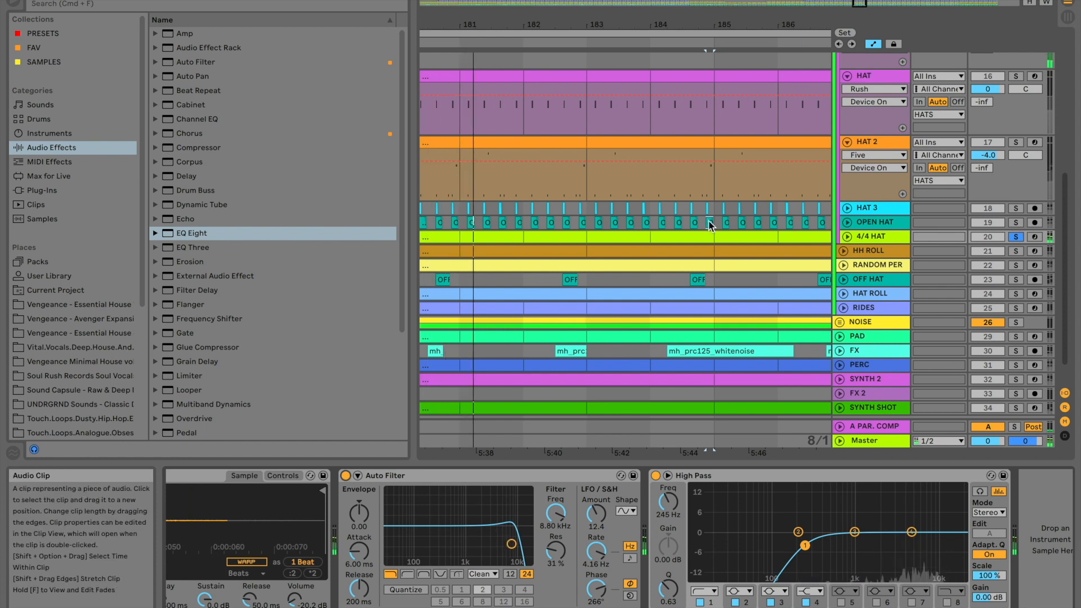
- Solo the HH ROLL track and look through its device chain around the VEDH Closed Hihat 015 sampler
scroll(744, 218, right, 3)
scroll(744, 218, up, 1)
scroll(744, 218, right, 3)
scroll(744, 218, down, 1)
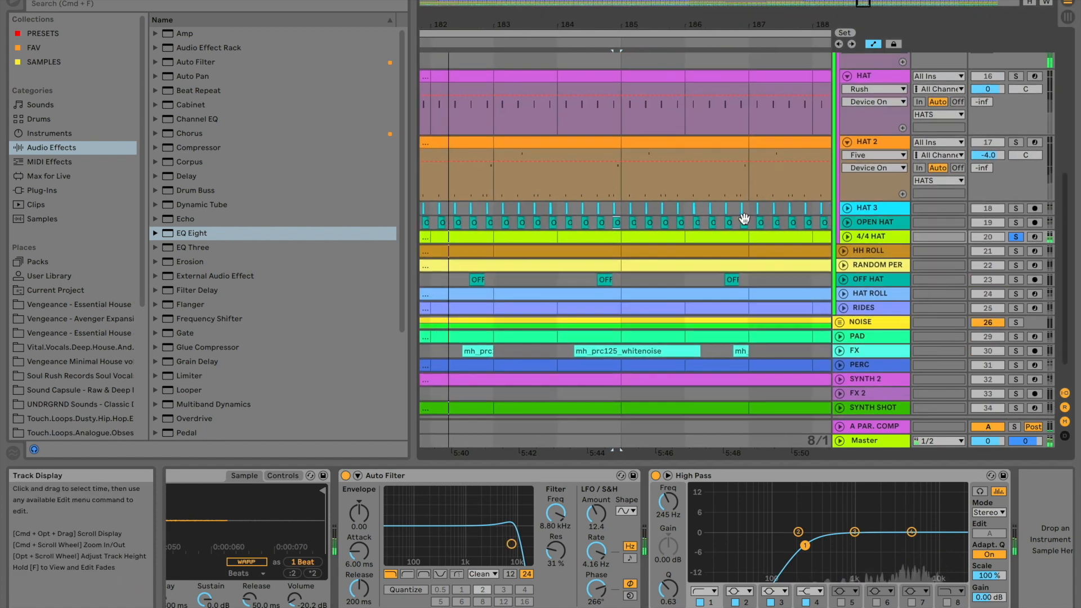
click(879, 248)
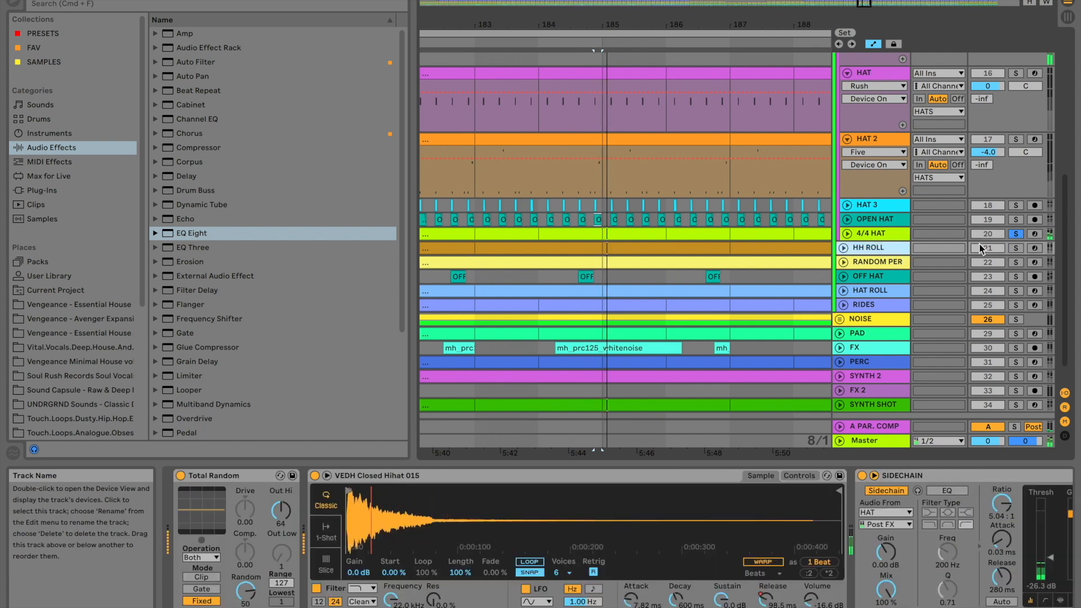
click(1015, 248)
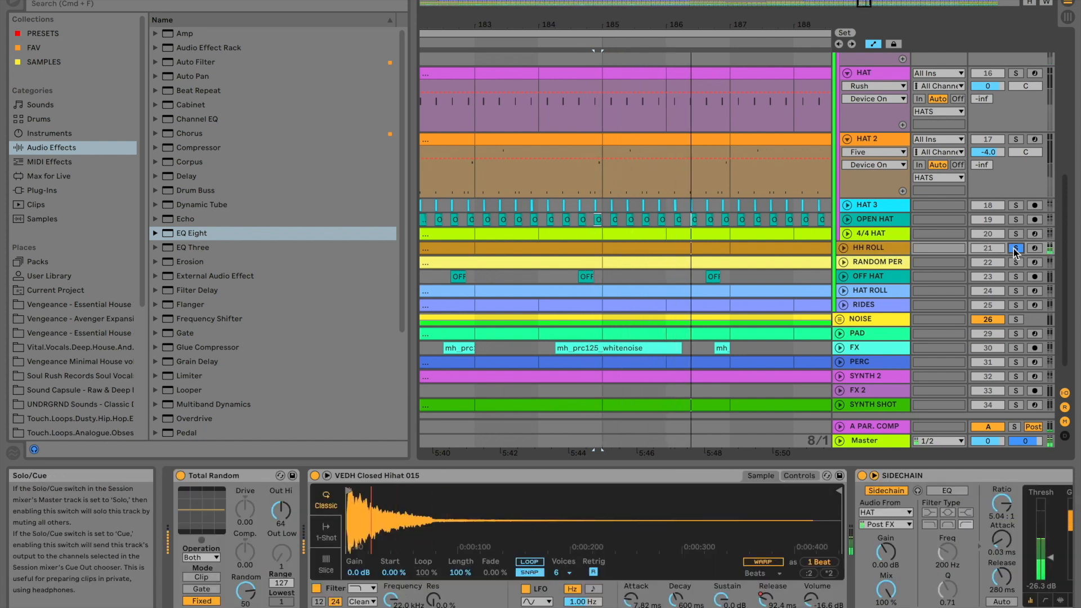
click(869, 251)
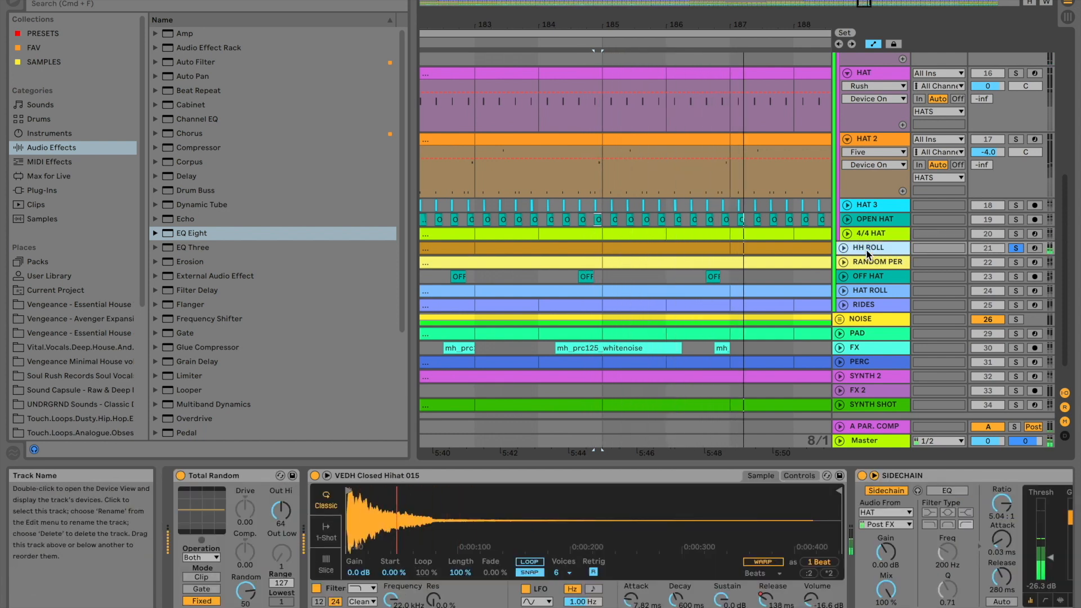
click(685, 528)
scroll(685, 527, right, 2)
scroll(685, 528, left, 2)
scroll(437, 516, right, 2)
scroll(595, 542, left, 2)
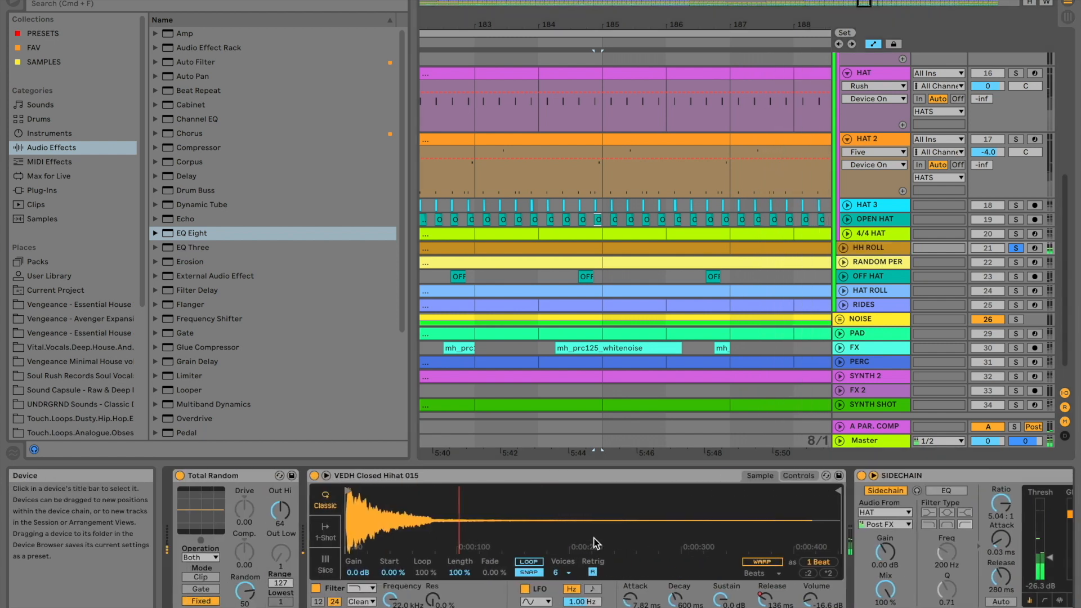
- Show the Ve Release automation of the VEDH Closed Hihat 015 on HH ROLL and examine its curve around bars 178 to 186
right_click(766, 599)
click(798, 516)
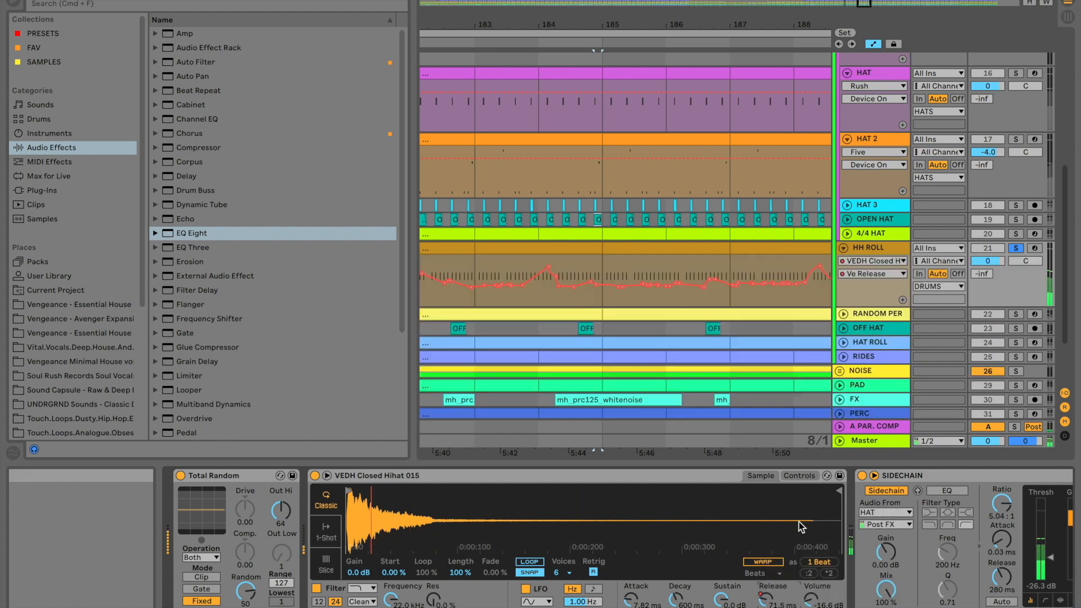
scroll(632, 284, left, 5)
scroll(632, 284, right, 3)
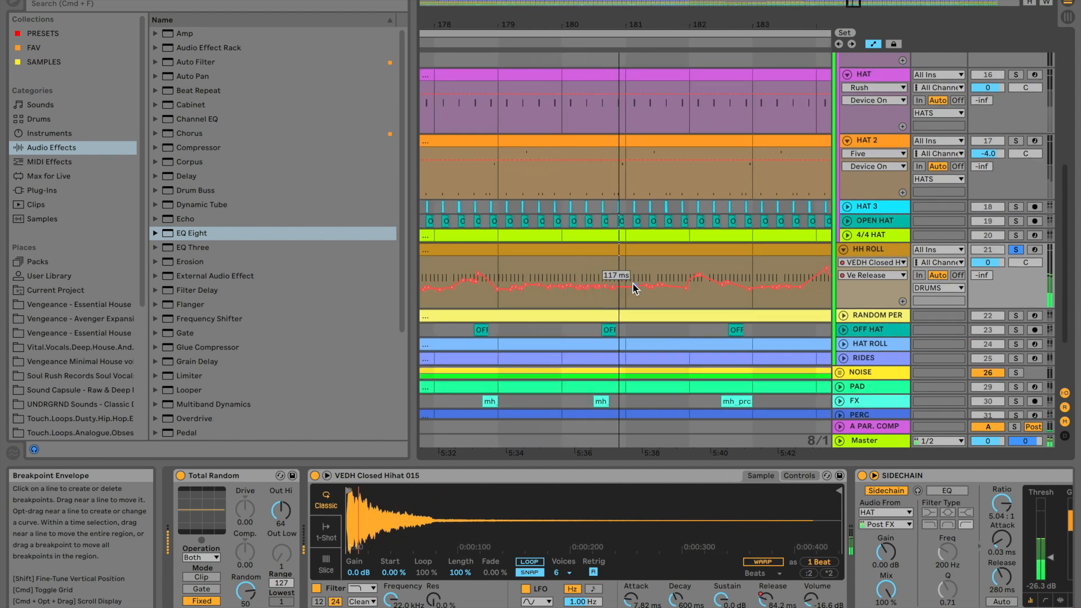
scroll(633, 284, up, 1)
scroll(633, 283, right, 2)
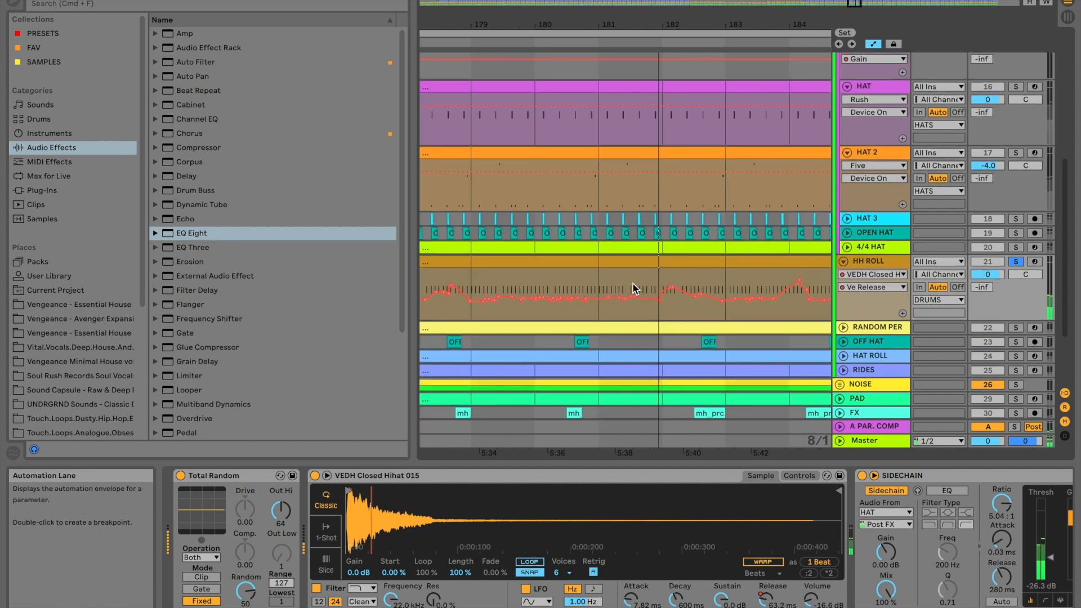
scroll(633, 284, right, 3)
scroll(633, 284, down, 1)
scroll(713, 295, right, 3)
scroll(714, 295, up, 1)
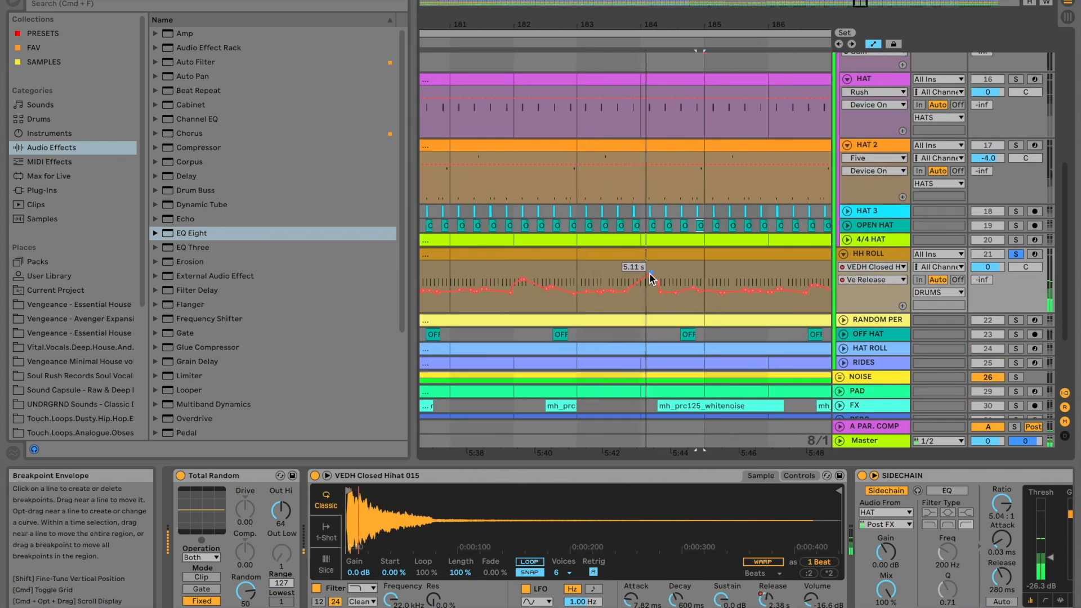
- Check the audio source choices of the SIDECHAIN compressor on HH ROLL, leaving HAT selected
scroll(899, 491, right, 5)
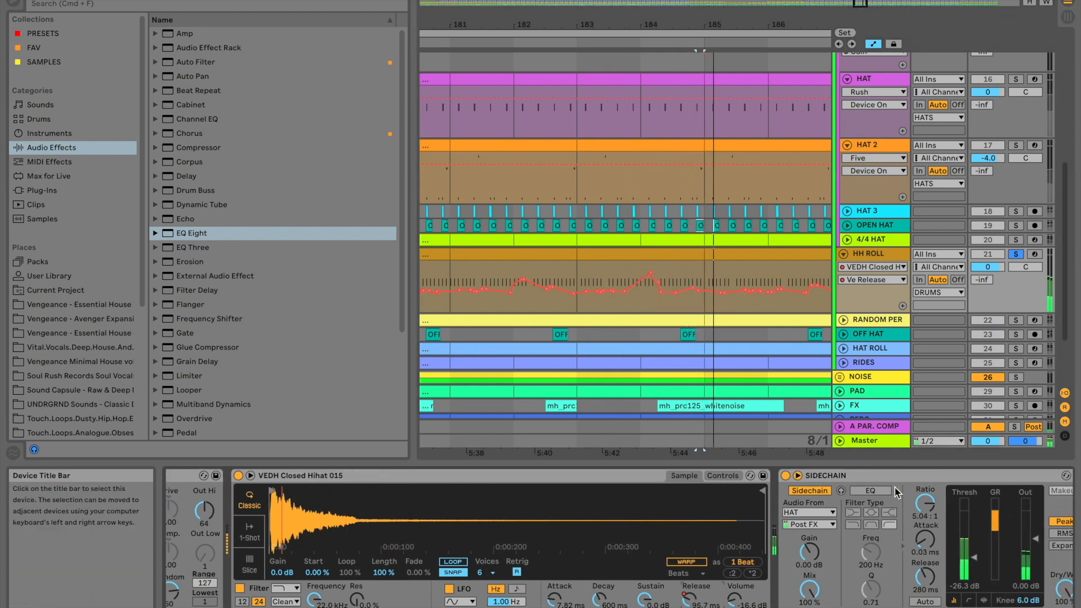
click(869, 480)
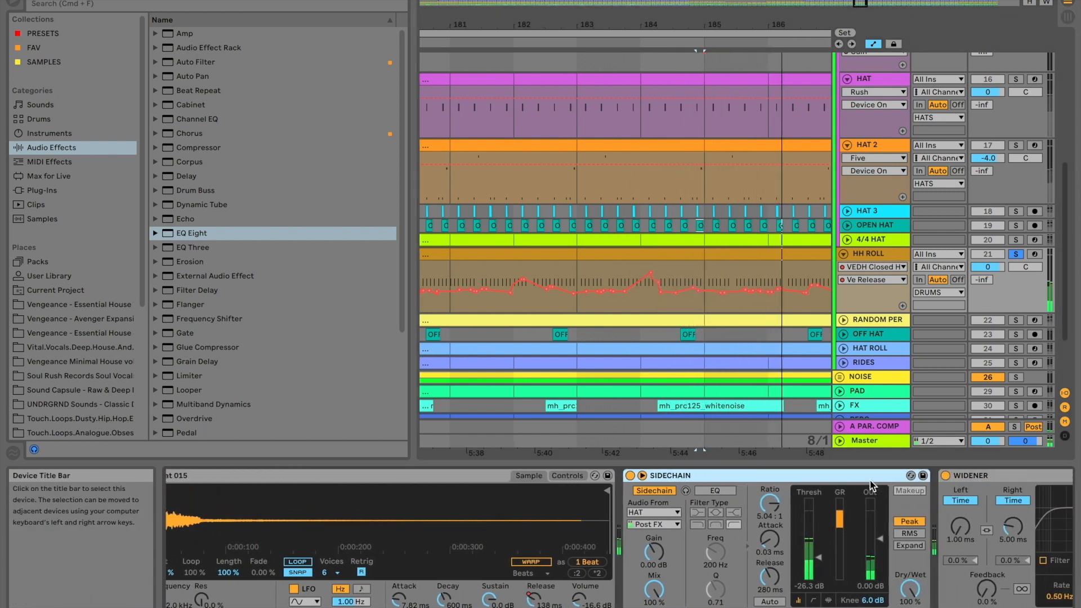
click(677, 512)
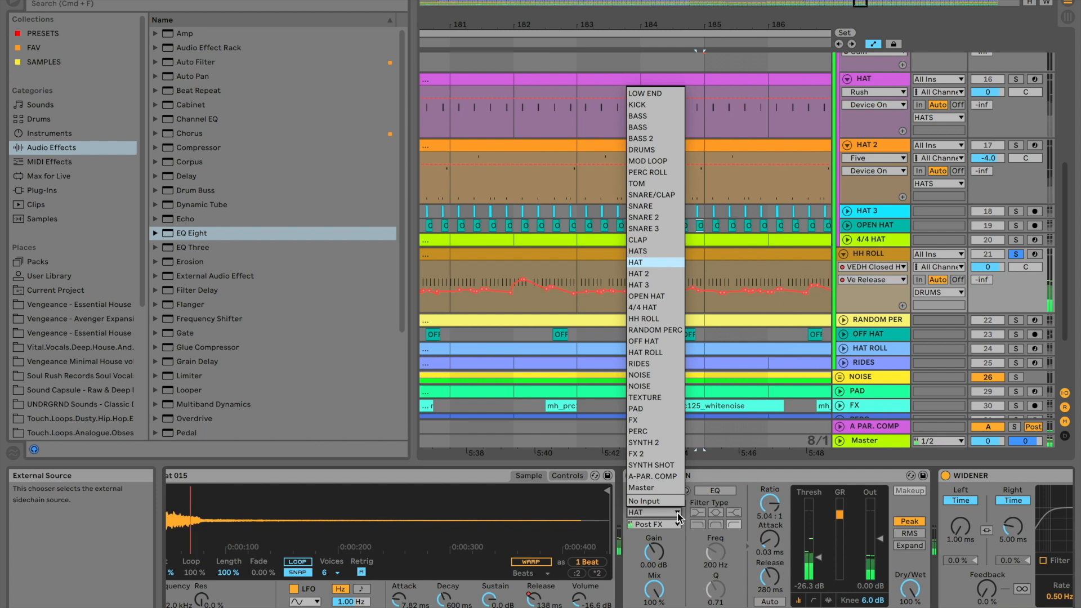
click(775, 480)
- Toggle the WIDENER on HH ROLL to compare the sound and view the High Pass EQ after it
scroll(775, 480, right, 5)
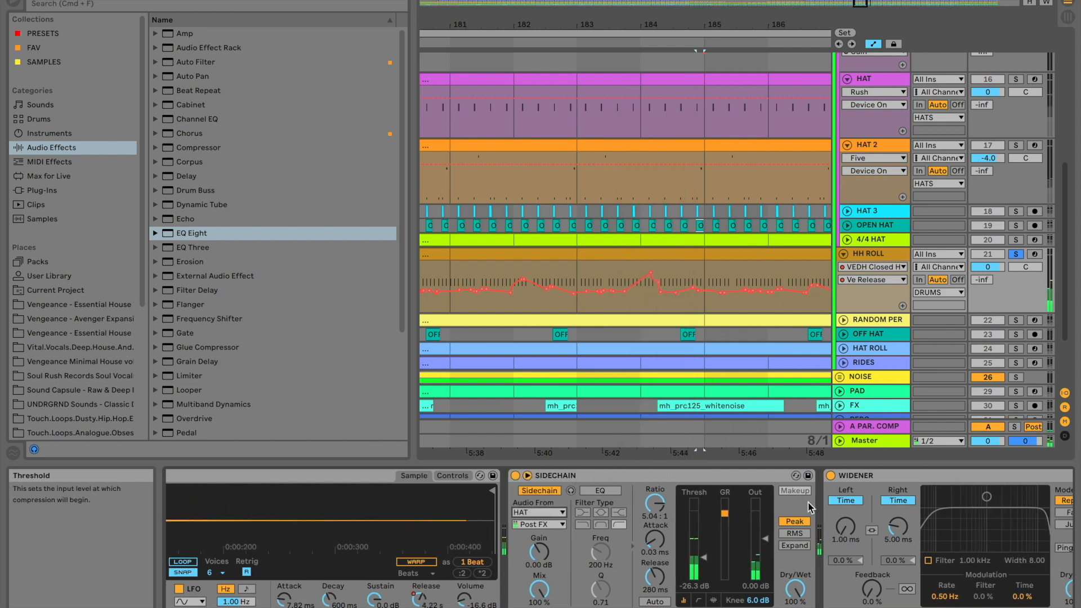
click(647, 476)
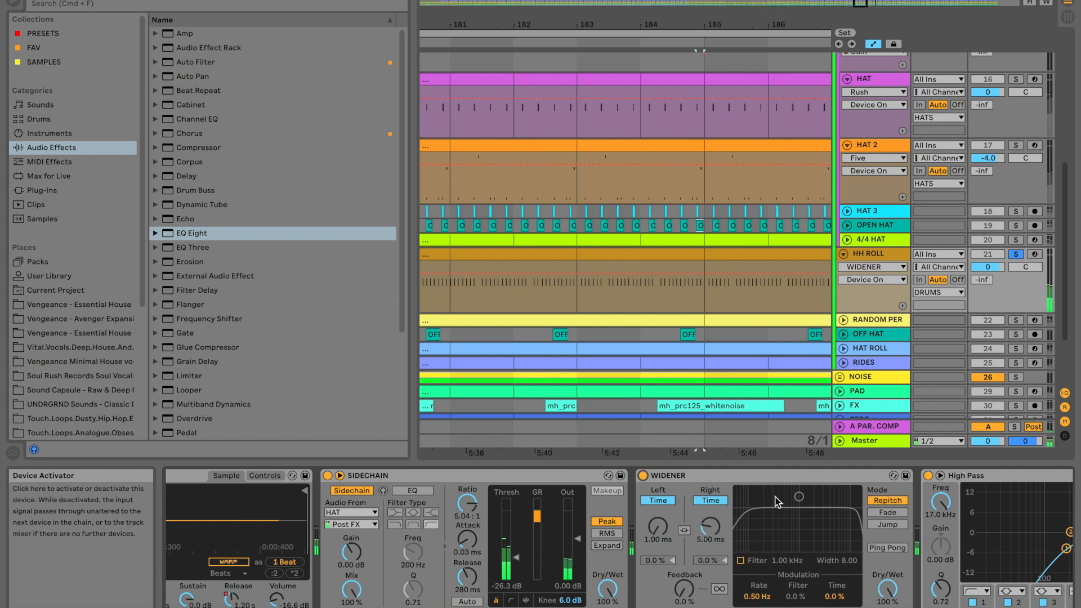
scroll(776, 500, right, 5)
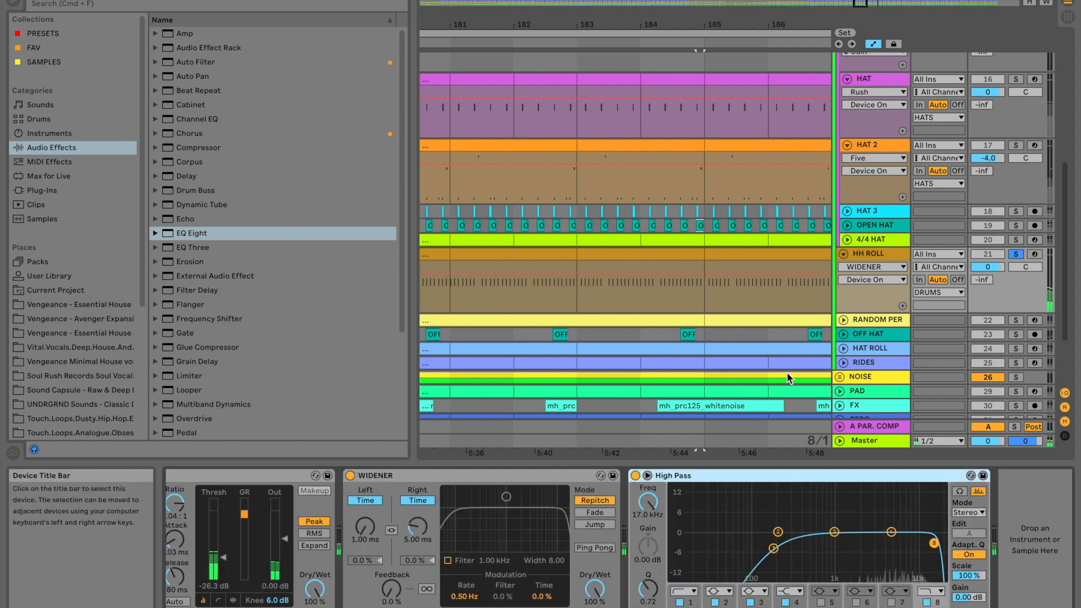
- Open the HH ROLL clip spanning bars 183 to 185 and examine its C3 notes in the note editor
double_click(685, 254)
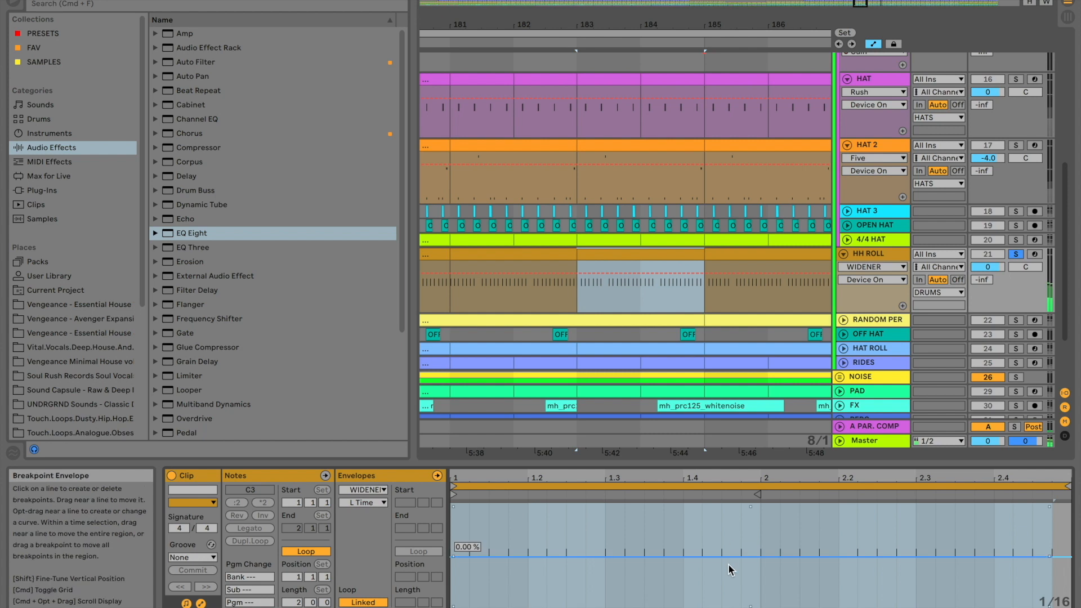
click(325, 476)
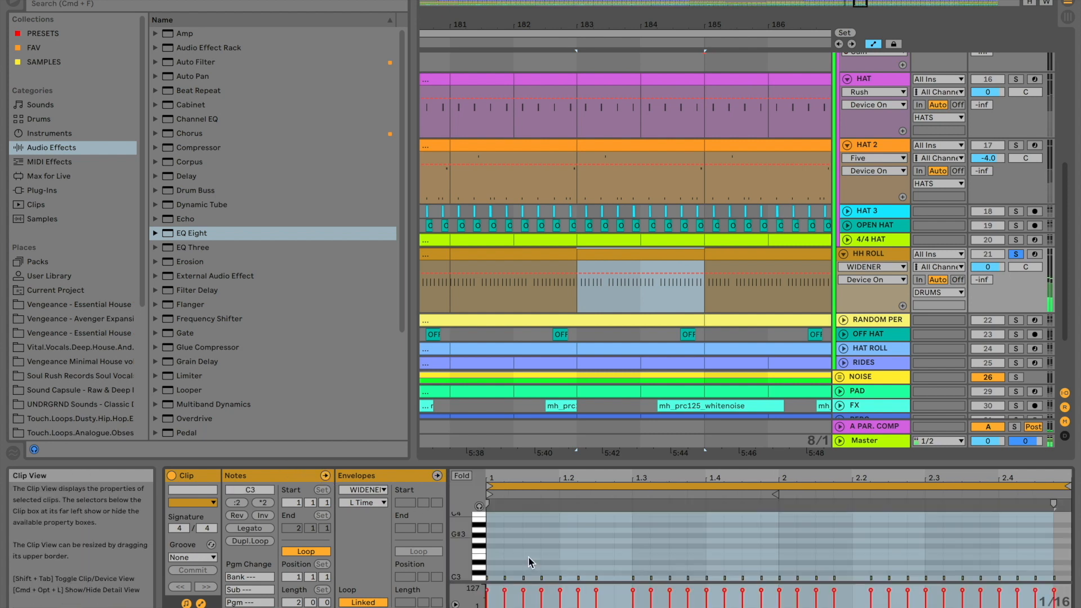
scroll(590, 574, down, 2)
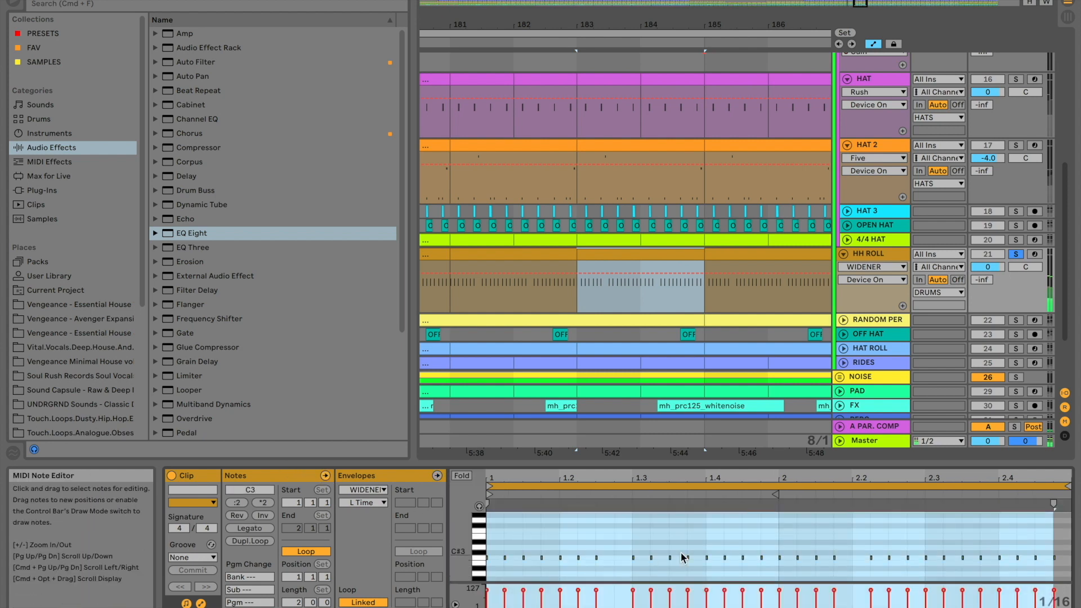
scroll(957, 552, down, 2)
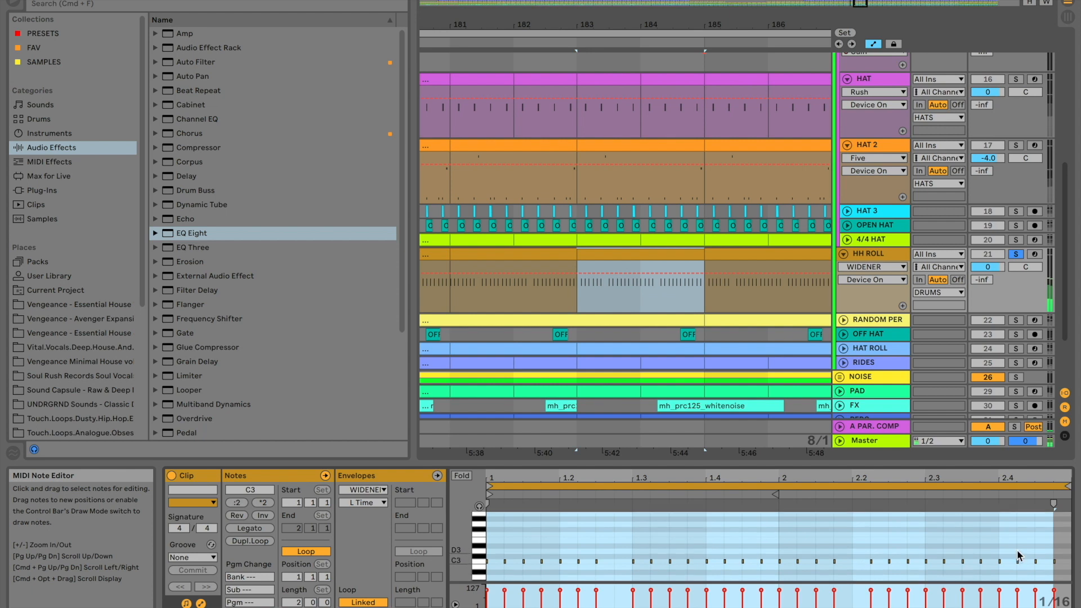
scroll(1015, 551, up, 2)
scroll(1015, 551, down, 2)
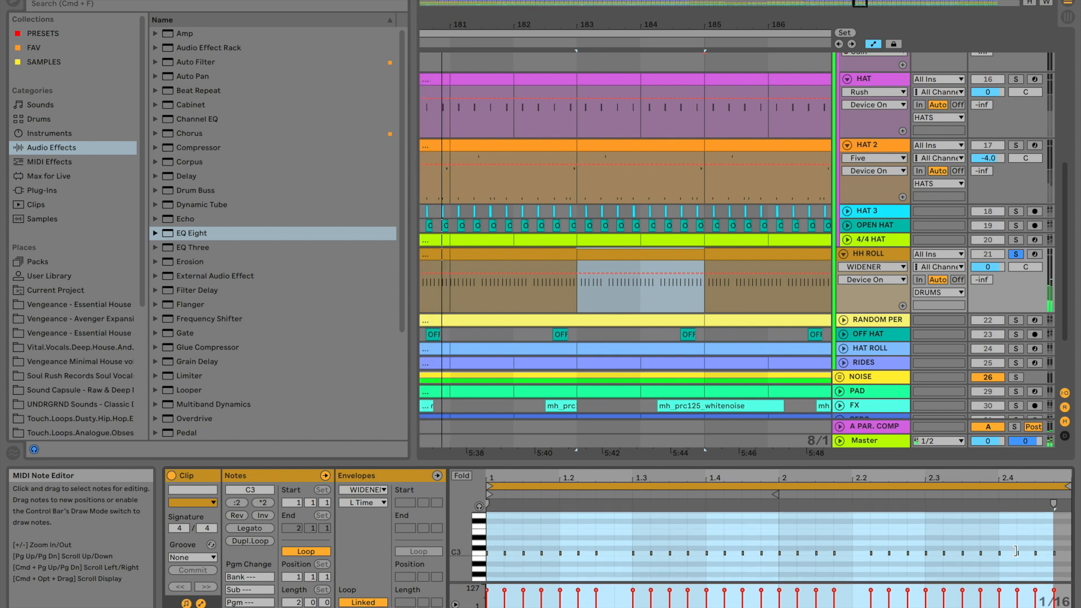
- Show the RANDOM PERC track's devices and look through the Drum Rack's pads and chains up to Kick Toner and Rumble
scroll(774, 317, down, 5)
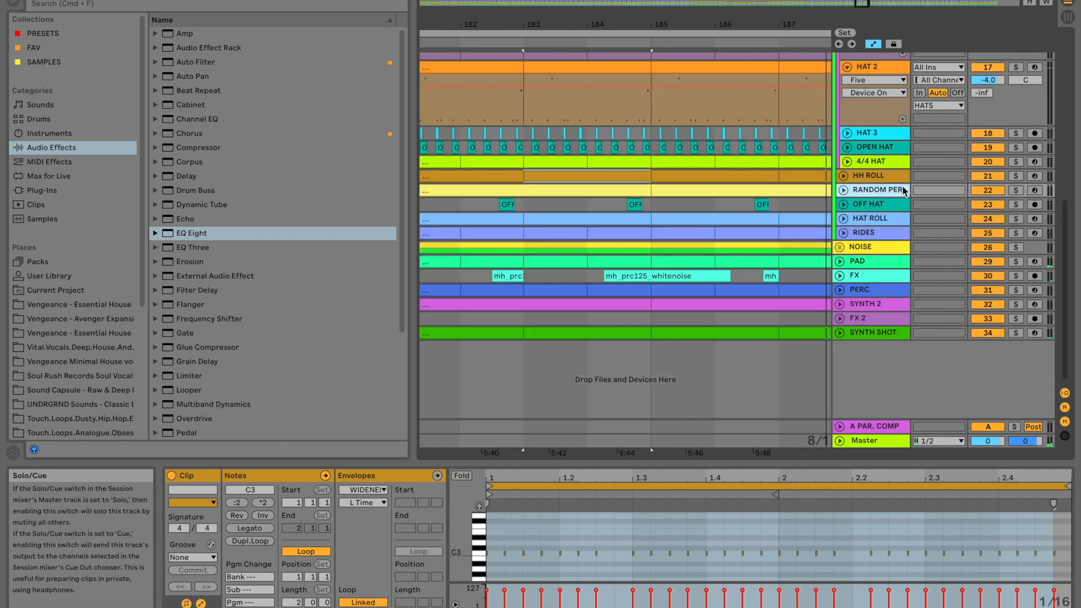
click(994, 607)
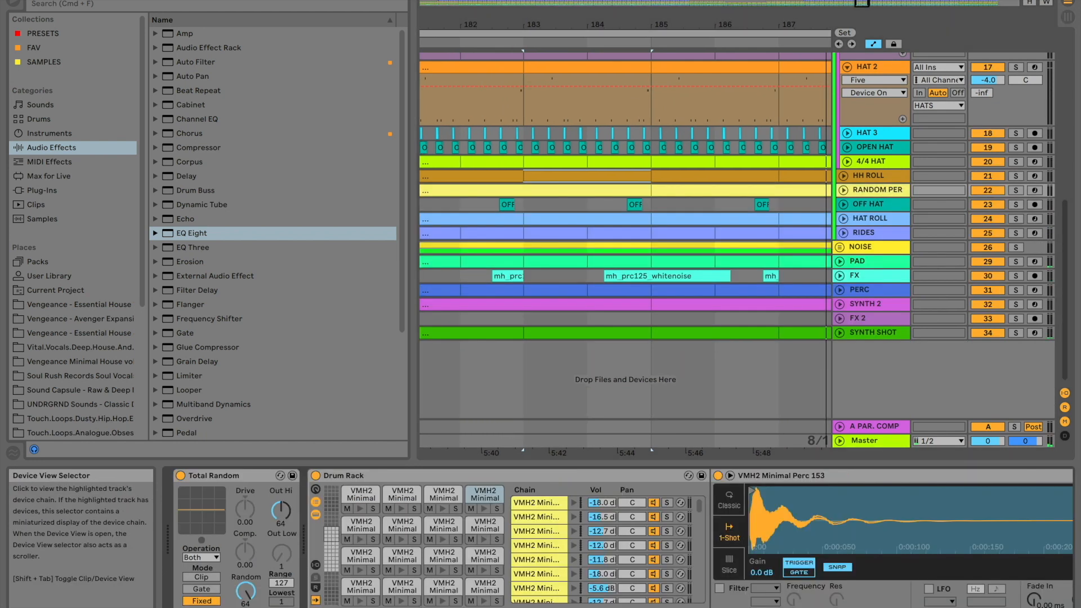
scroll(518, 543, down, 2)
scroll(516, 544, up, 2)
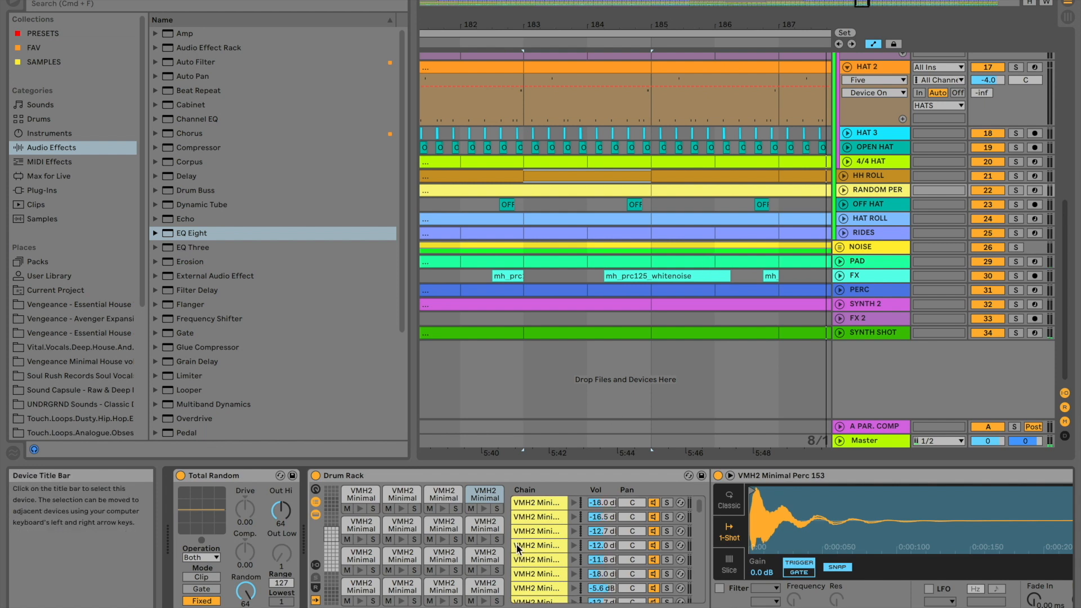
click(331, 550)
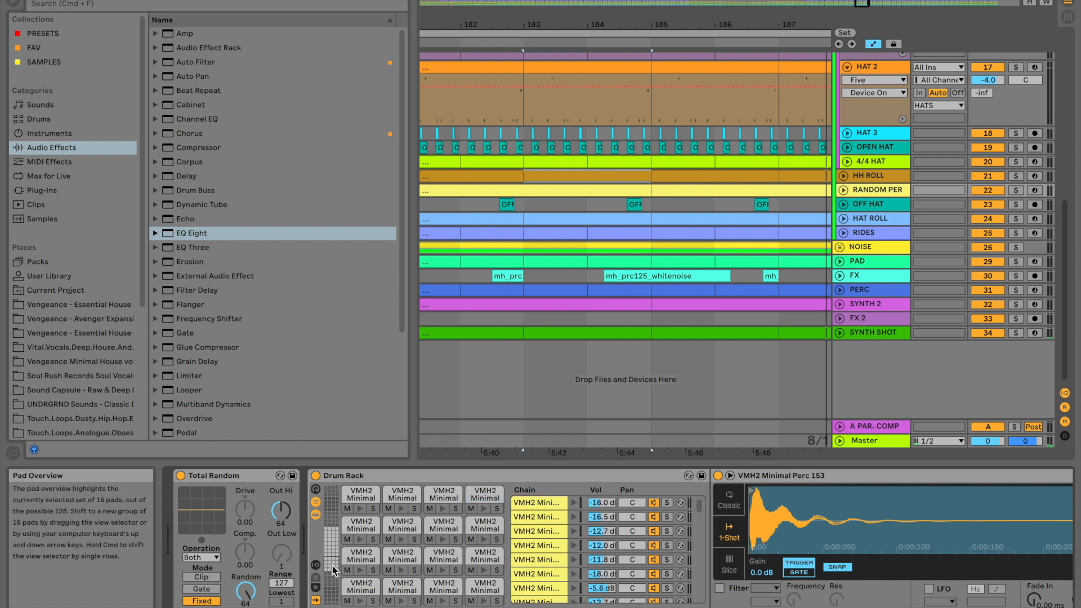
drag(331, 543, 331, 561)
scroll(558, 536, down, 5)
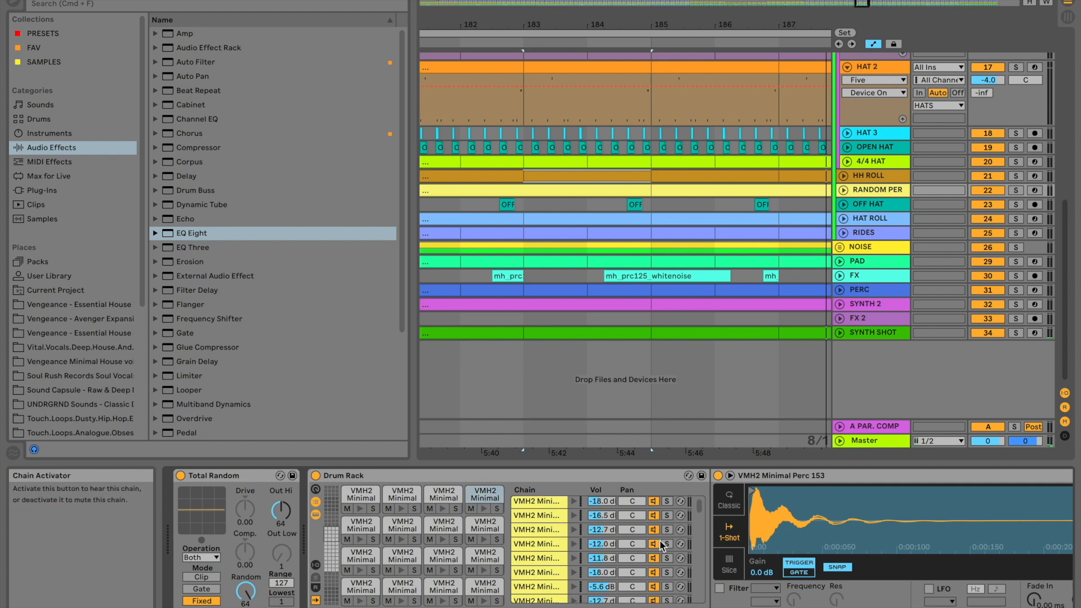
scroll(856, 537, right, 15)
- Solo the RANDOM PERC track and unfold it in the arrangement
click(855, 192)
key(s)
click(843, 191)
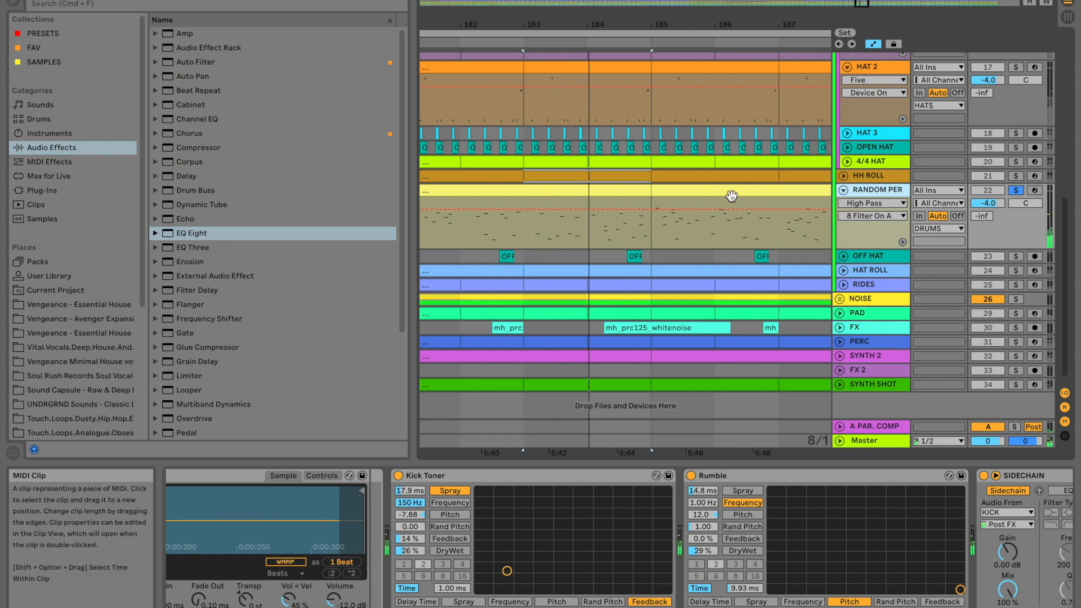
- Open the RANDOM PERC clip starting at bar 185 and examine how its notes spread across the VMH2 Minimal Perc samples
click(732, 198)
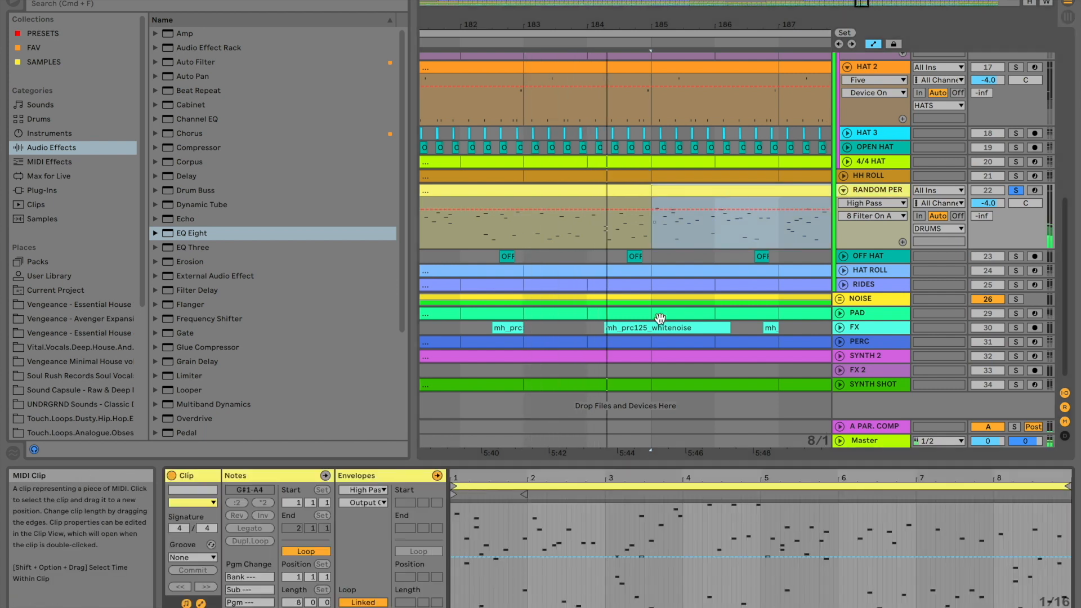
click(325, 476)
scroll(594, 562, right, 3)
scroll(725, 559, down, 3)
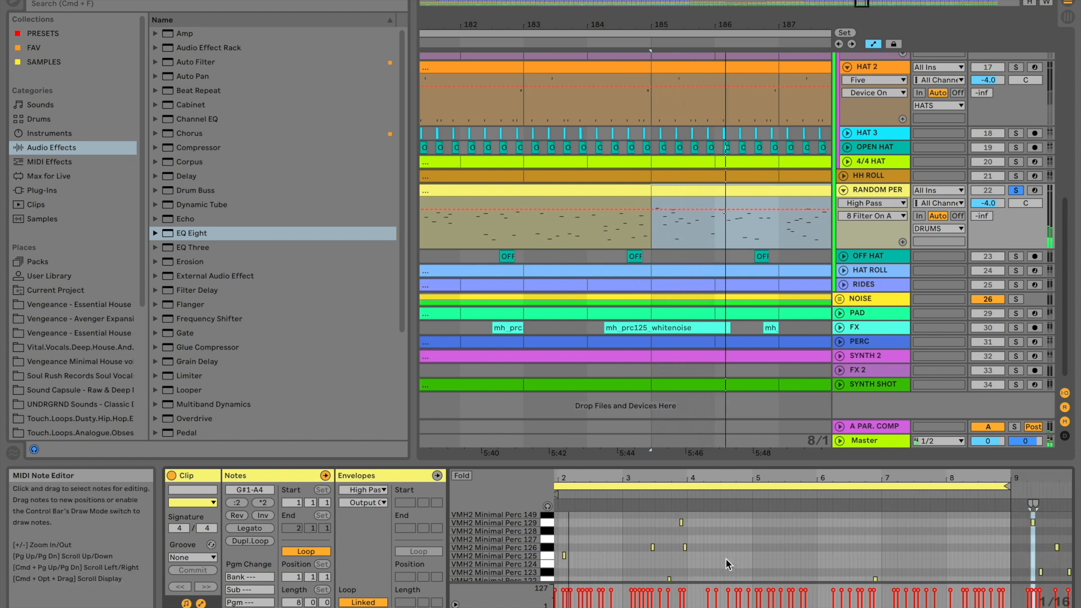
scroll(725, 559, left, 2)
scroll(725, 558, down, 4)
scroll(725, 559, left, 1)
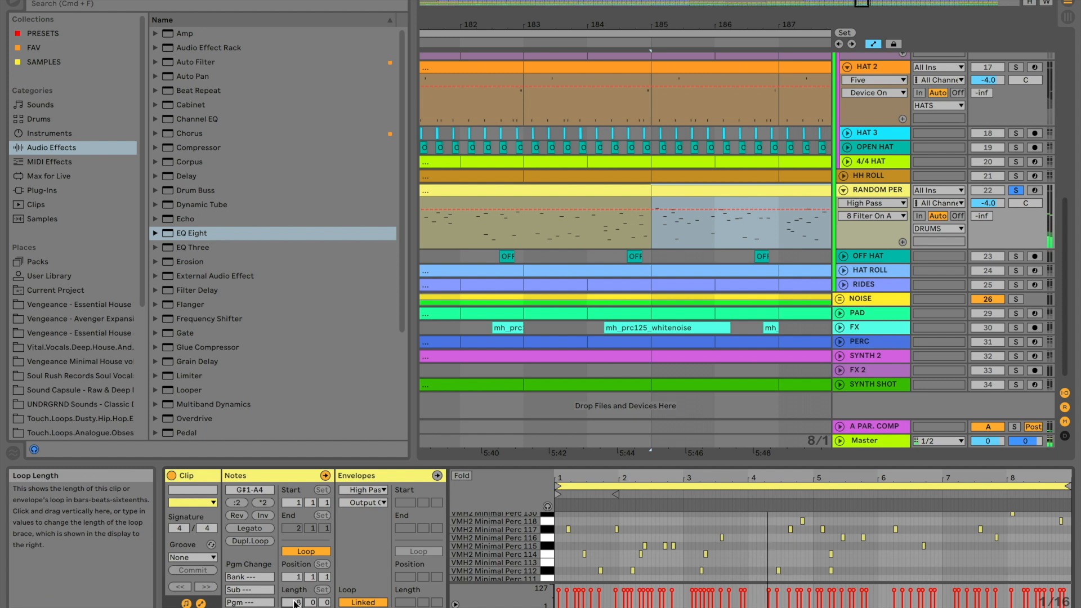
scroll(646, 532, up, 6)
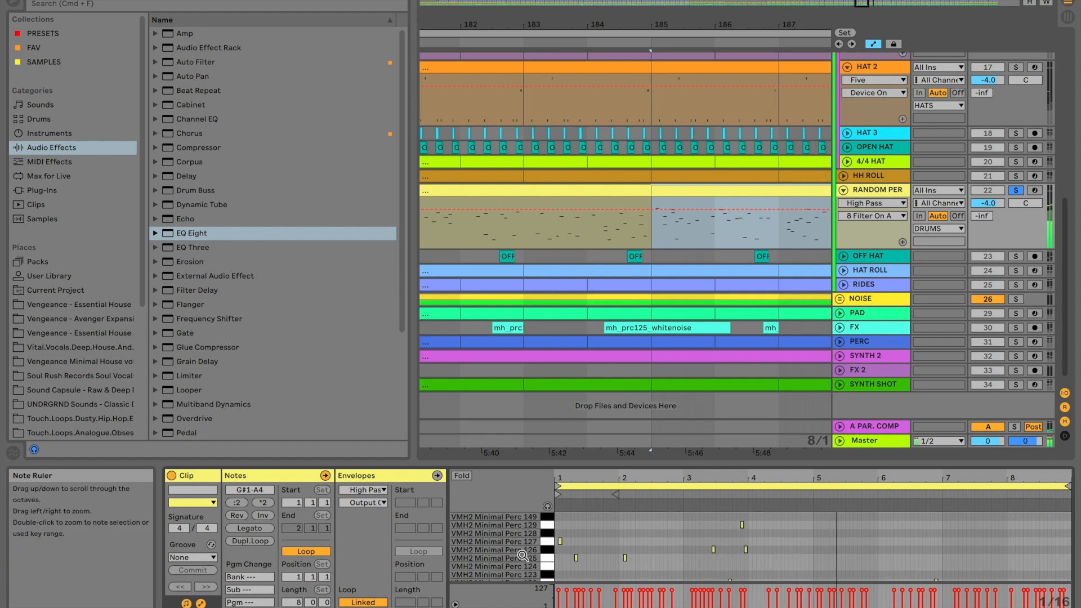
scroll(523, 556, down, 15)
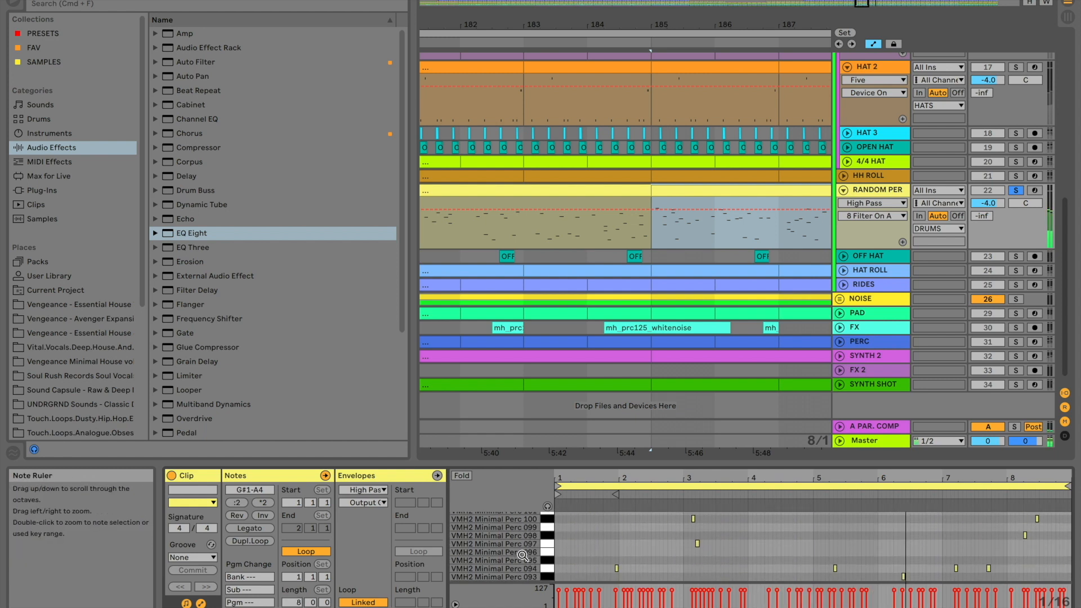
scroll(522, 556, up, 10)
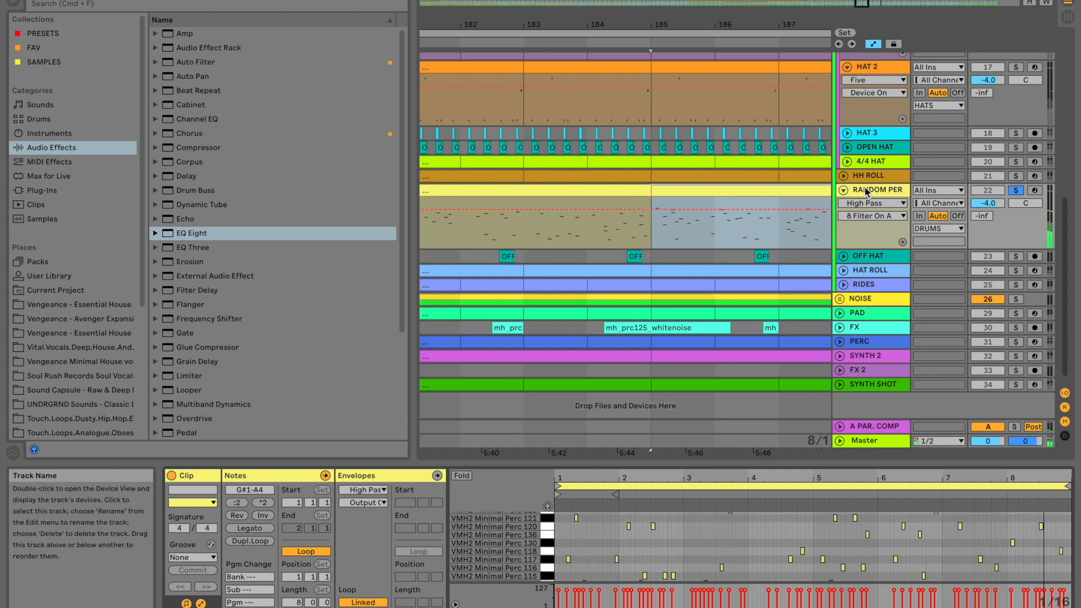
- Return to the RANDOM PERC device chain and turn off the Kick Toner and Rumble devices
key(shift+Tab)
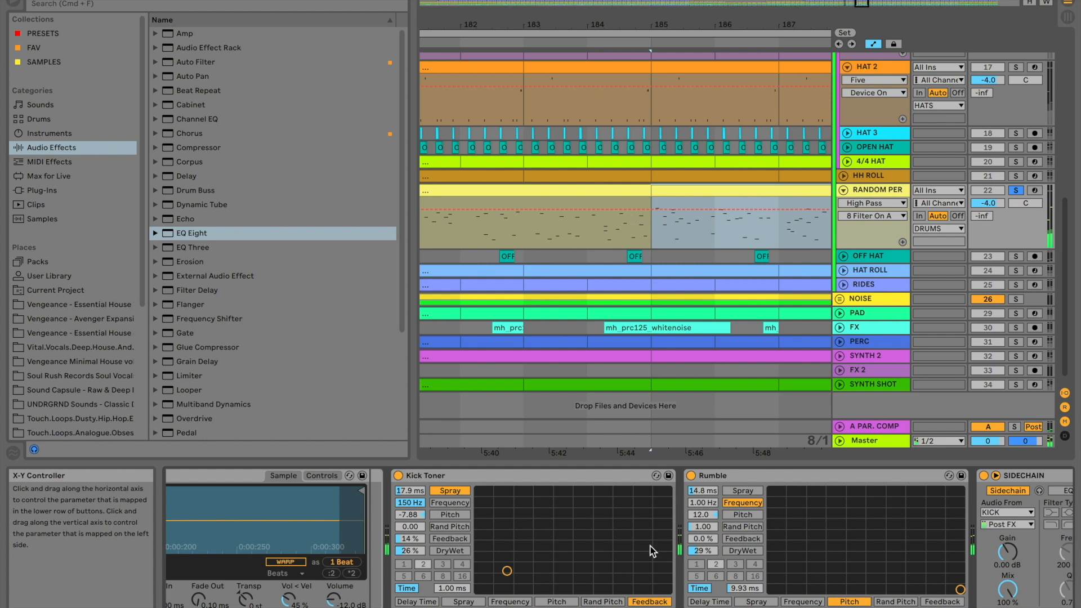
scroll(634, 556, right, 2)
click(334, 475)
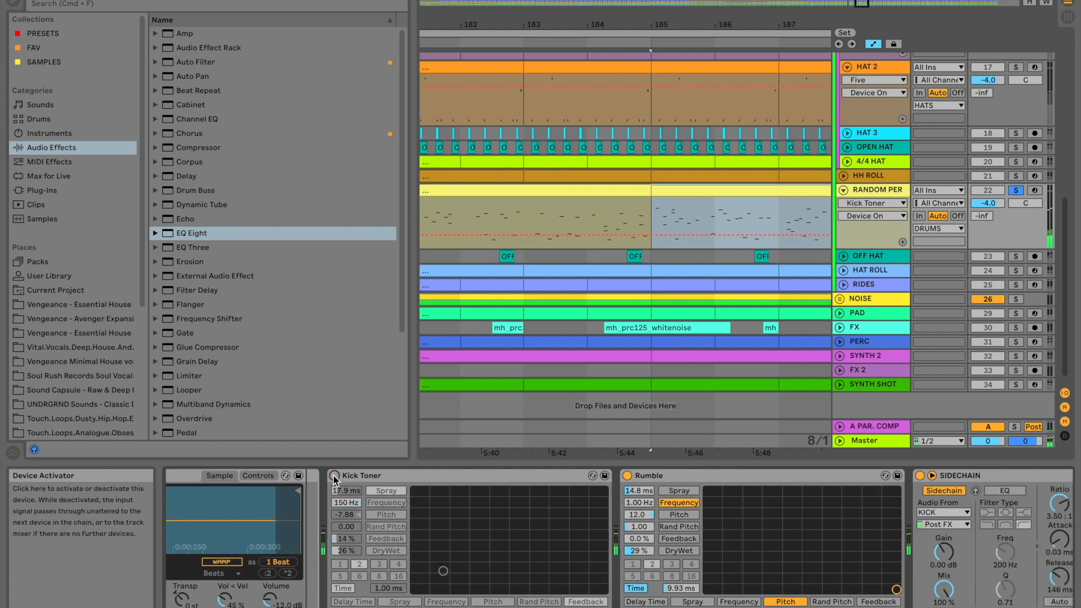
click(631, 477)
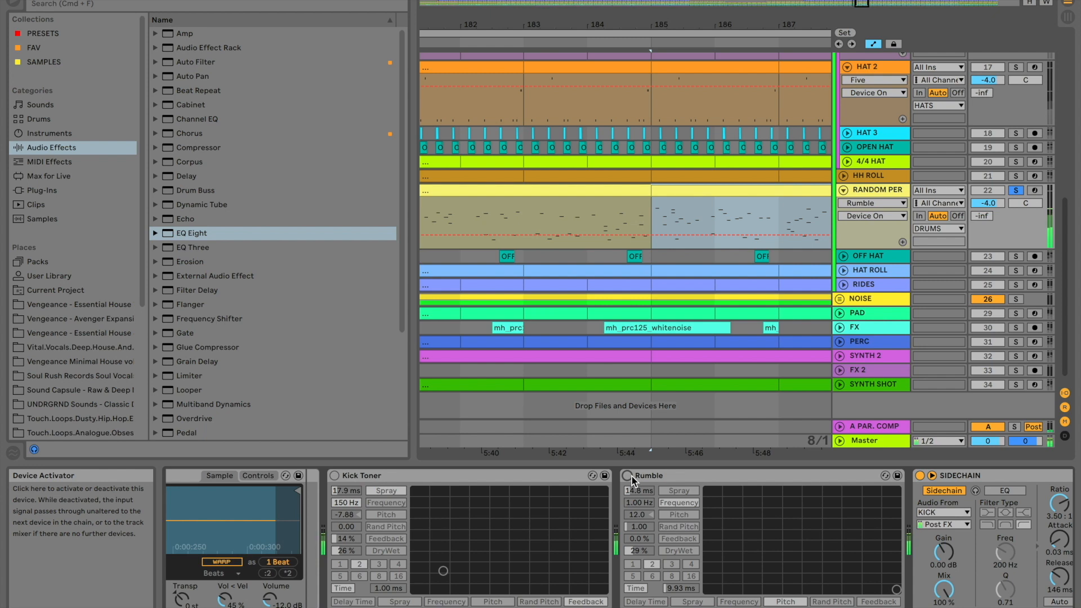
- Turn the Rumble and Kick Toner devices back on and check the SIDECHAIN compressor's audio source options
click(631, 476)
click(335, 475)
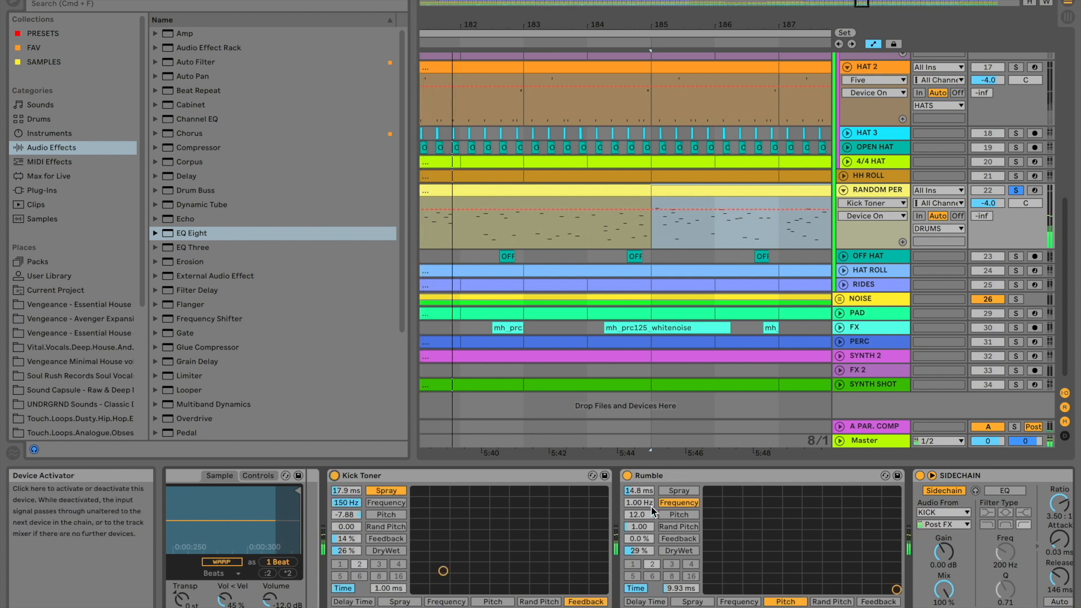
scroll(650, 505, right, 10)
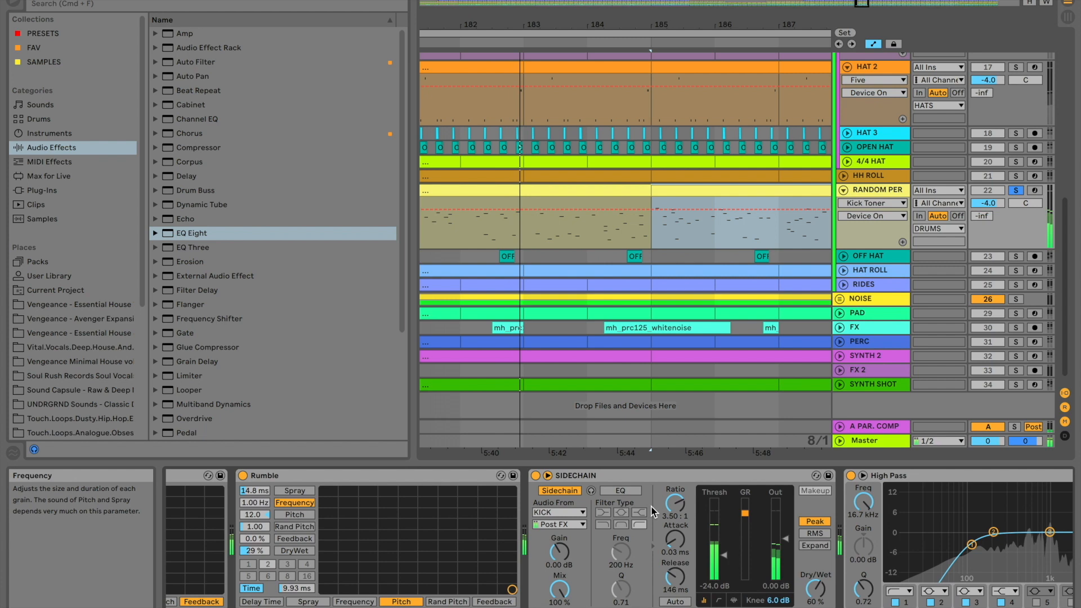
click(631, 475)
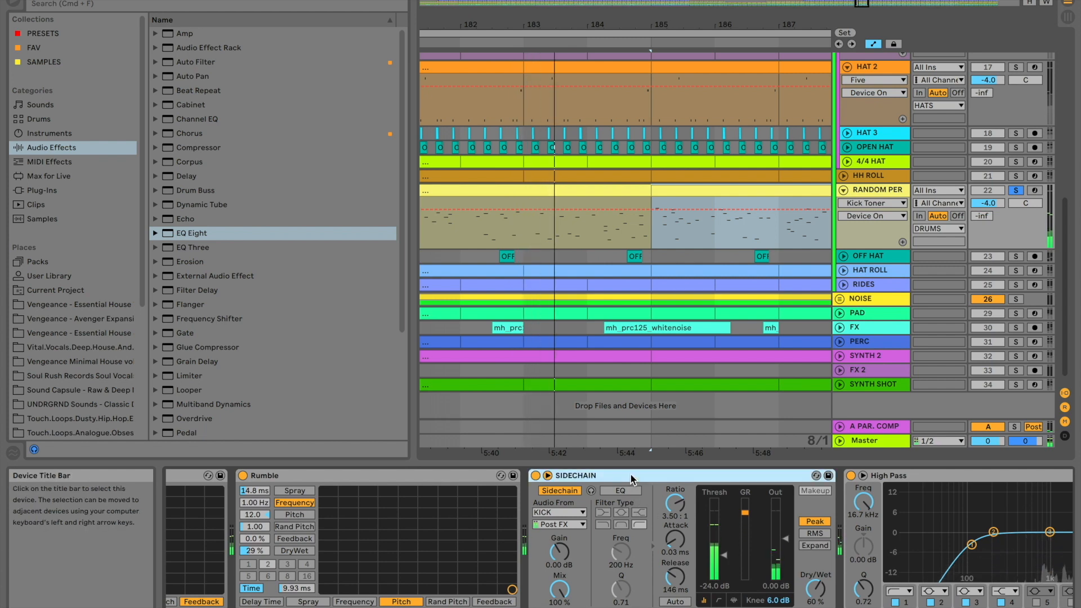
click(581, 515)
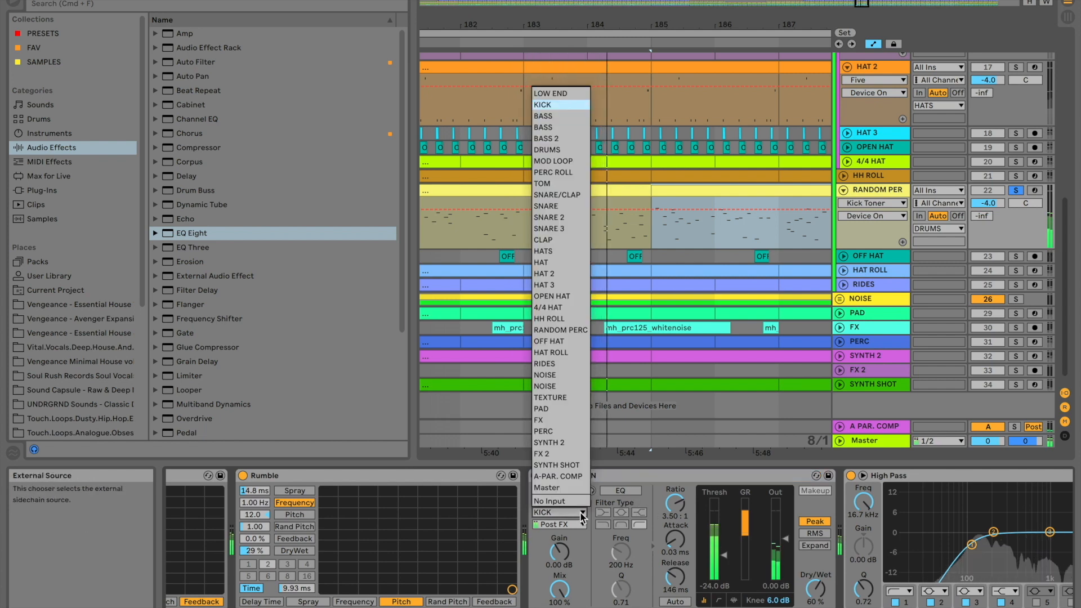
click(681, 477)
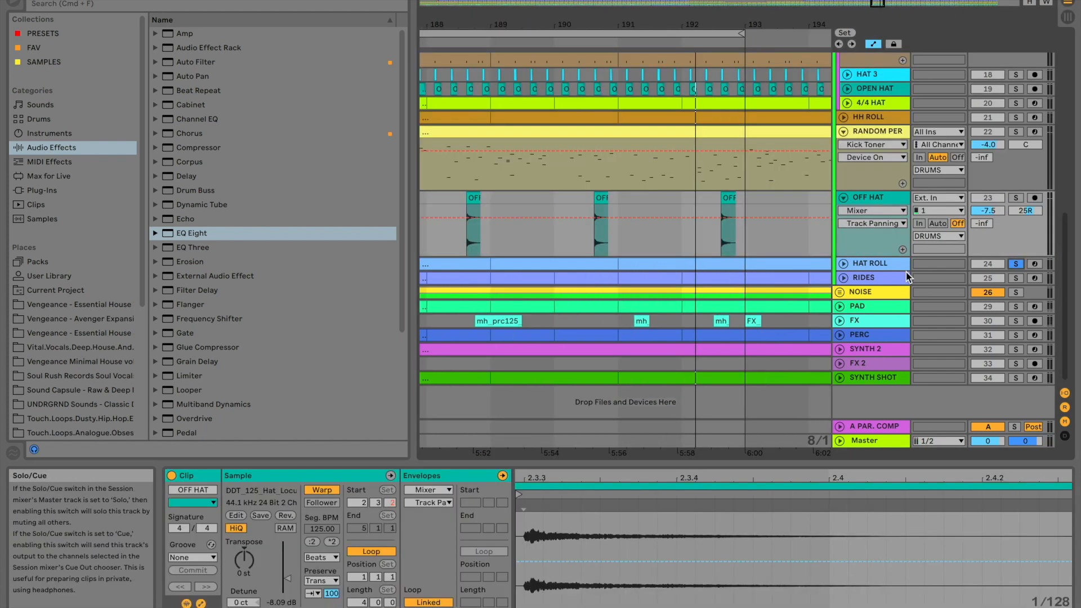
- Unfold the HAT ROLL track and look along its note pattern in the arrangement around bars 187 to 194
click(869, 264)
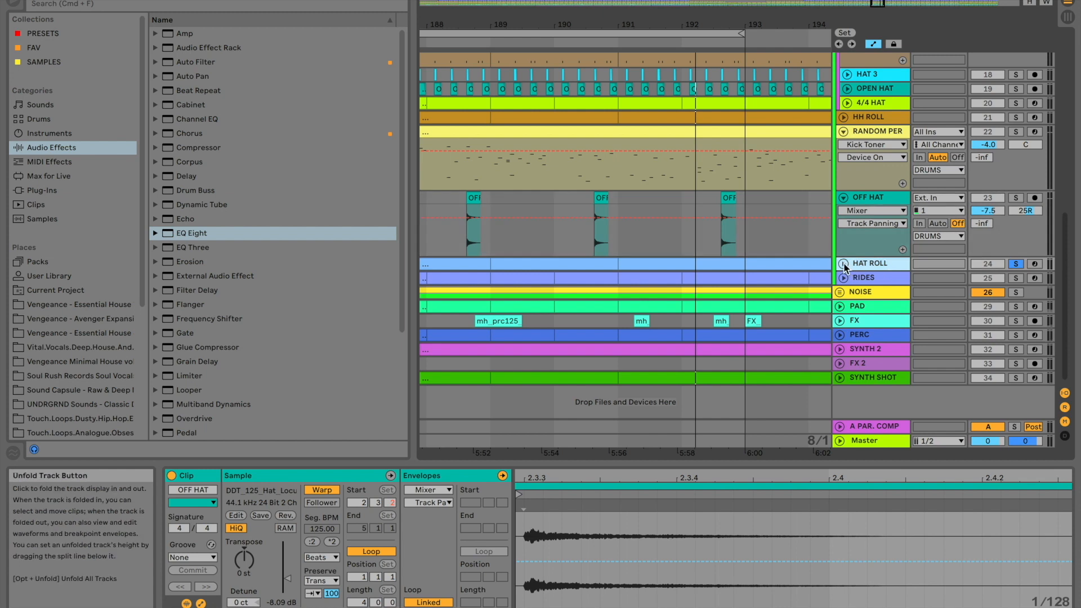
click(843, 263)
scroll(587, 247, left, 10)
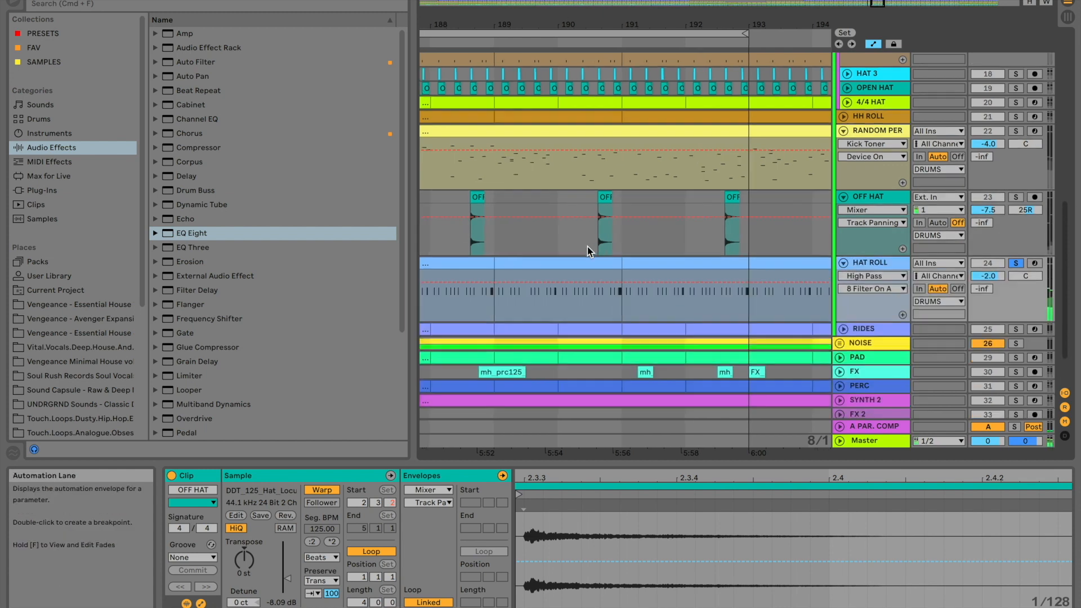
scroll(587, 246, down, 1)
scroll(587, 247, right, 3)
scroll(587, 247, down, 1)
scroll(586, 246, right, 5)
scroll(587, 246, right, 3)
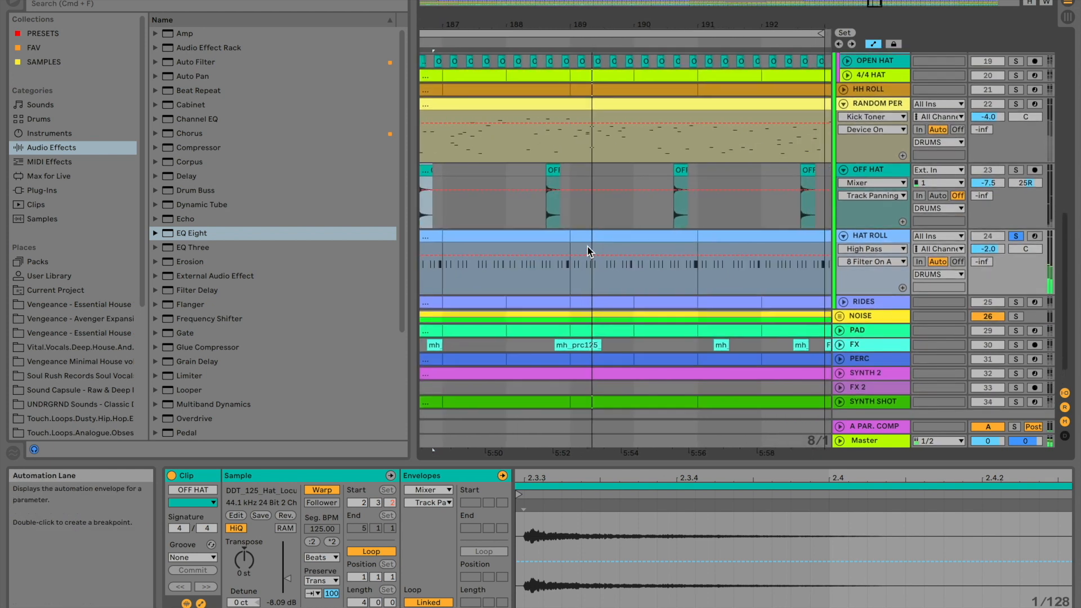
scroll(587, 246, up, 1)
scroll(587, 247, down, 1)
scroll(586, 246, right, 1)
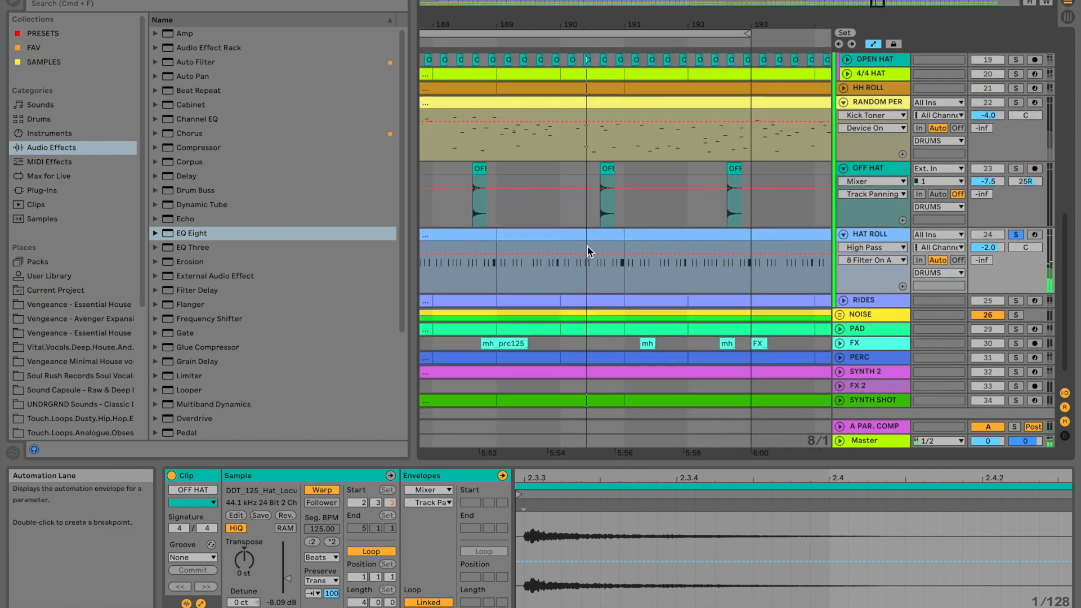
- Open the HAT ROLL clip starting at bar 191 and show its notes in the MIDI note editor
click(707, 234)
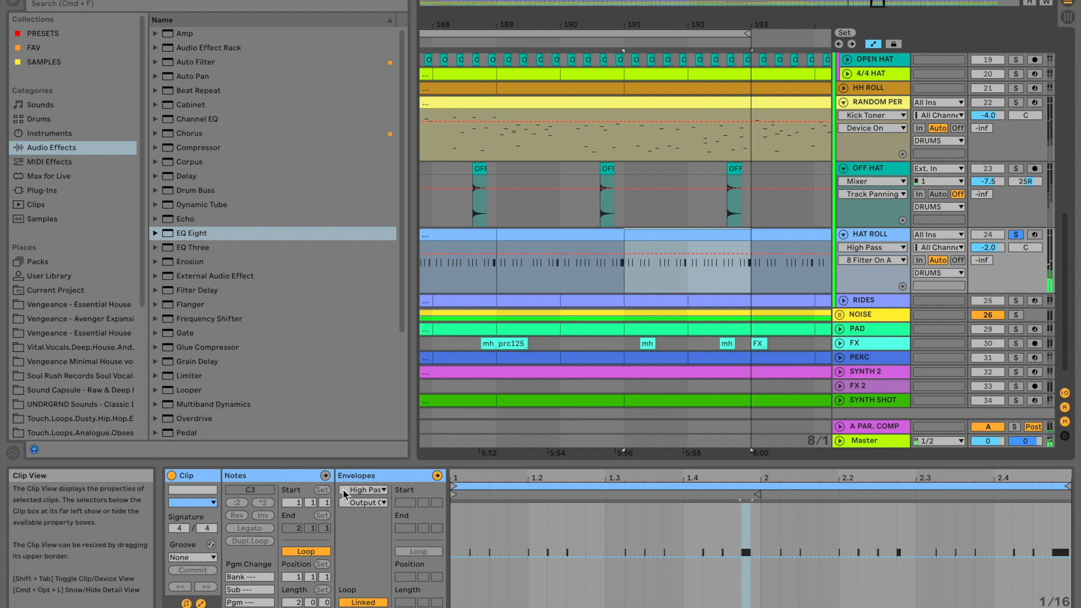
click(325, 476)
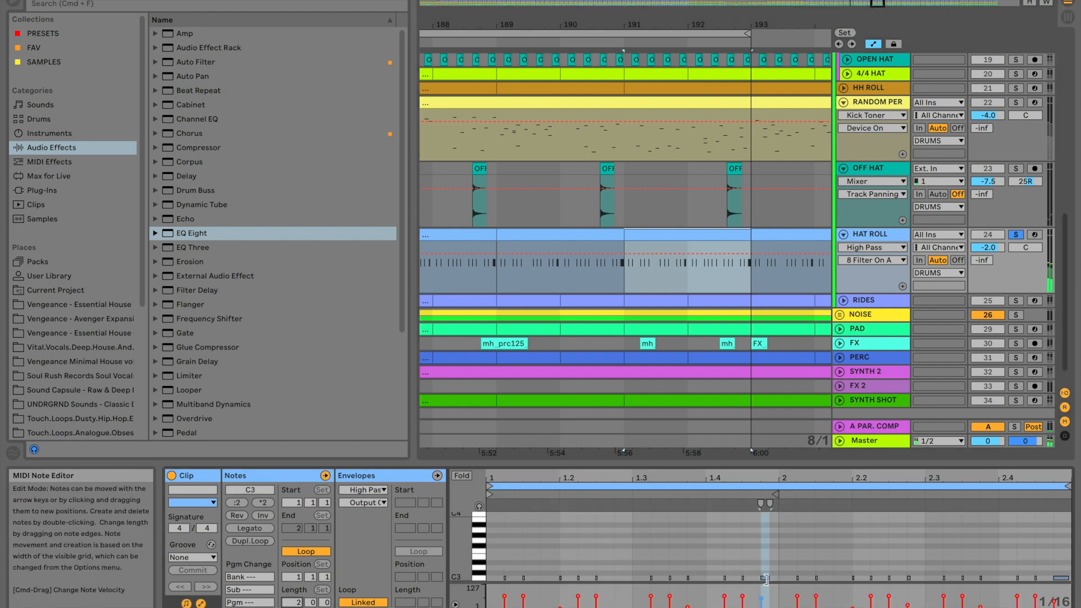
- Show the HAT ROLL device chain, compare the sound with Auto Filter off and on, and inspect WIDENER
key(shift+Tab)
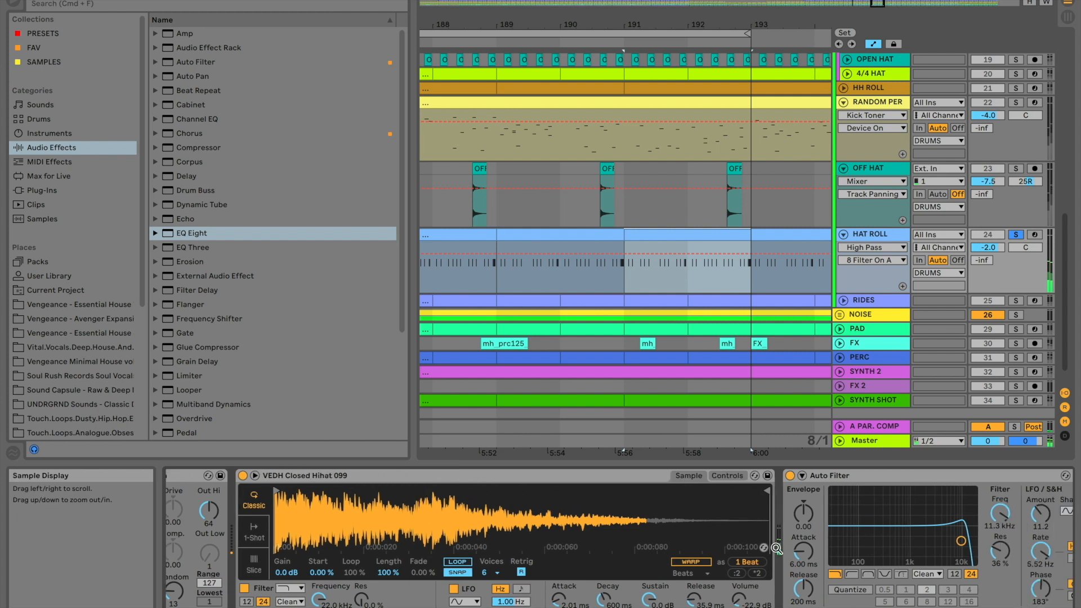
click(513, 475)
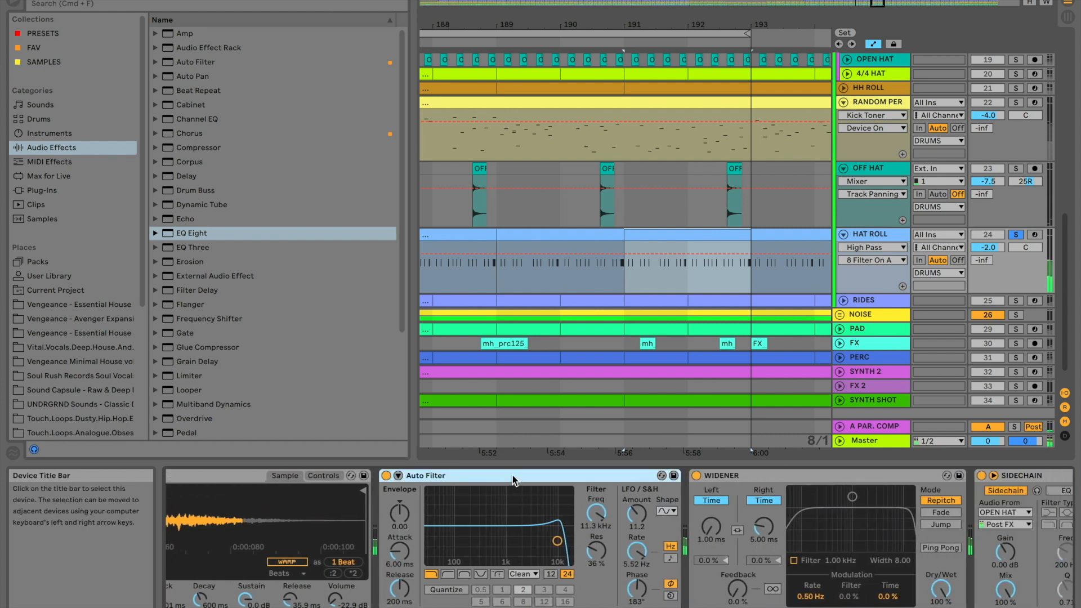
click(386, 475)
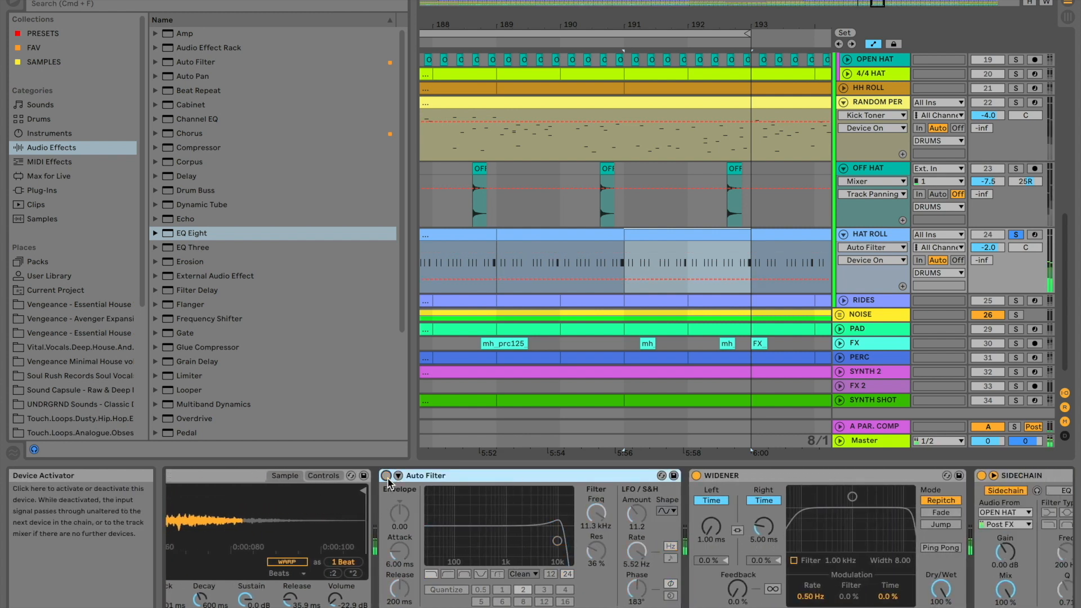
click(386, 475)
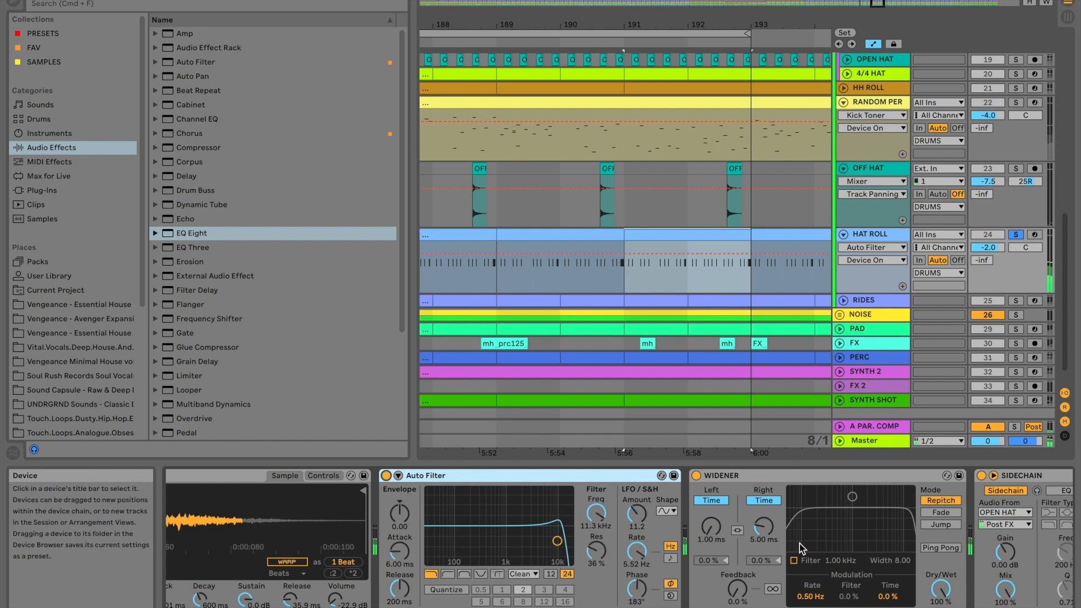
click(774, 479)
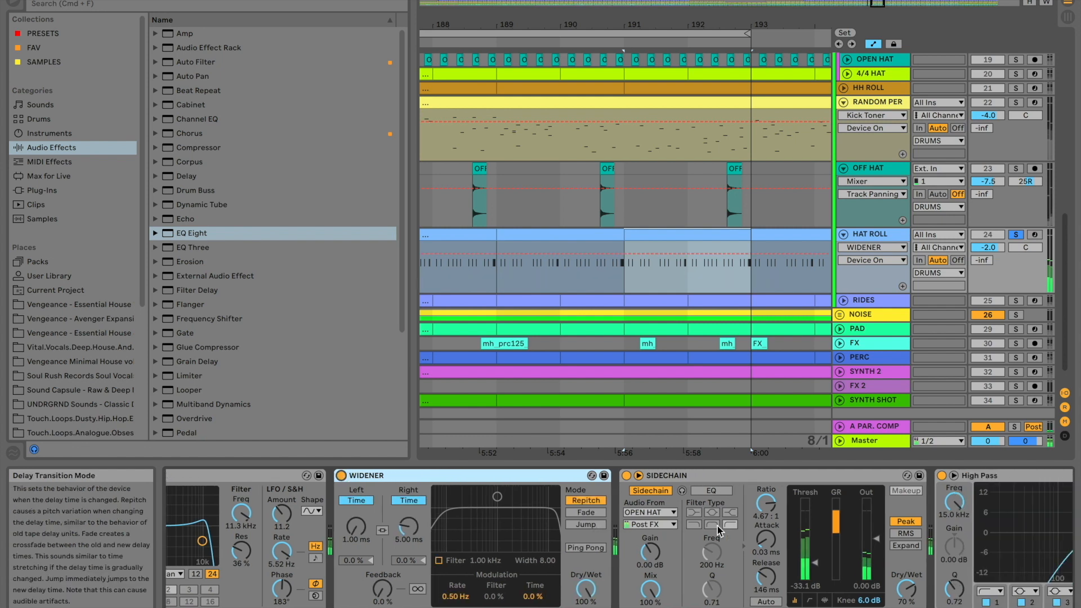
- Solo the RIDES track and look through its device chain from the VEDH2 Ride 003 sample to WIDENER
click(867, 304)
click(860, 302)
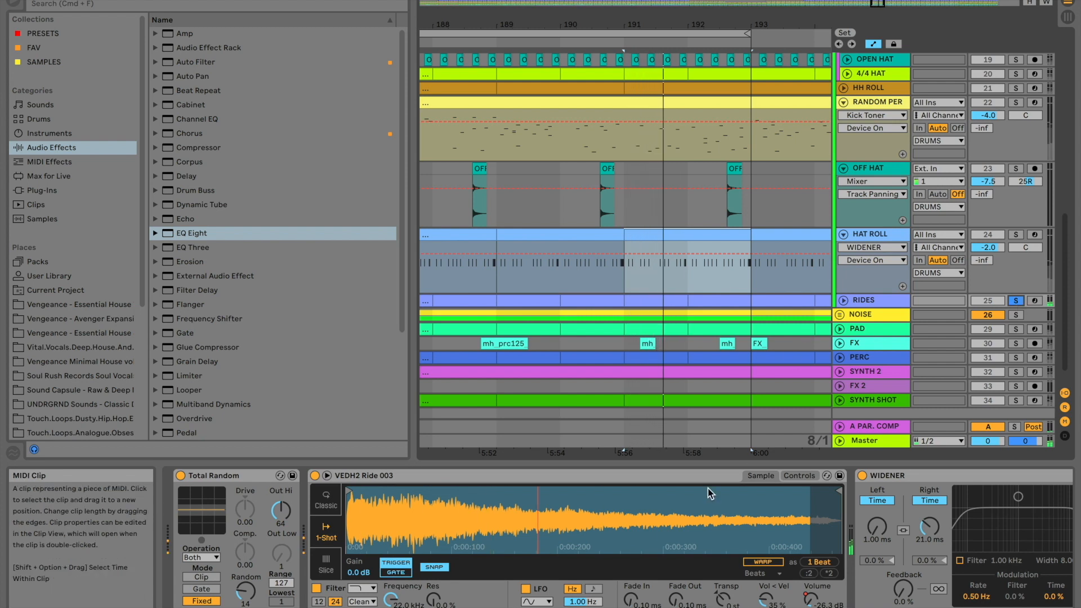
scroll(667, 533, right, 1)
scroll(666, 532, left, 1)
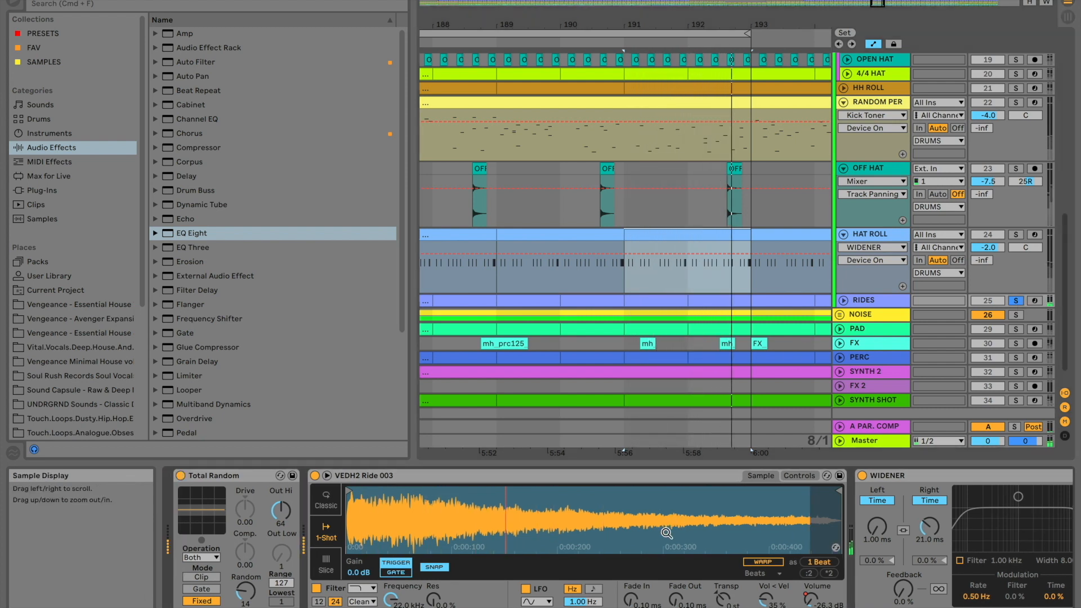
scroll(660, 541, right, 6)
scroll(672, 527, left, 2)
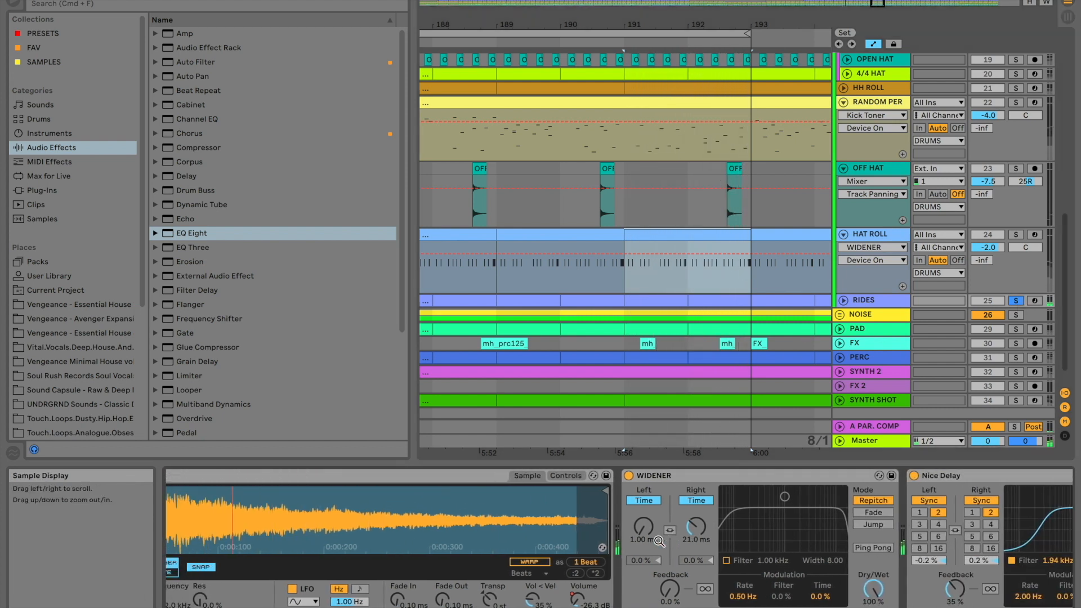
- Compare the RIDES sound with WIDENER and Nice Delay each switched off and back on, and view the remaining devices
click(659, 477)
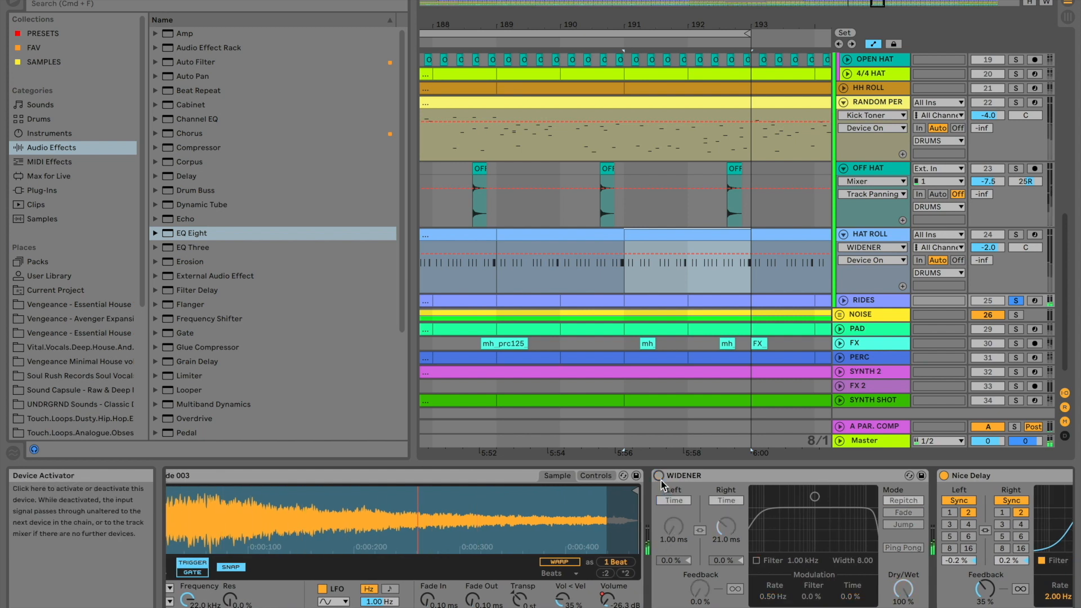
scroll(805, 502, right, 6)
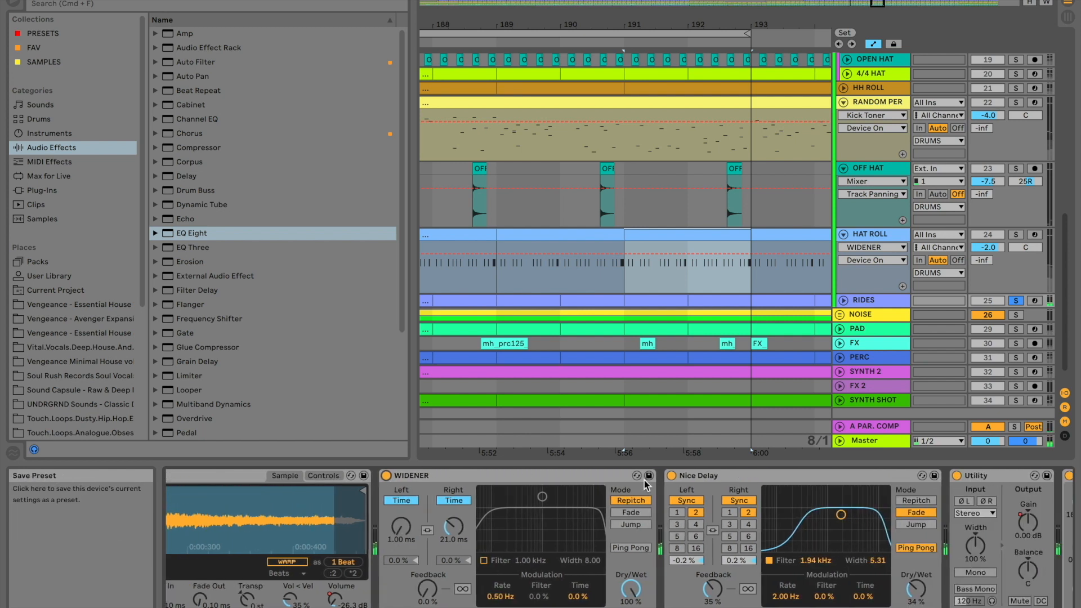
click(671, 476)
click(671, 477)
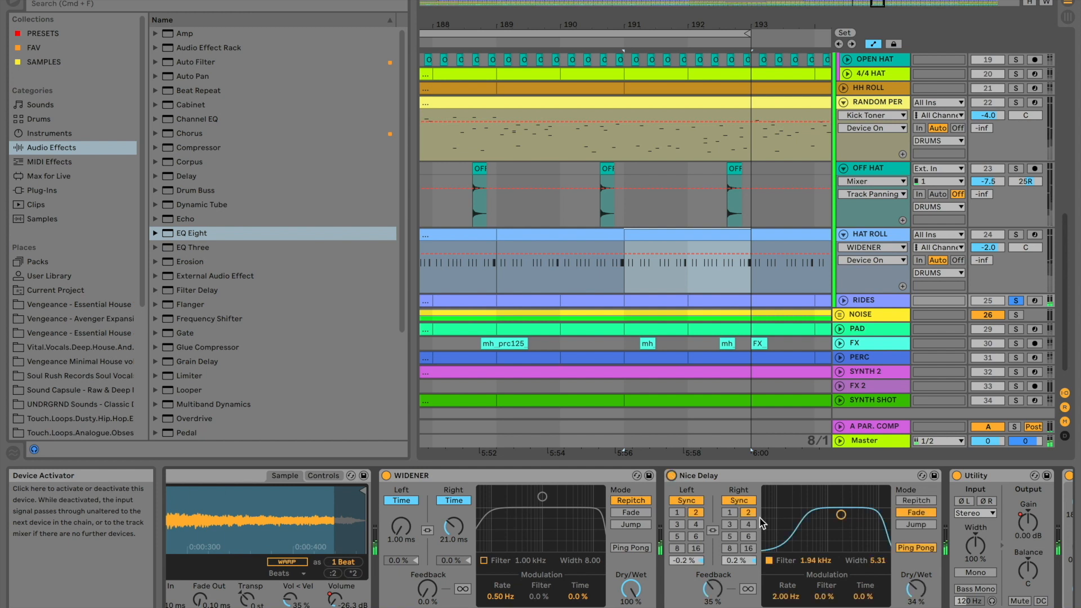
scroll(782, 525, right, 8)
scroll(782, 525, right, 1)
click(782, 545)
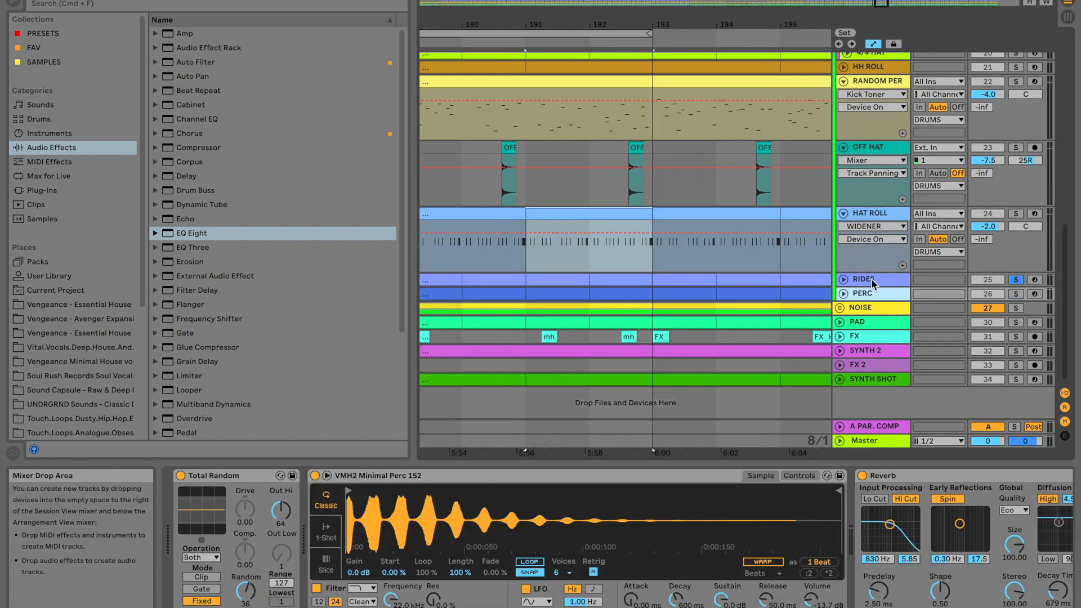
- Solo the PERC track in place of RIDES and play it back
click(867, 279)
click(867, 293)
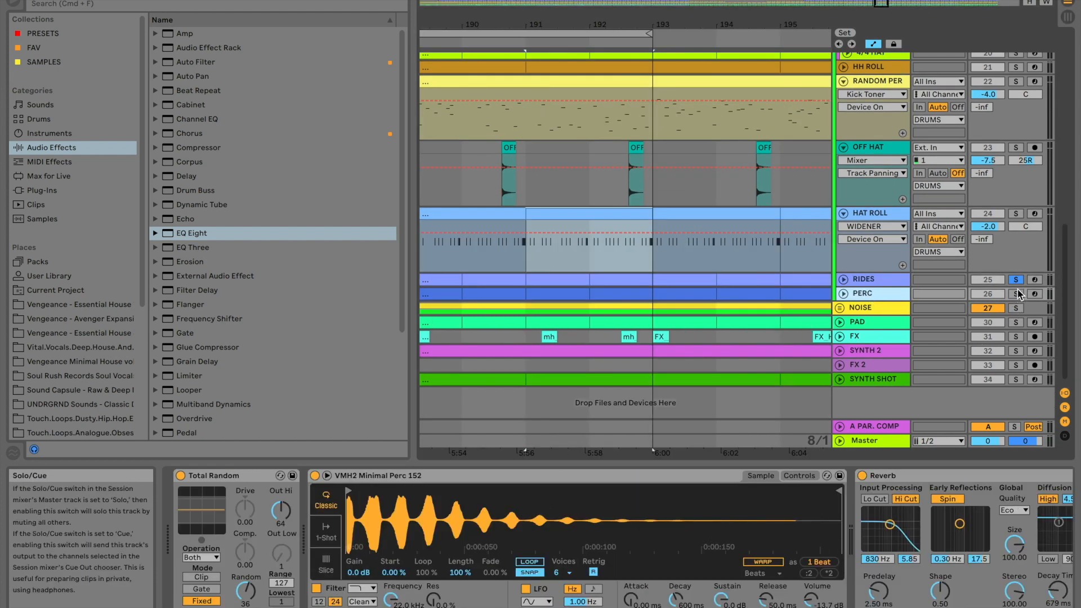
key(space)
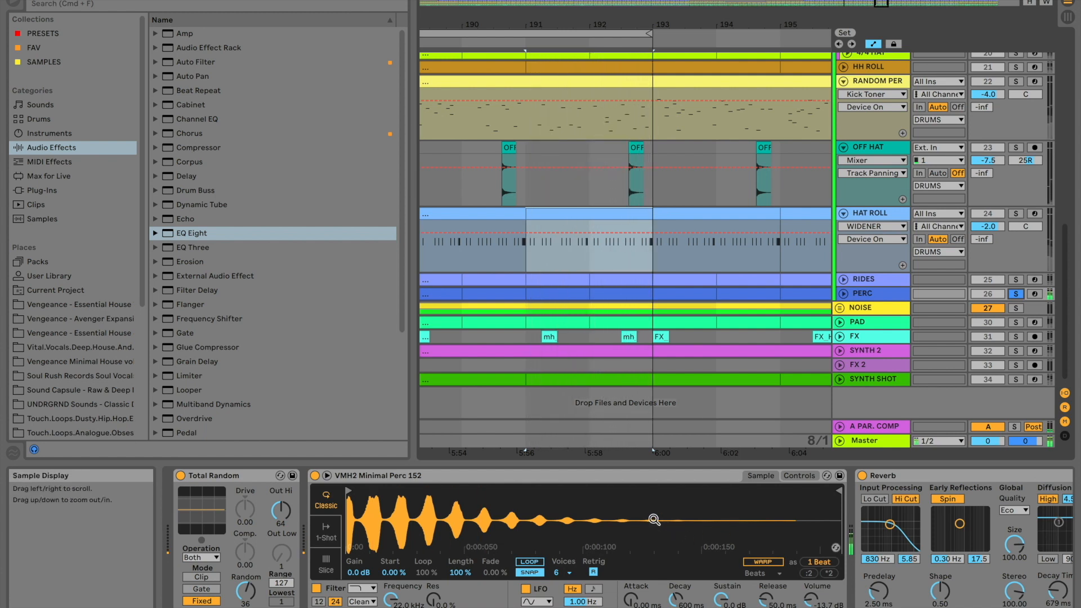
- Look through the PERC device chain from the VMH2 Minimal Perc 152 sample through Reverb, Vinyl Distortion and Slow Pan to Minor Third Down
scroll(654, 519, right, 3)
scroll(653, 519, right, 10)
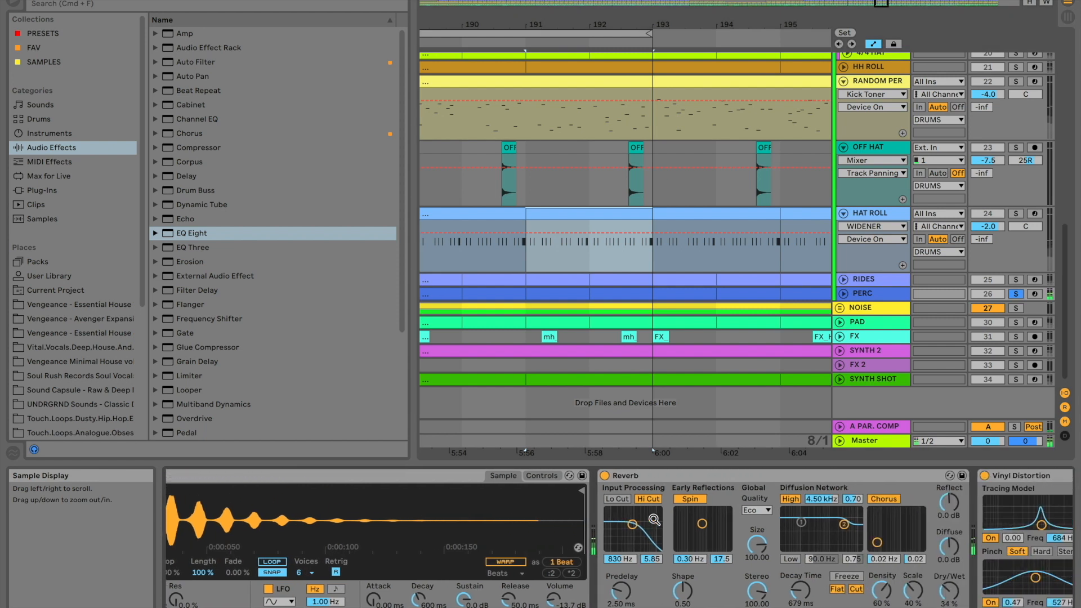
scroll(653, 519, right, 7)
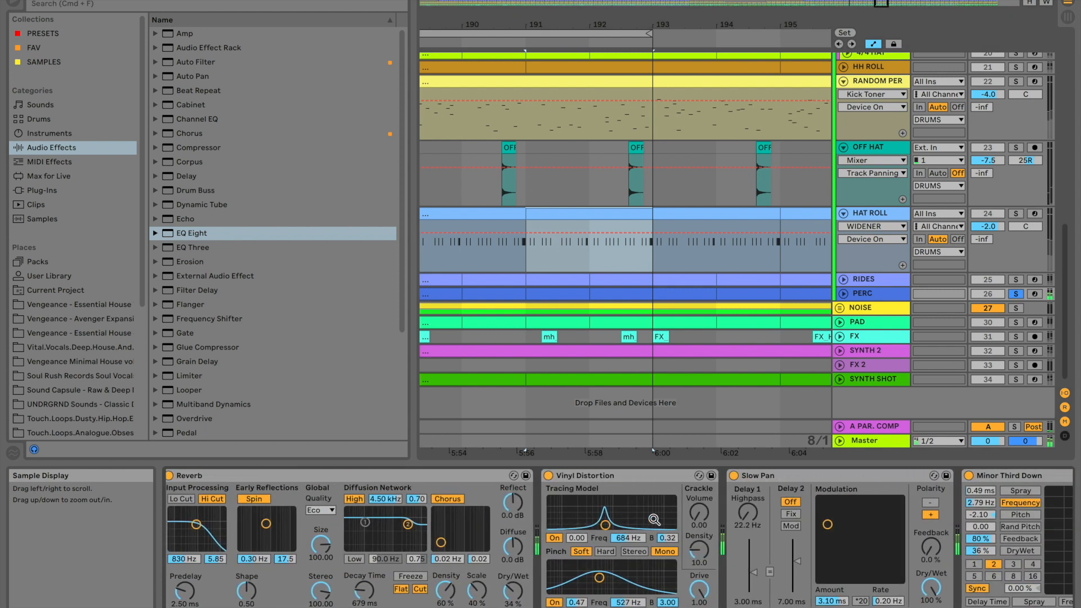
scroll(653, 519, right, 5)
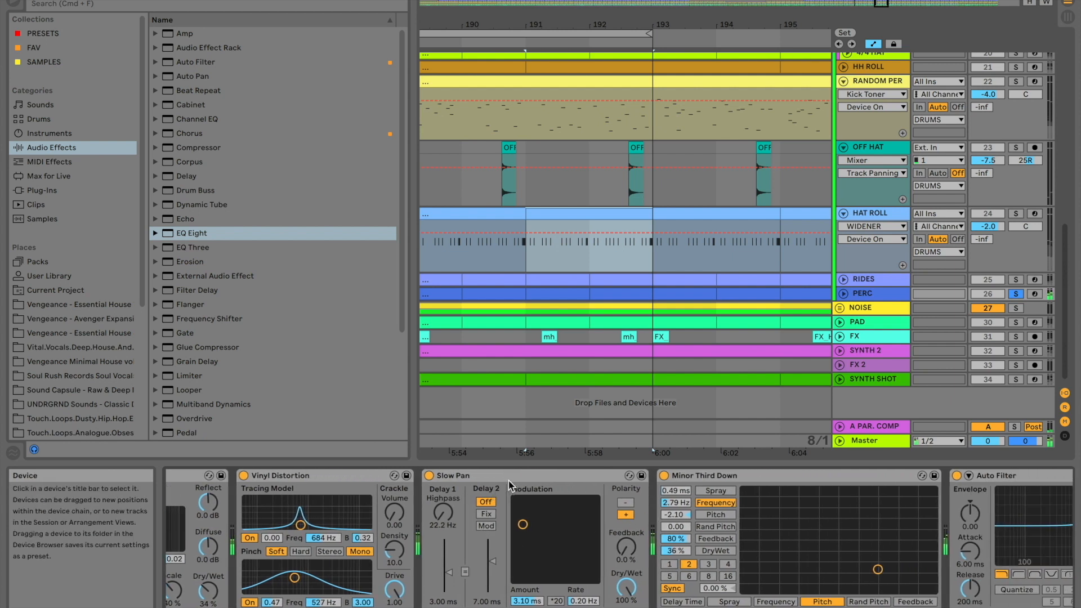
scroll(600, 491, right, 3)
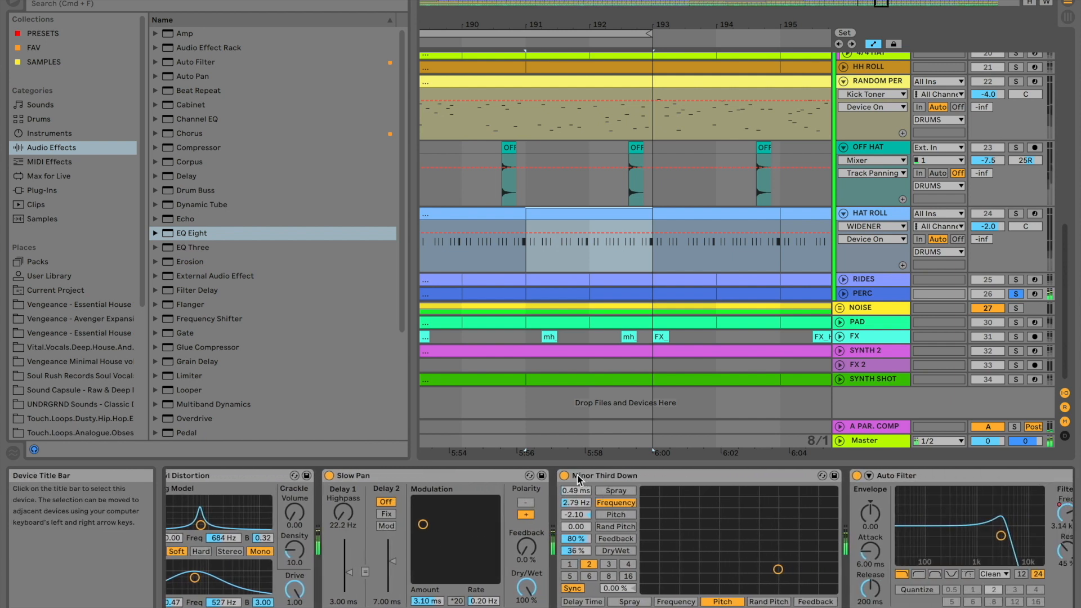
- Compare the PERC sound with the Minor Third Down and Auto Filter devices each switched off and back on
click(564, 475)
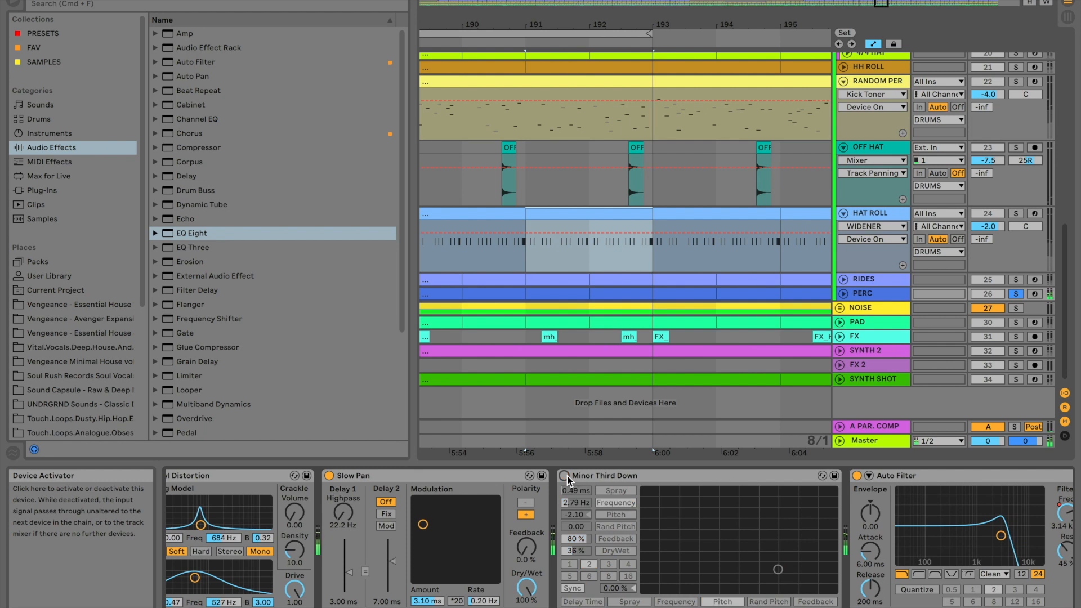
click(564, 475)
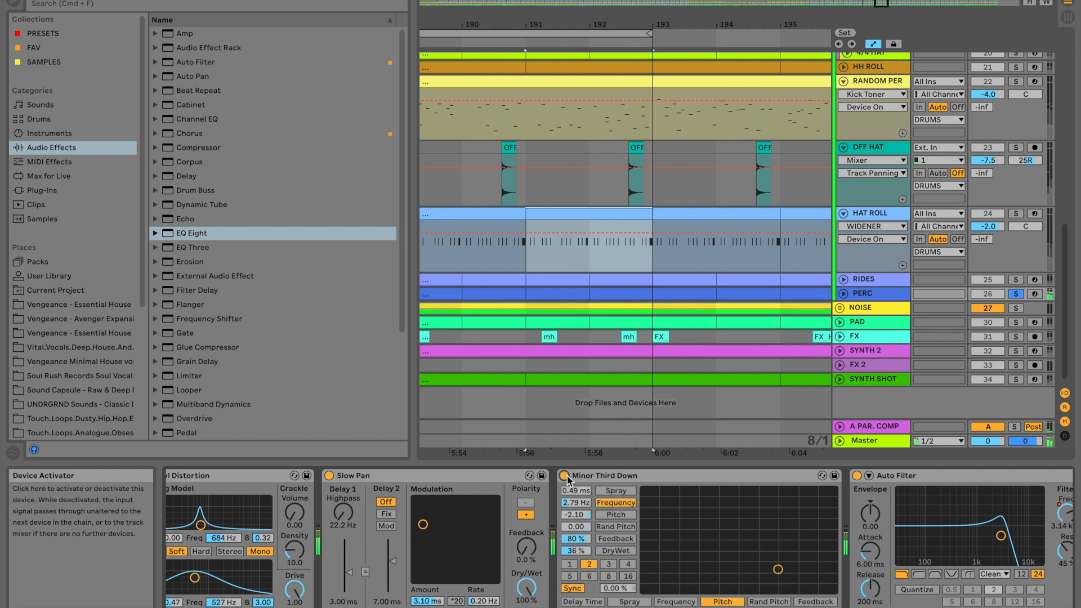
scroll(803, 551, right, 5)
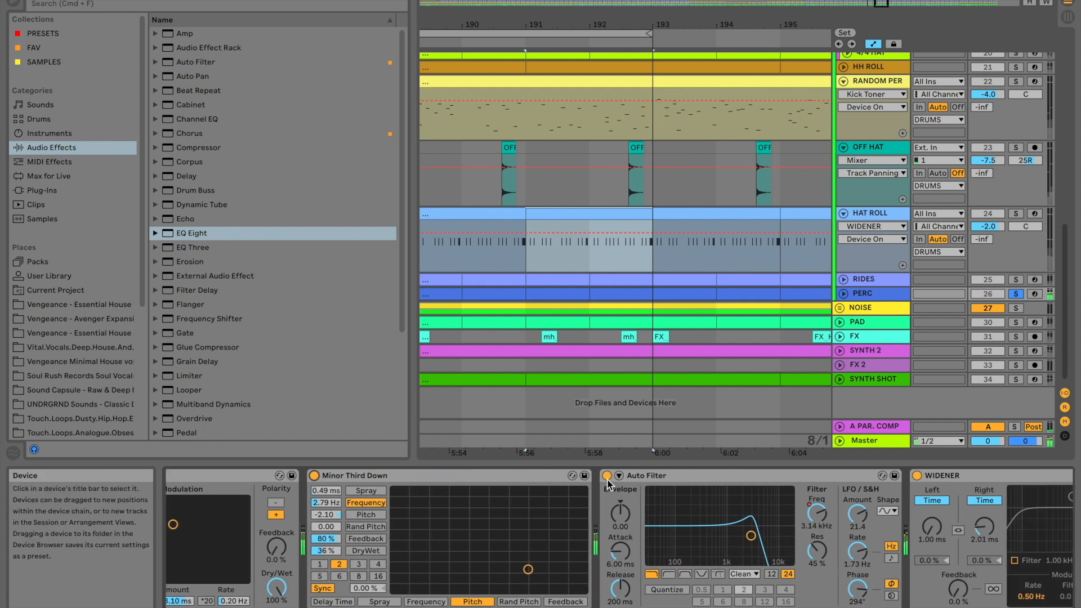
click(607, 478)
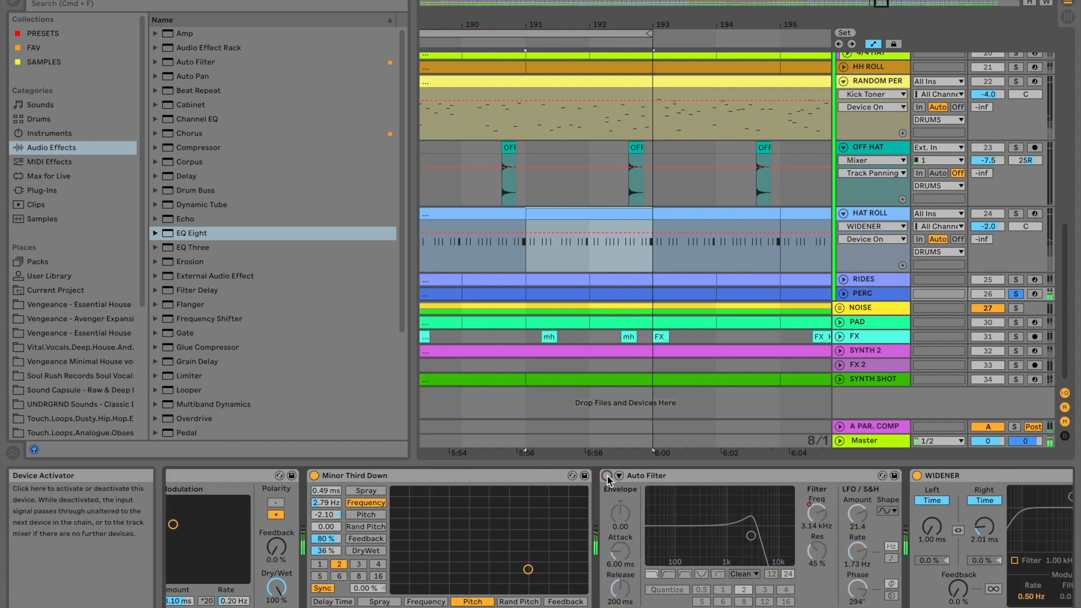
- Turn off the WIDENER device in the PERC track's chain
scroll(735, 530, right, 6)
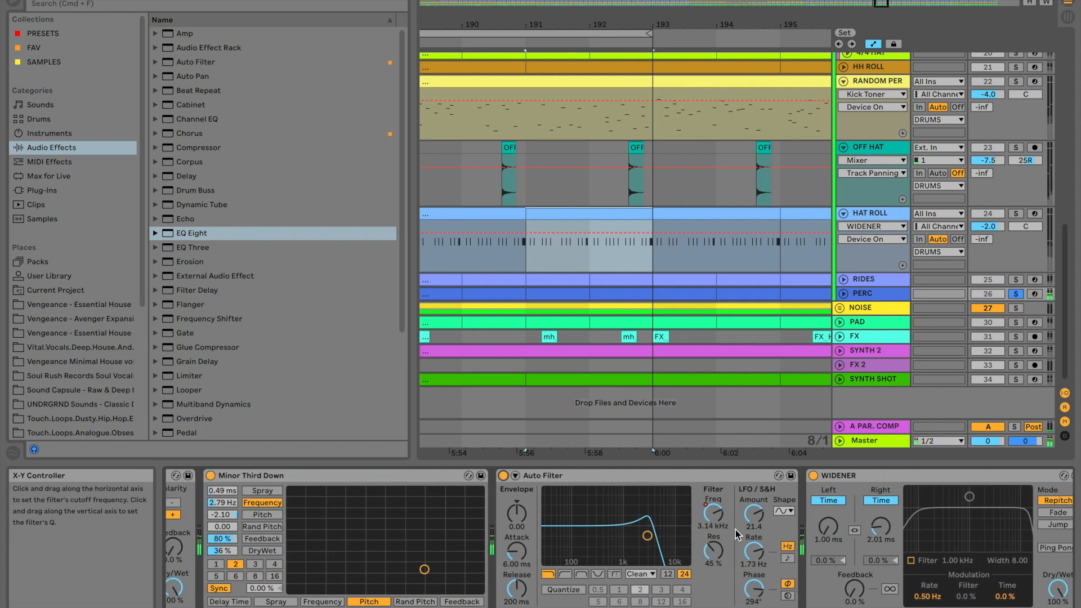
scroll(735, 529, right, 2)
click(563, 476)
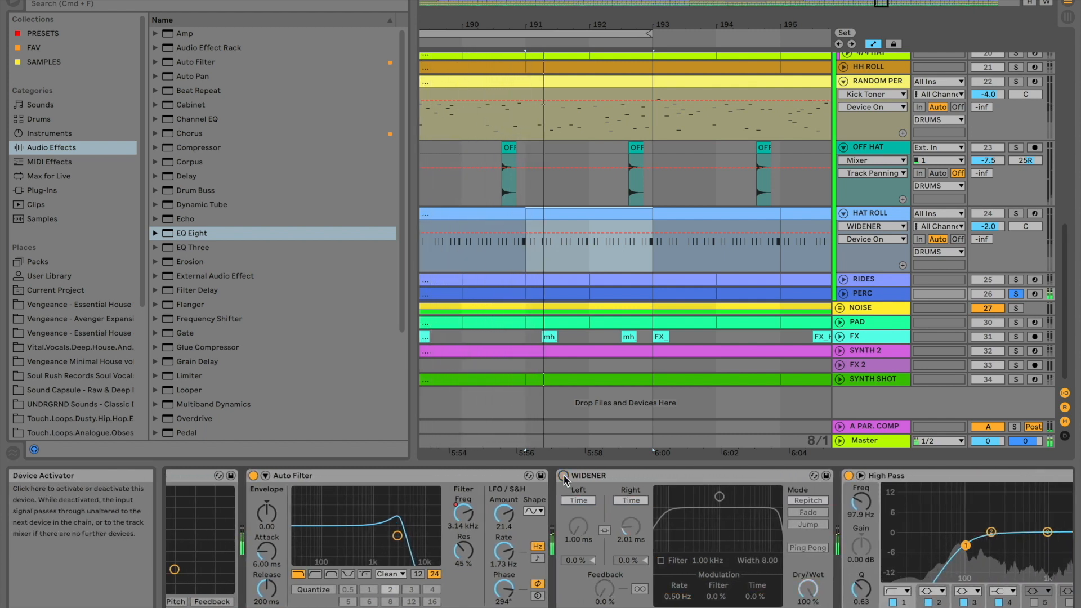
- Turn the WIDENER device back on and select the High Pass EQ after it in the PERC chain
click(563, 476)
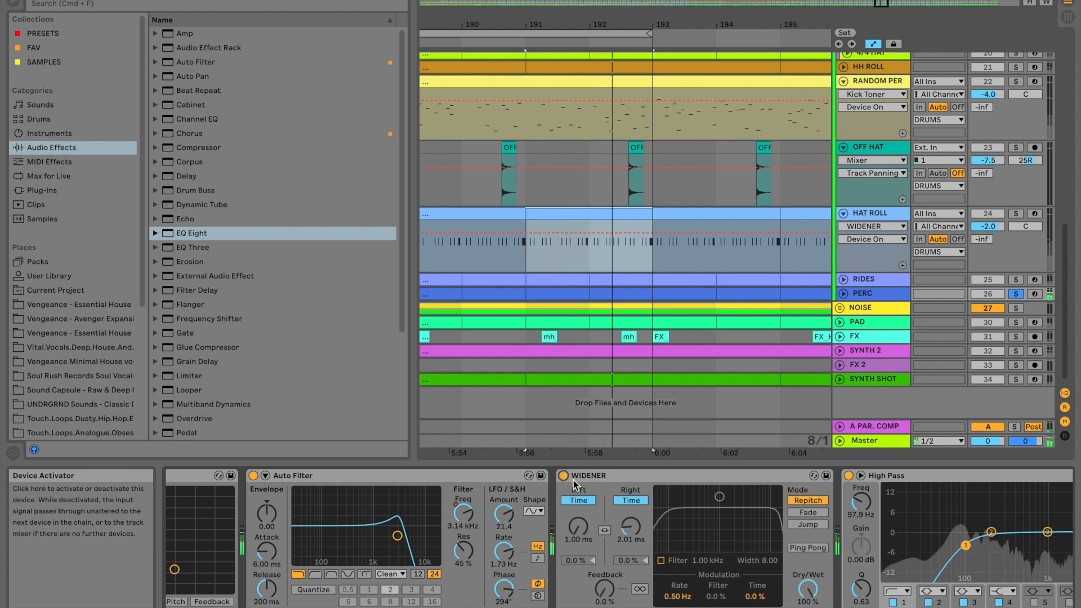
scroll(619, 506, right, 6)
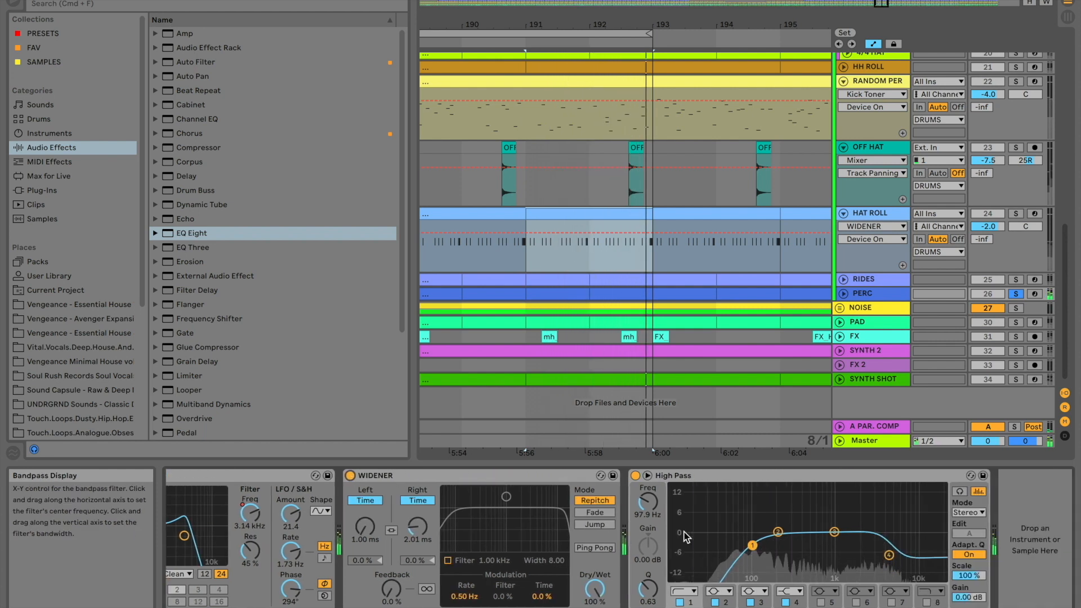
click(728, 478)
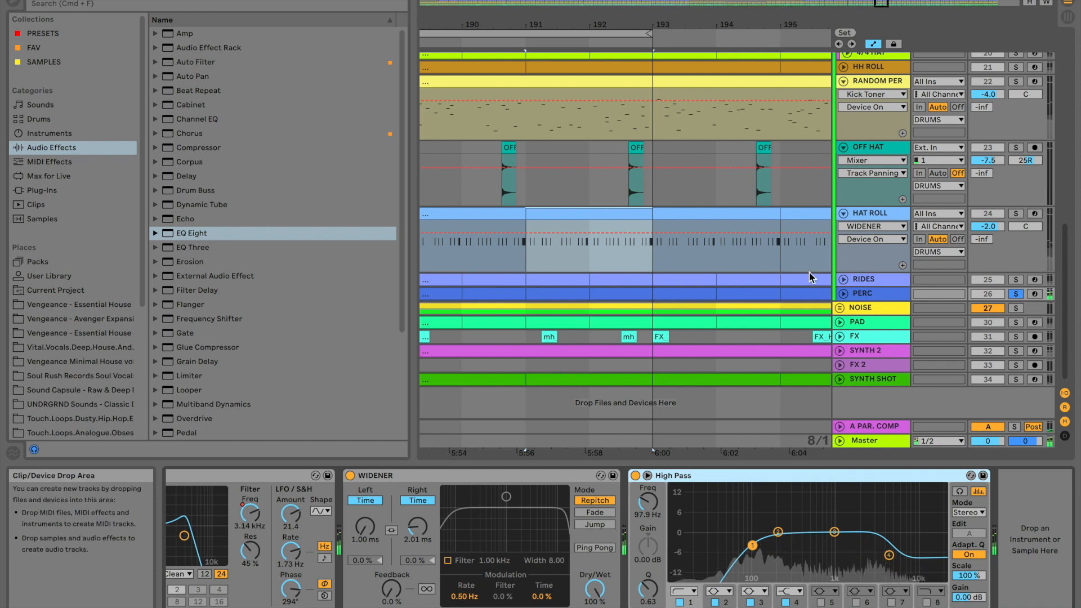
- Play the soloed PAD track from bar 65 and unfold it to show its automation lane and device chain
scroll(646, 227, left, 3)
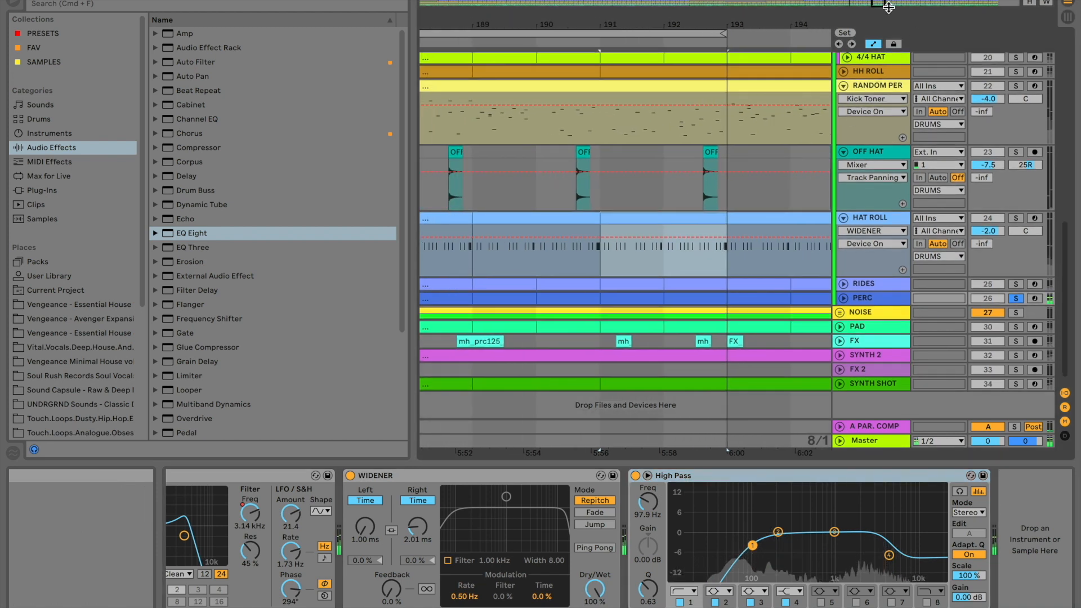
drag(879, 4, 879, 0)
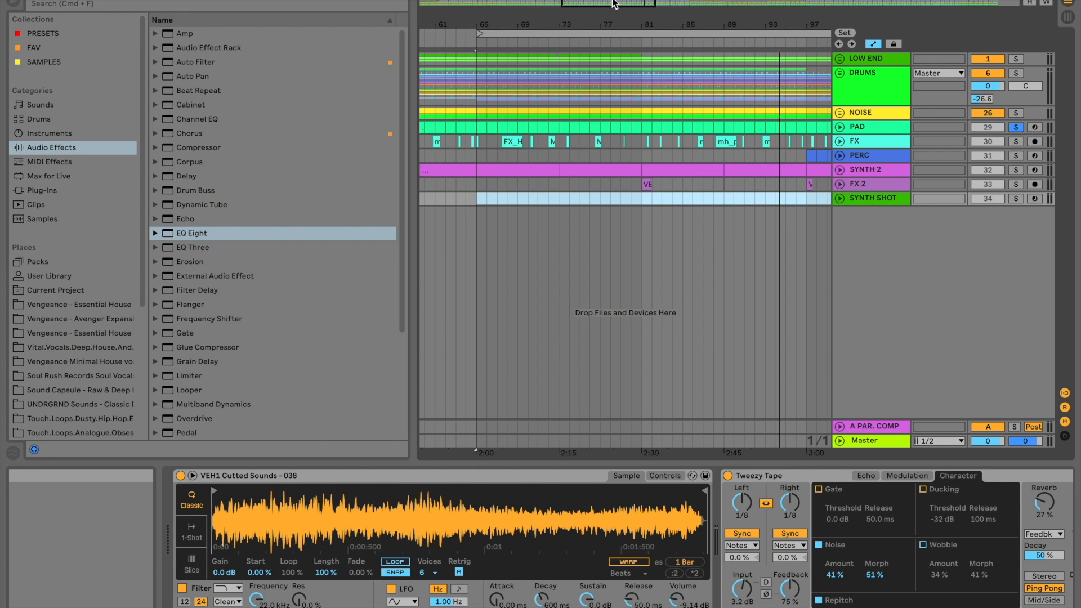
double_click(604, 6)
drag(685, 3, 639, 103)
scroll(639, 103, left, 5)
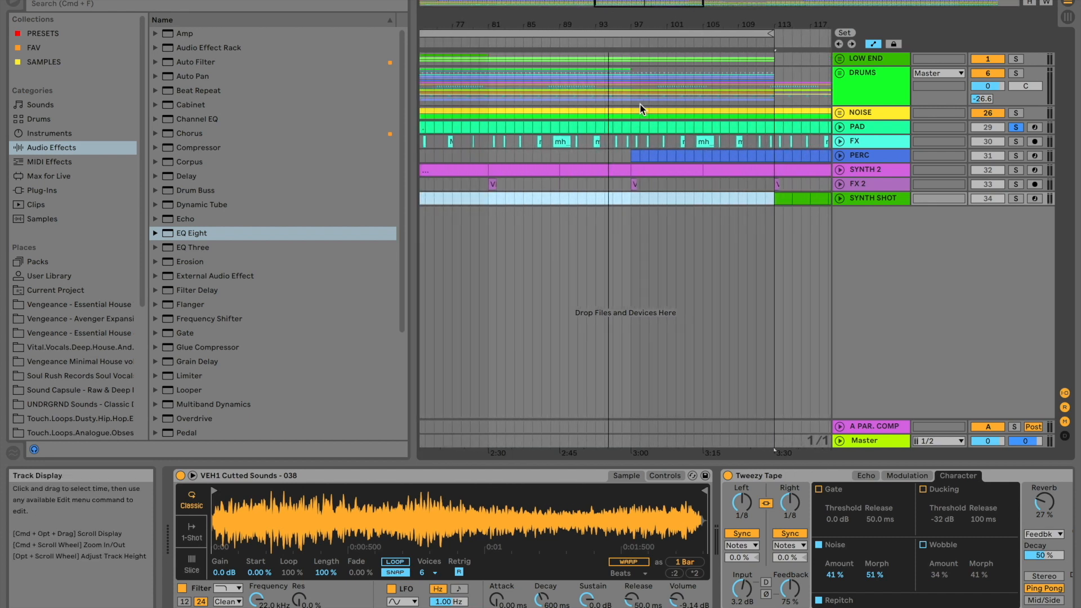
scroll(639, 103, left, 6)
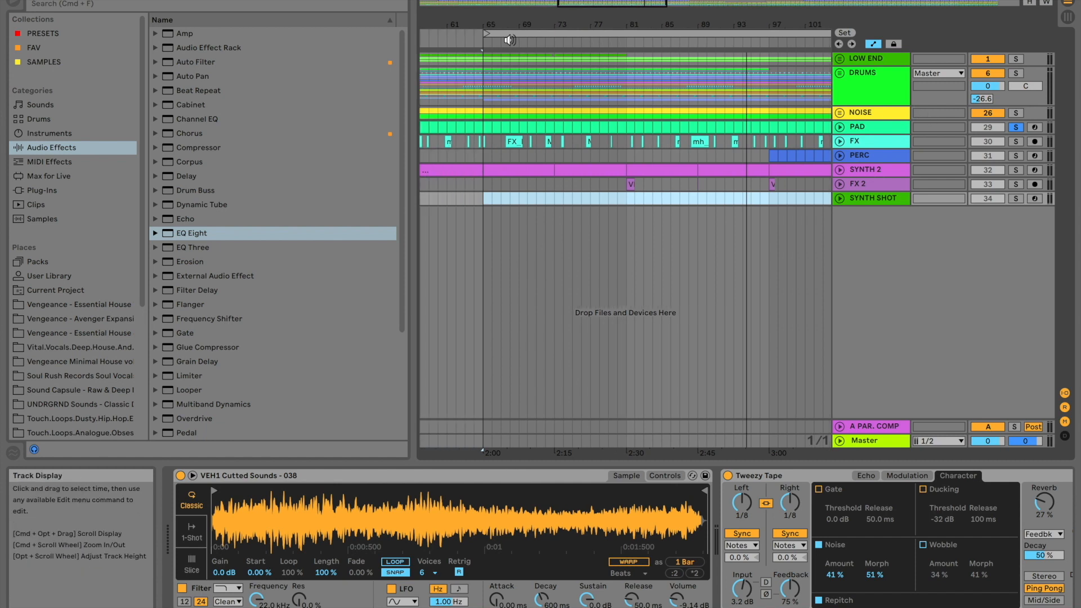
click(480, 43)
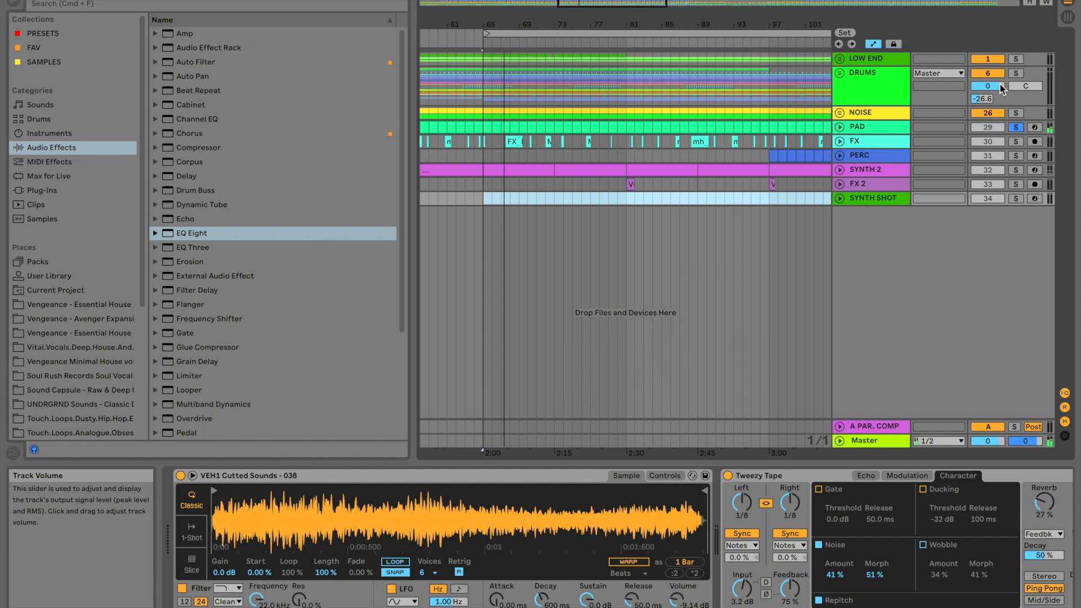
click(898, 128)
click(840, 127)
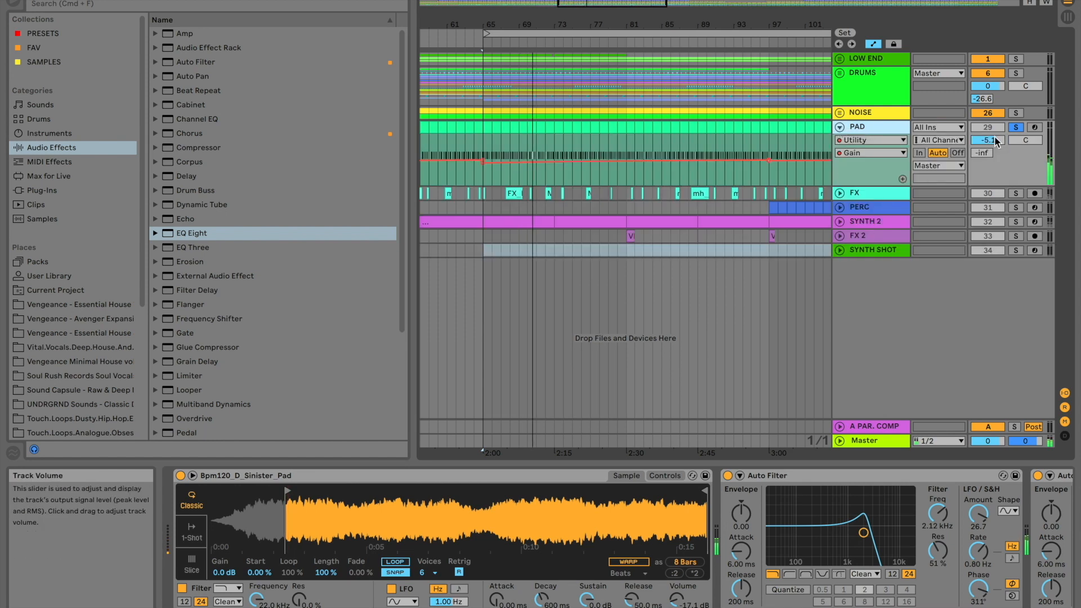
- Turn off both Auto Filters, Chorus, Reverb, FOR PADS and High Pass on the PAD track to hear the plainer sample
click(727, 476)
click(760, 475)
scroll(899, 515, right, 5)
click(784, 476)
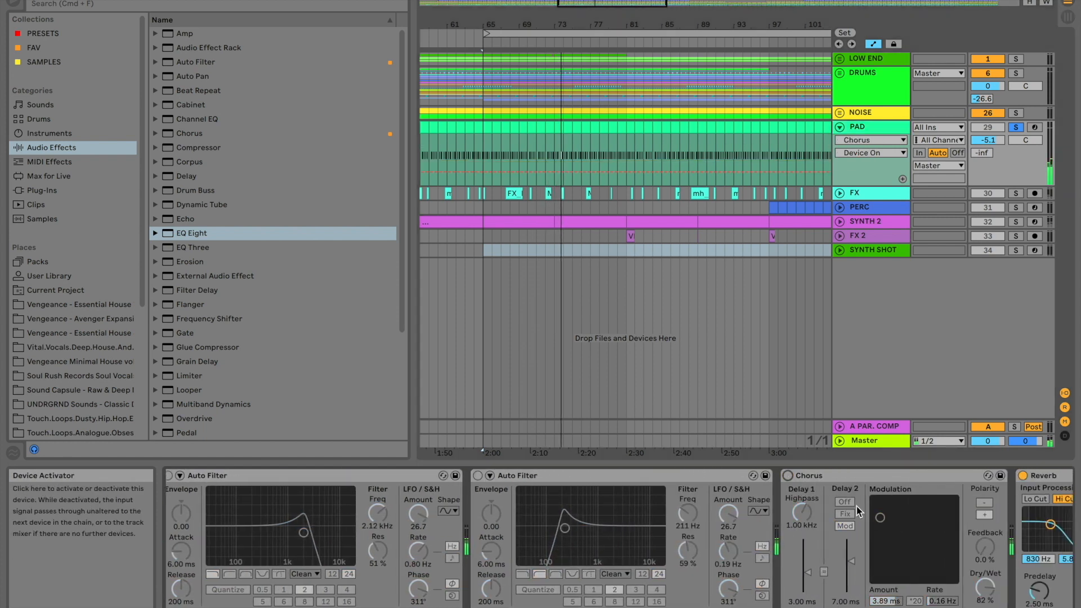
scroll(874, 515, right, 5)
click(725, 475)
scroll(834, 500, right, 5)
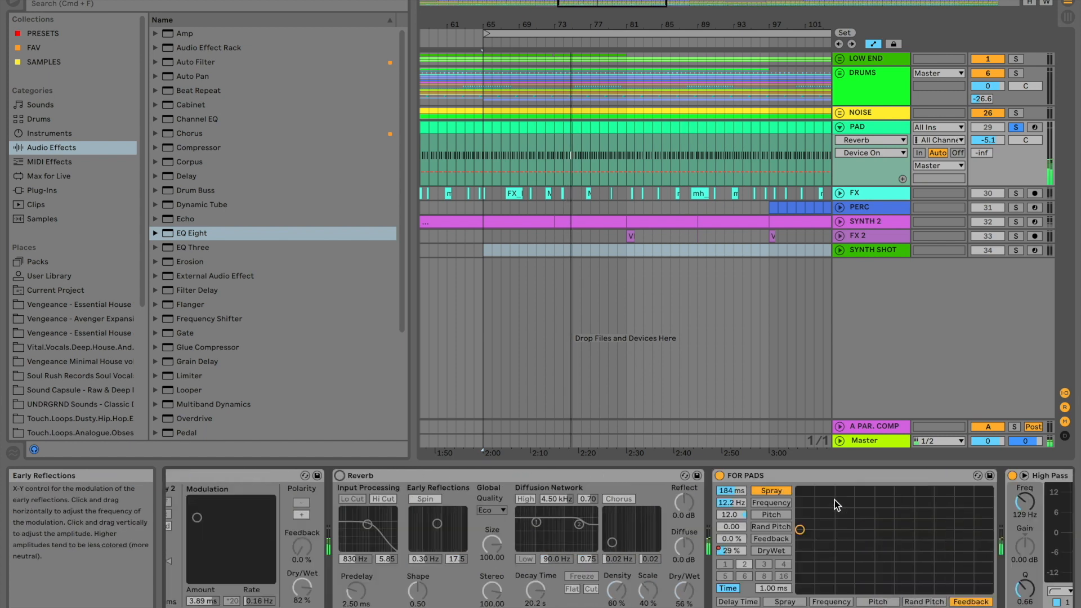
click(662, 475)
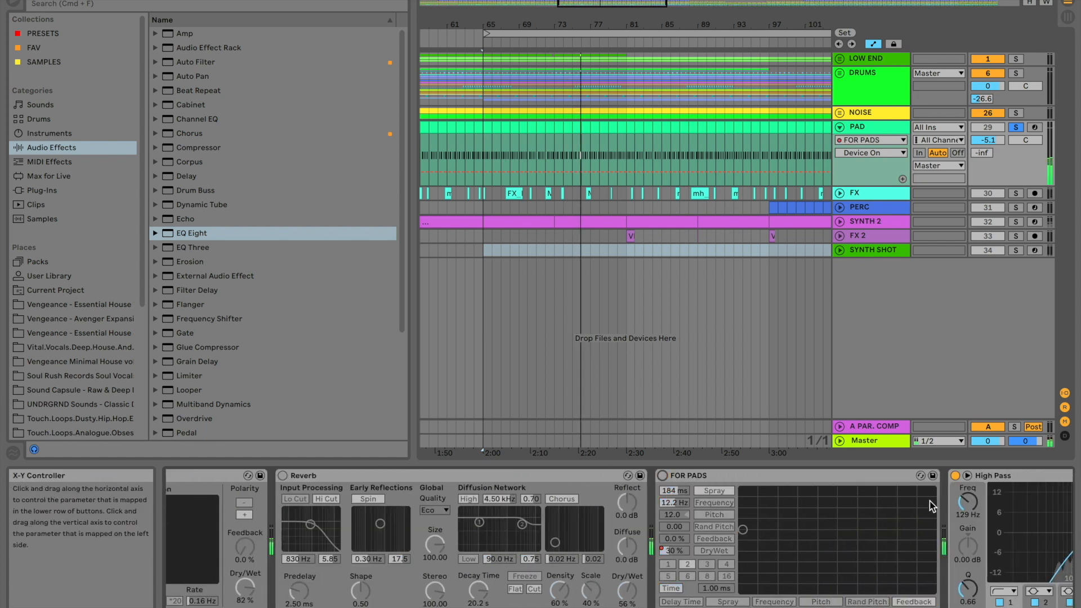
click(955, 475)
scroll(957, 478, right, 8)
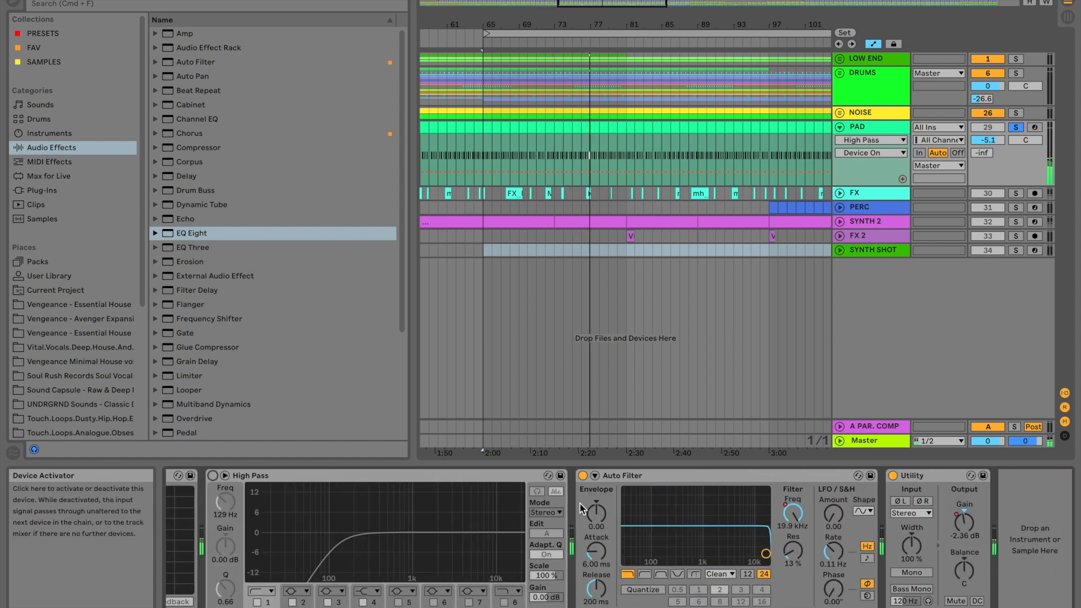
- Turn the PAD devices back on one by one while listening: both Auto Filters, Chorus, Reverb, FOR PADS and High Pass
scroll(687, 502, left, 20)
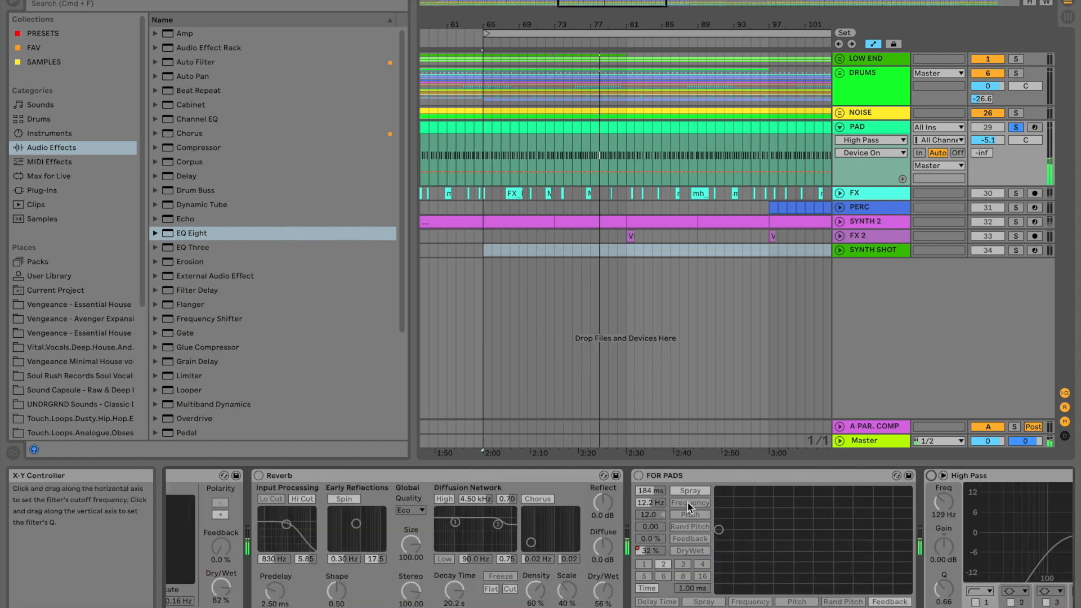
scroll(687, 502, left, 10)
click(727, 475)
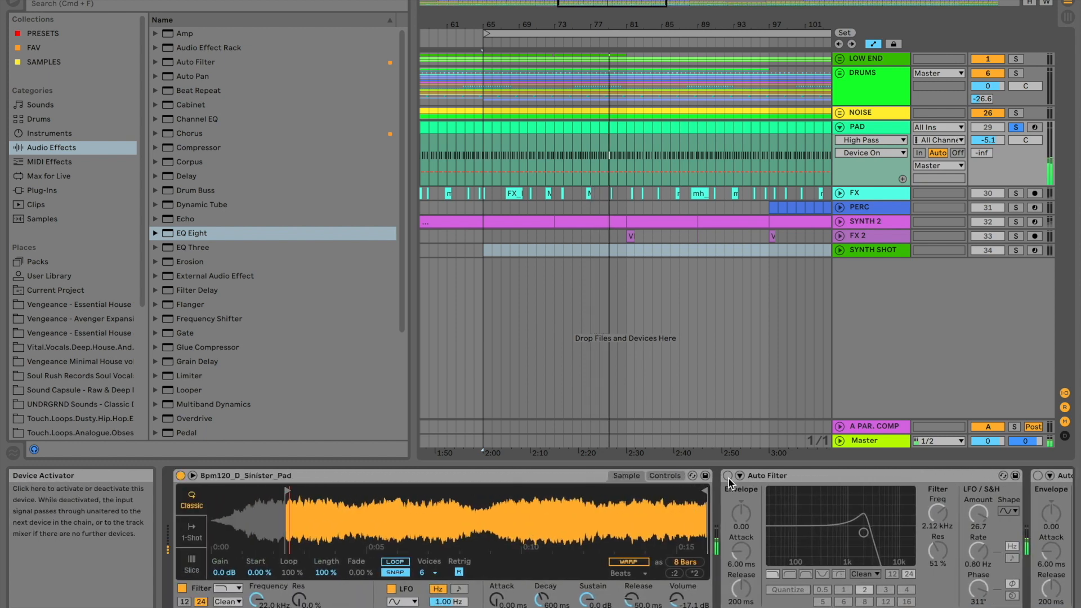
scroll(829, 505, right, 8)
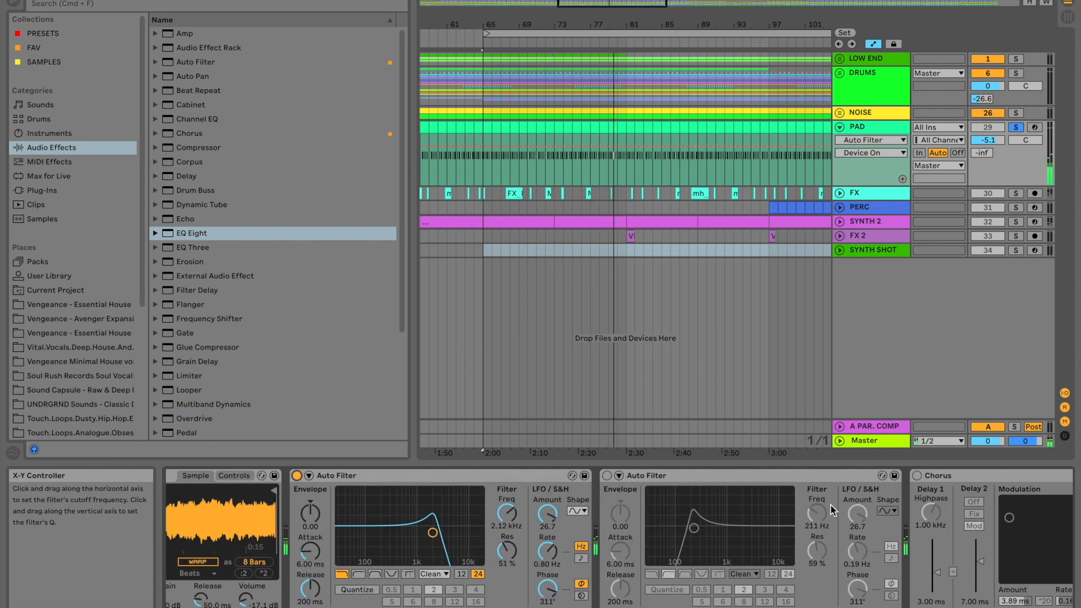
click(606, 476)
click(917, 476)
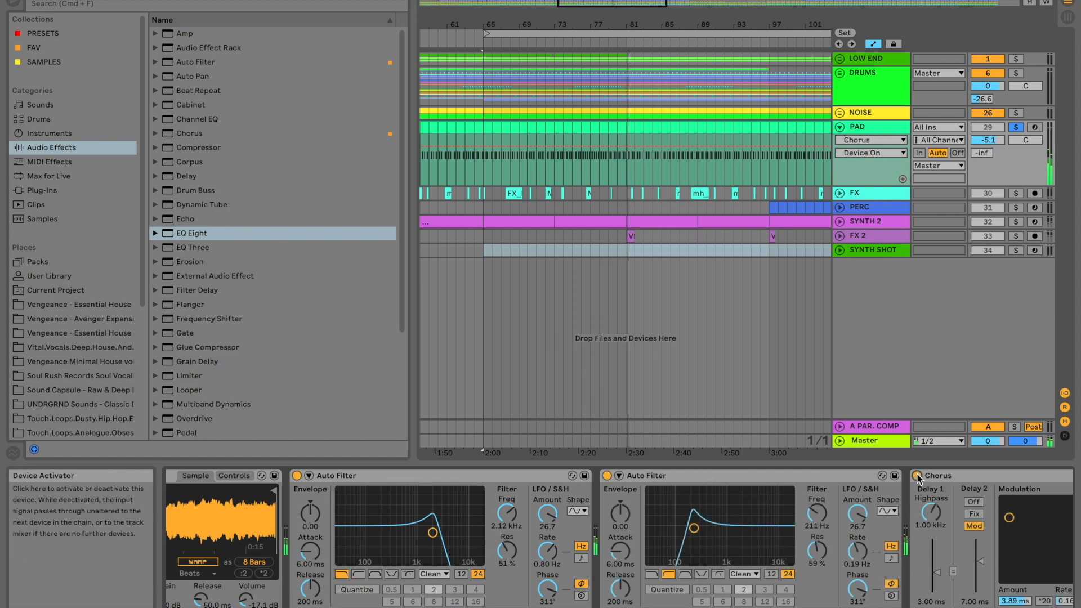
scroll(788, 506, right, 8)
click(718, 476)
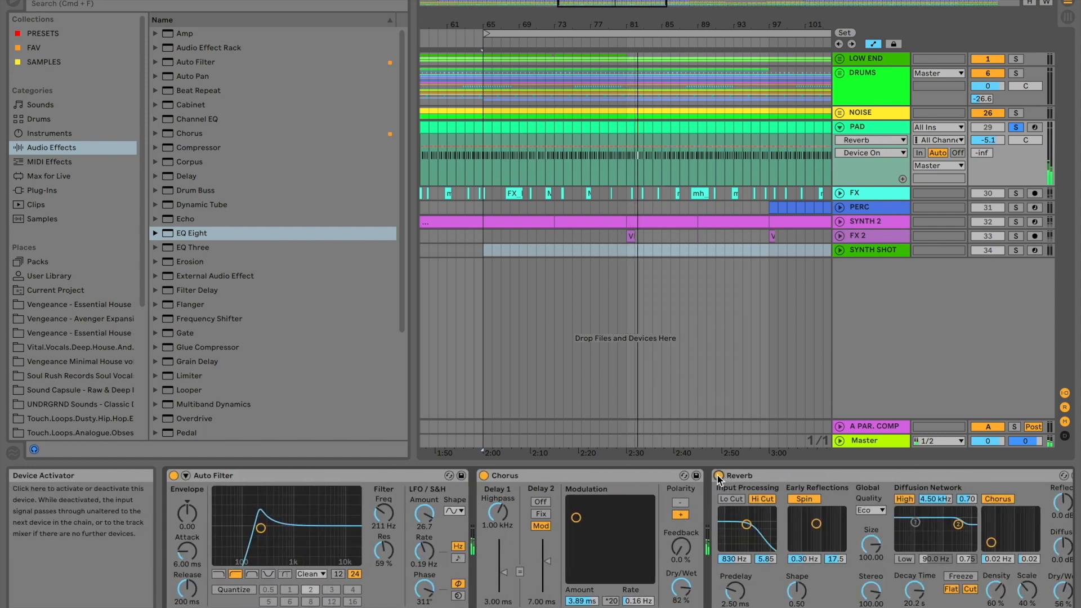
scroll(718, 478, right, 8)
click(650, 476)
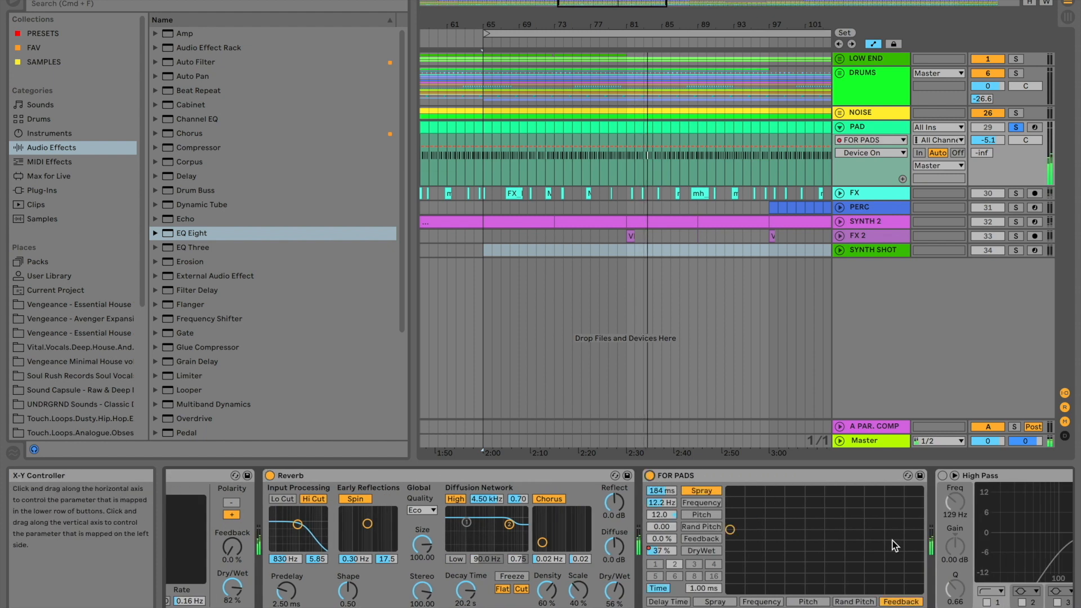
scroll(650, 484, right, 8)
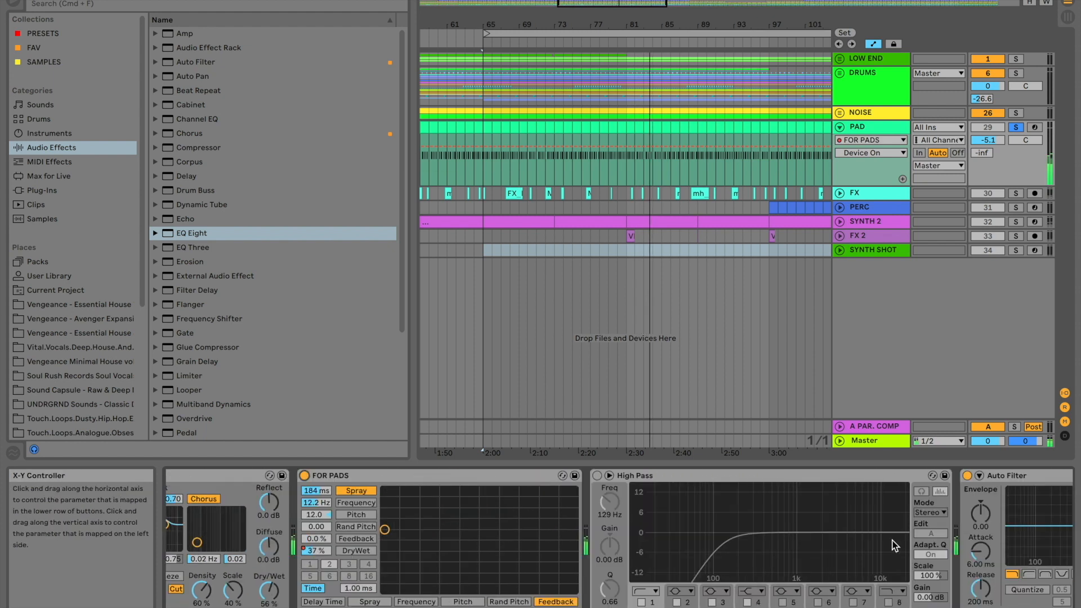
click(597, 476)
- Look through the PAD chain from the Bpm120_D_Sinister_Pad sample and Auto Filters to the Chorus, Reverb decay time and FOR PADS
scroll(865, 544, left, 10)
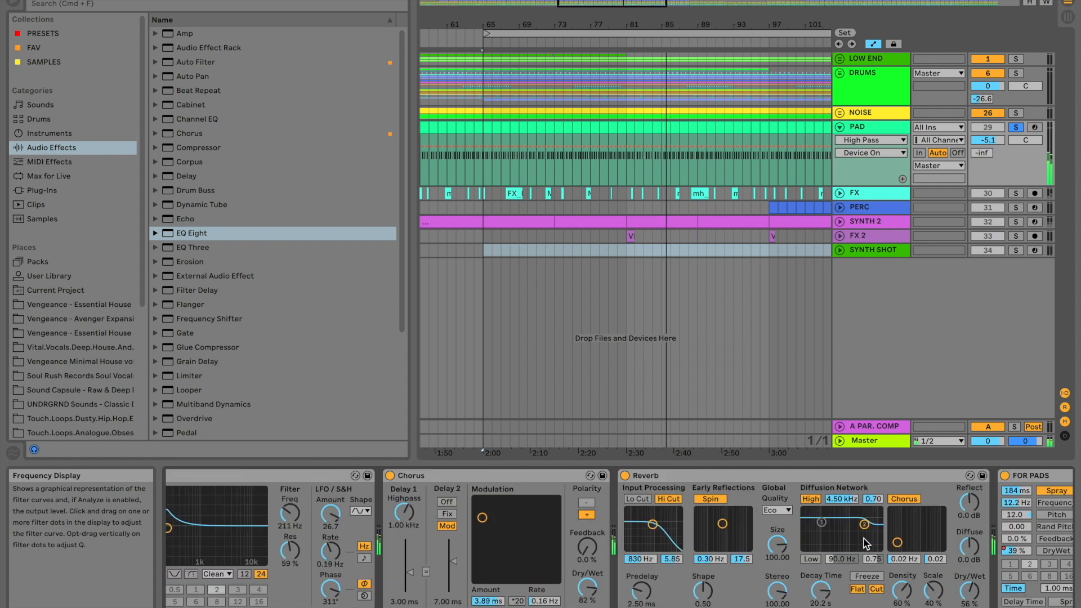
scroll(865, 543, left, 10)
scroll(781, 544, right, 8)
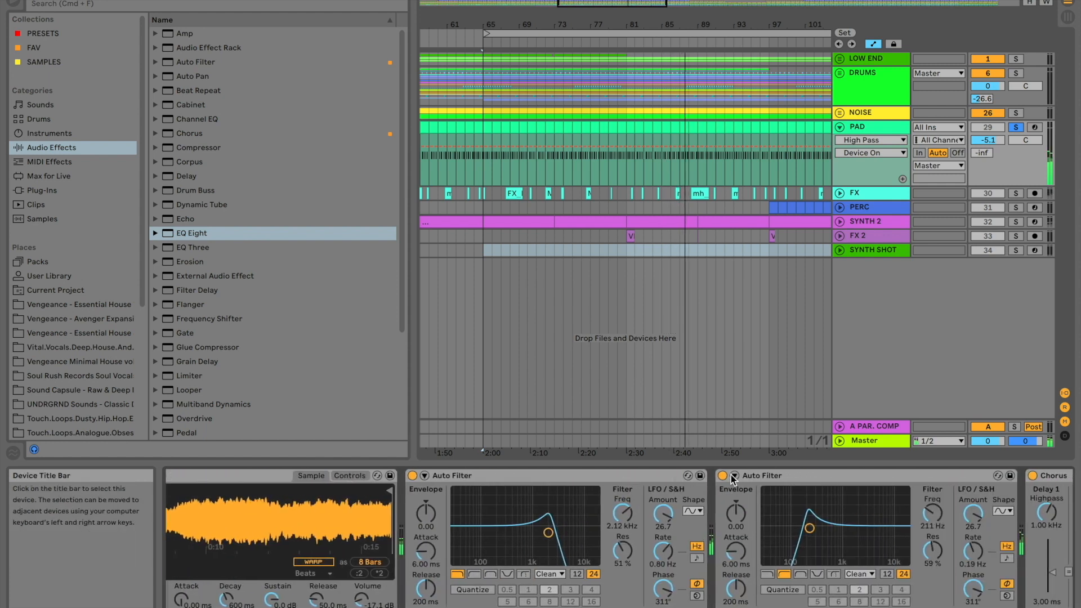
scroll(772, 475, right, 5)
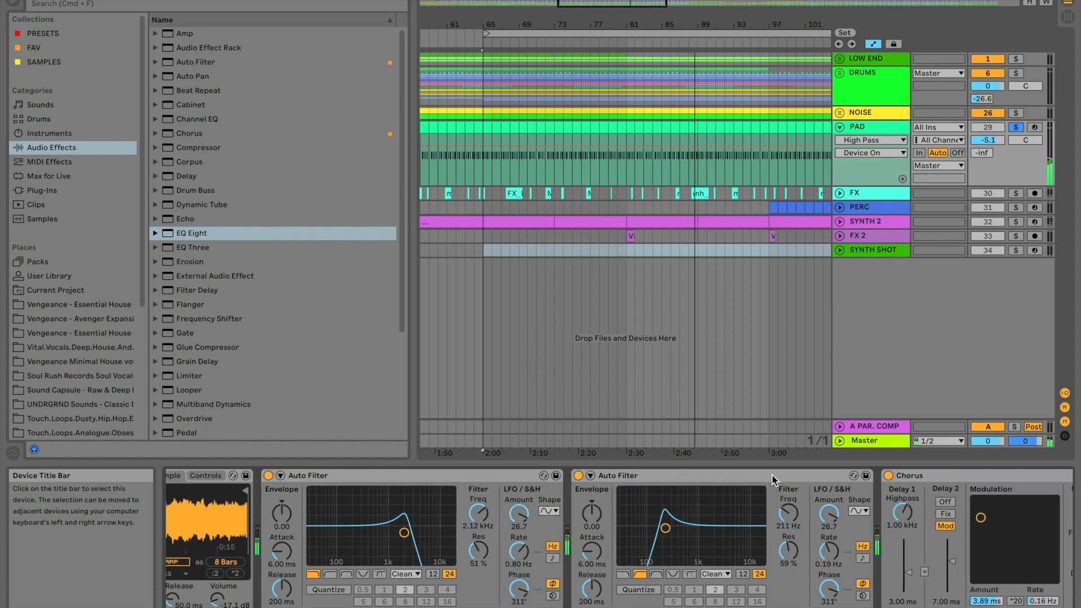
scroll(772, 475, right, 8)
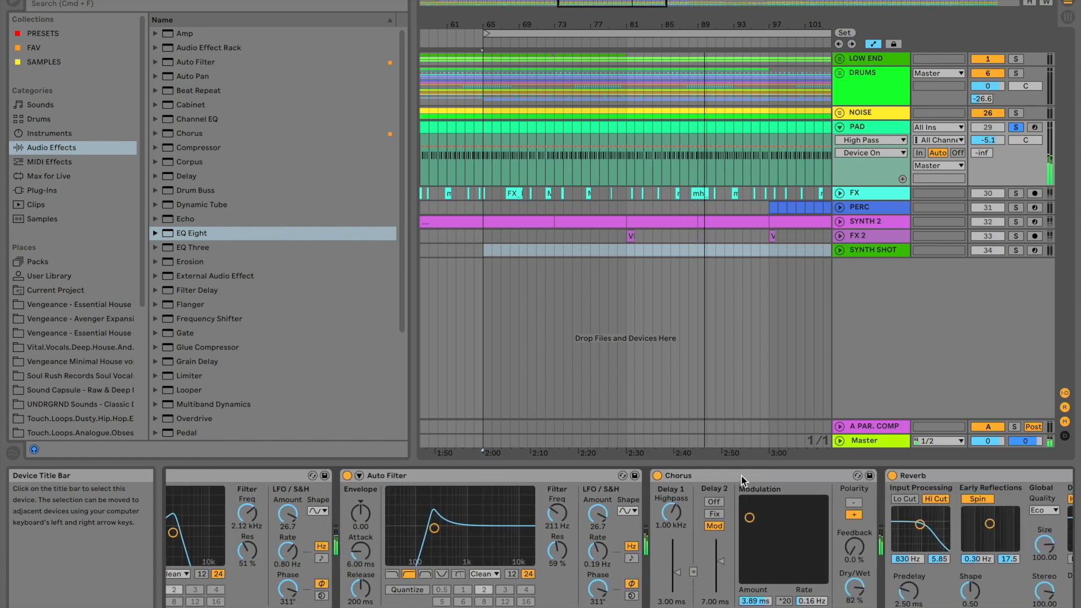
scroll(741, 480, right, 4)
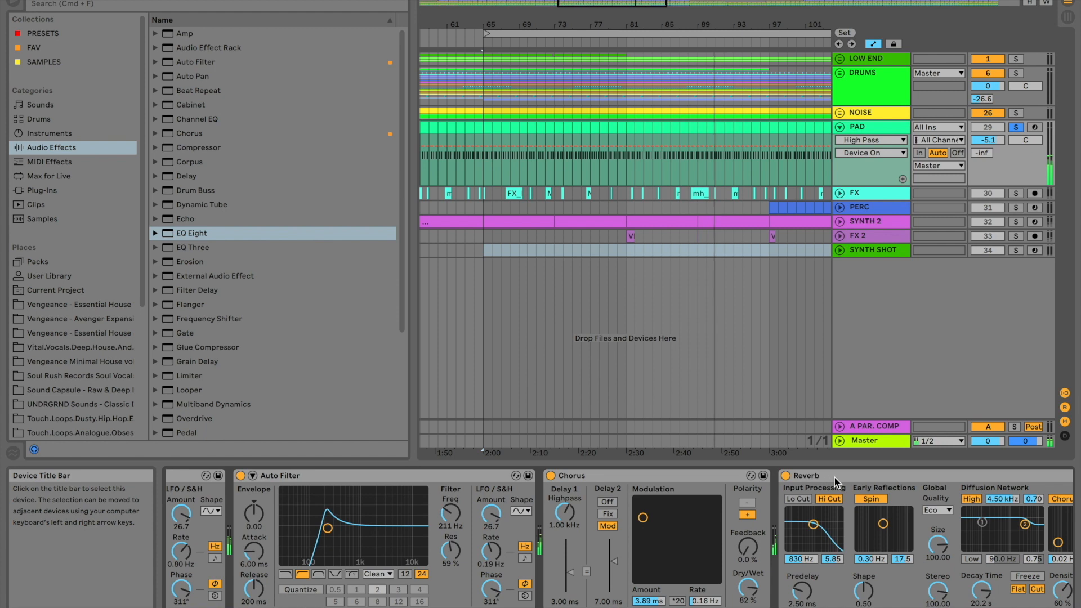
scroll(834, 477, right, 9)
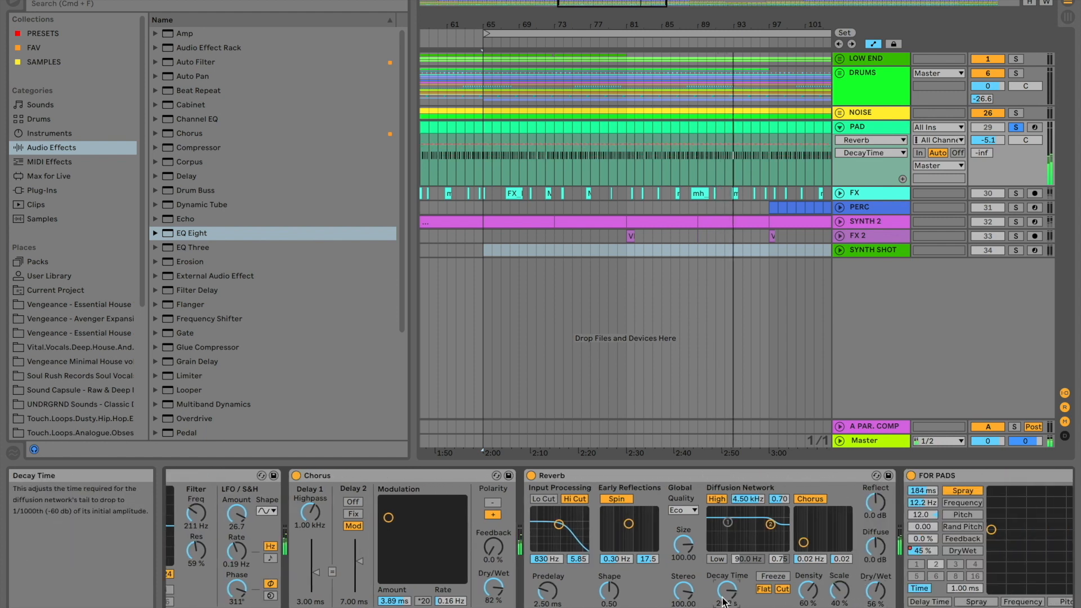
scroll(723, 601, right, 9)
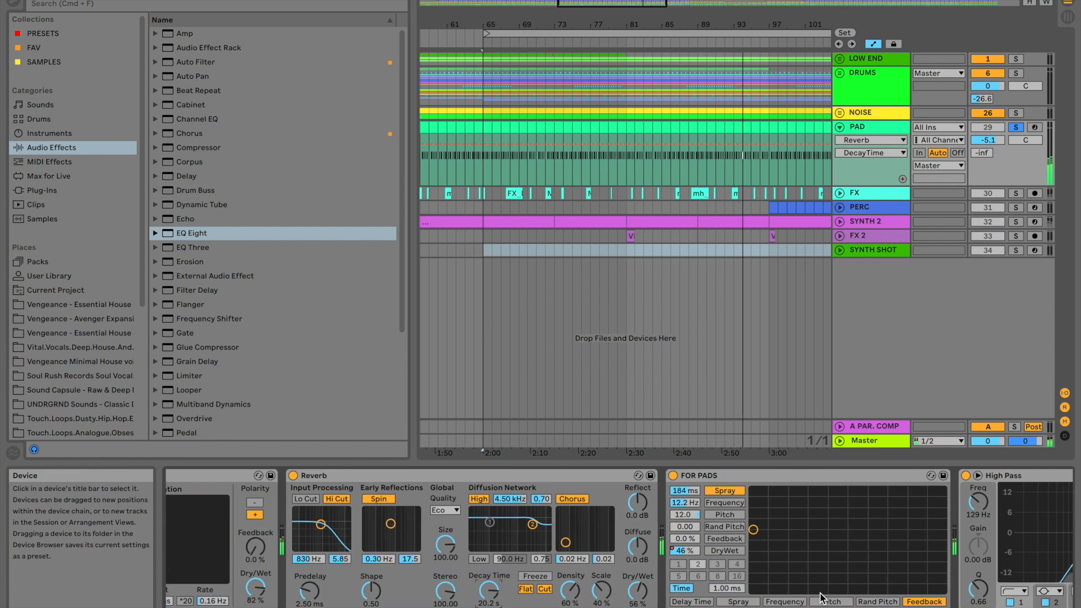
- Compare the pad sound with the FOR PADS device switched off and back on
scroll(819, 573, right, 5)
click(542, 476)
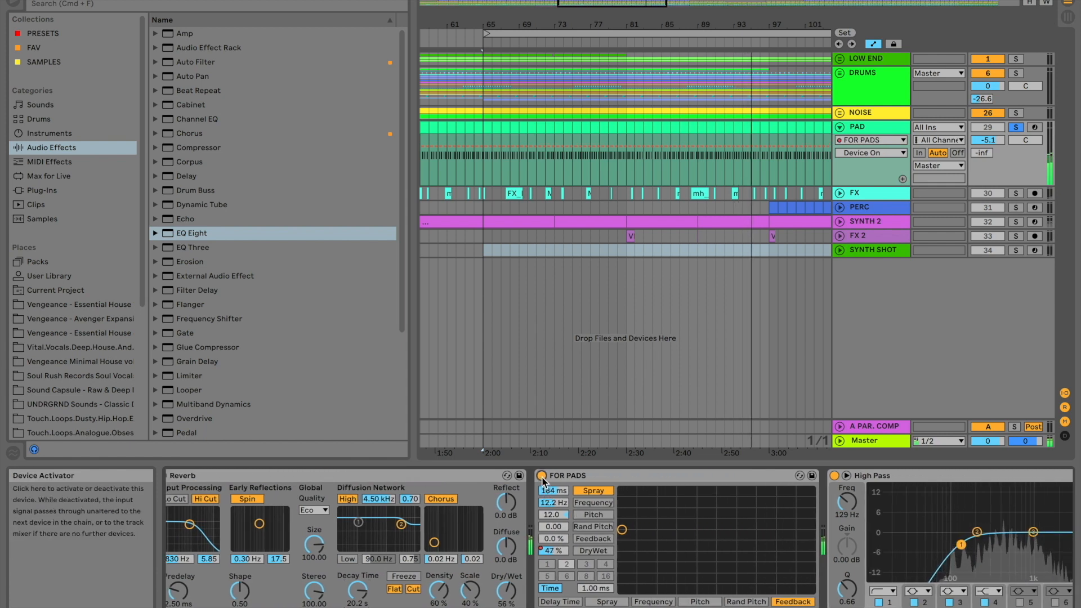
click(541, 476)
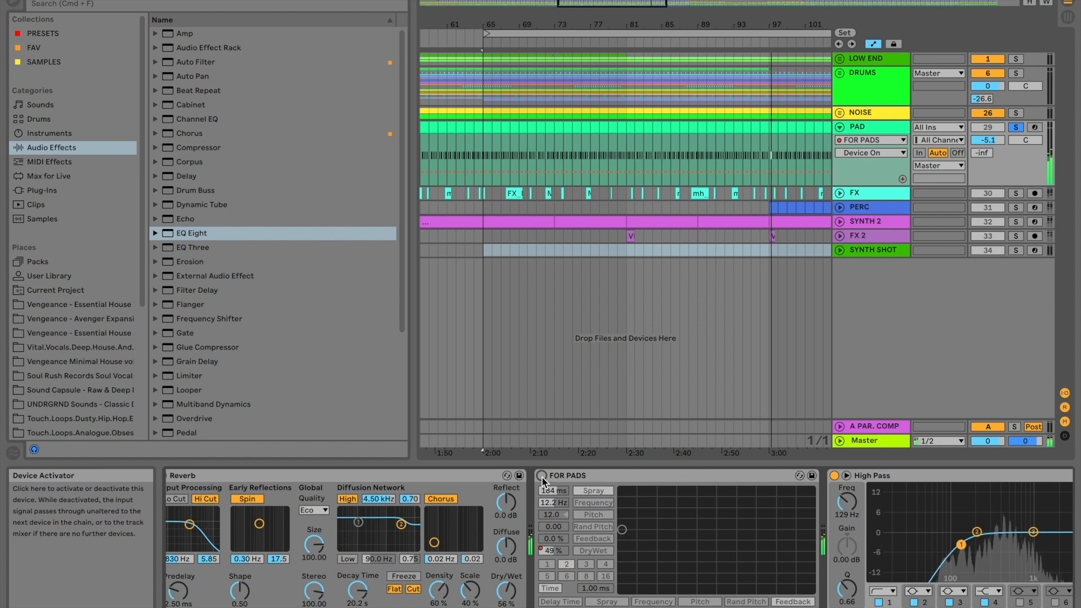
click(541, 476)
- Select the High Pass EQ after FOR PADS in the PAD chain to show its low cut
scroll(690, 485, right, 4)
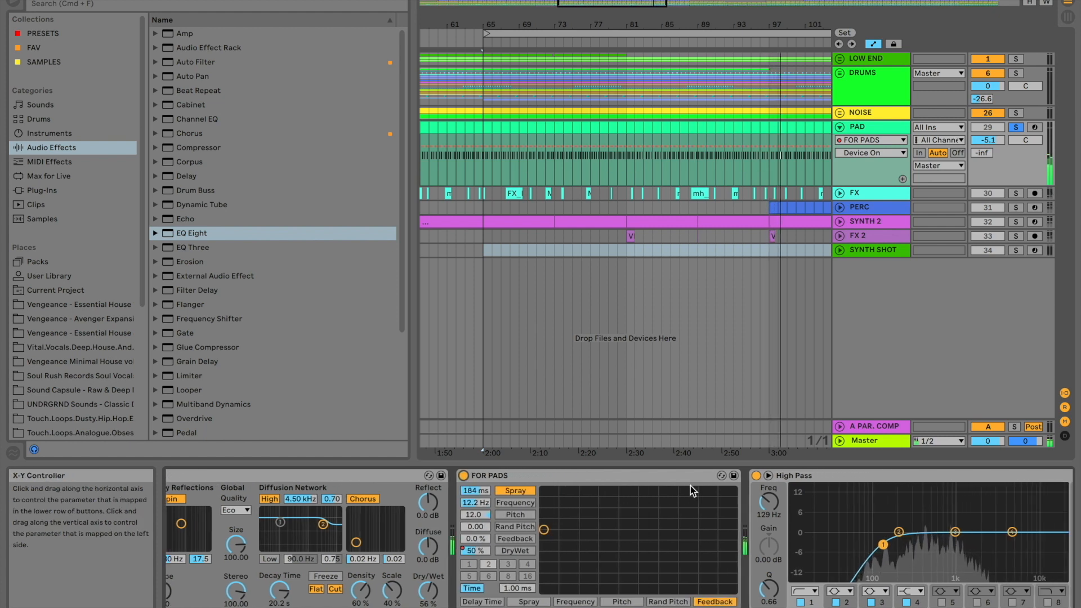
scroll(812, 502, right, 7)
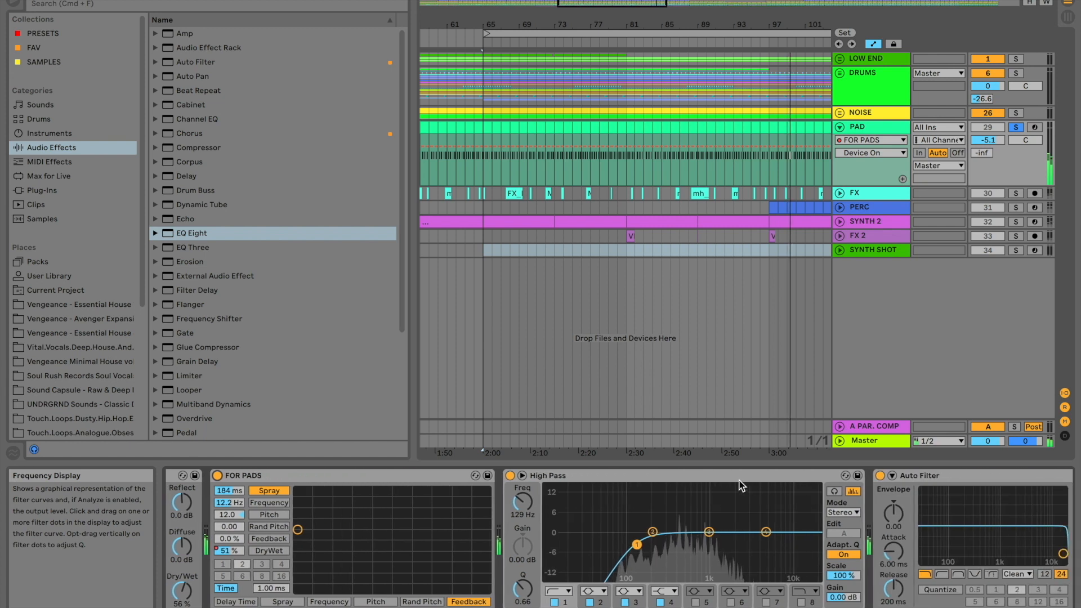
click(736, 484)
- Show the frequency automation of the PAD track's last Auto Filter and look along its curve through the arrangement
scroll(833, 522, right, 10)
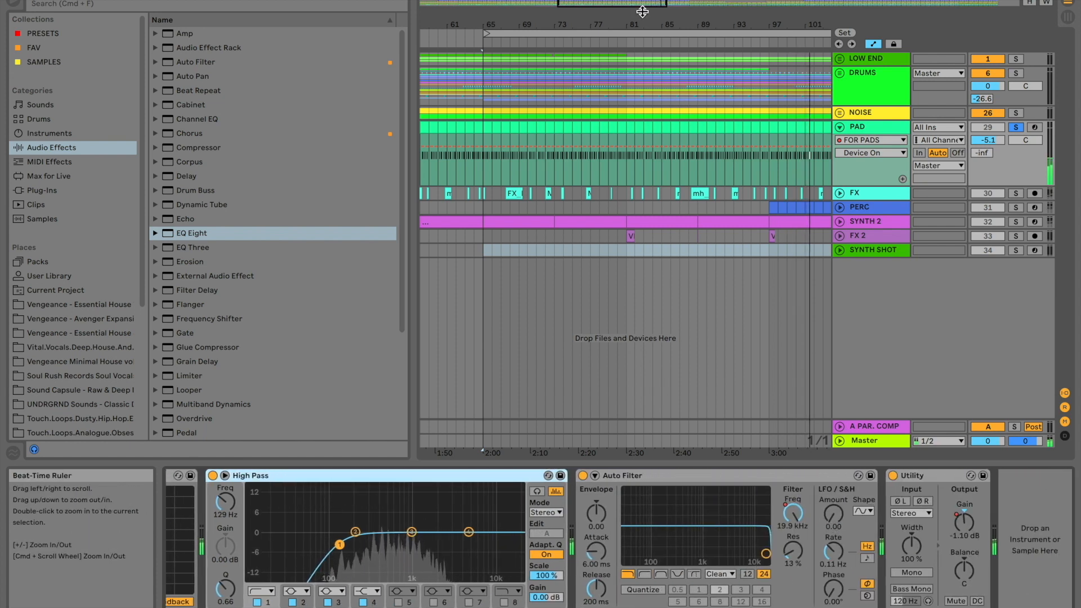
drag(636, 4, 636, 0)
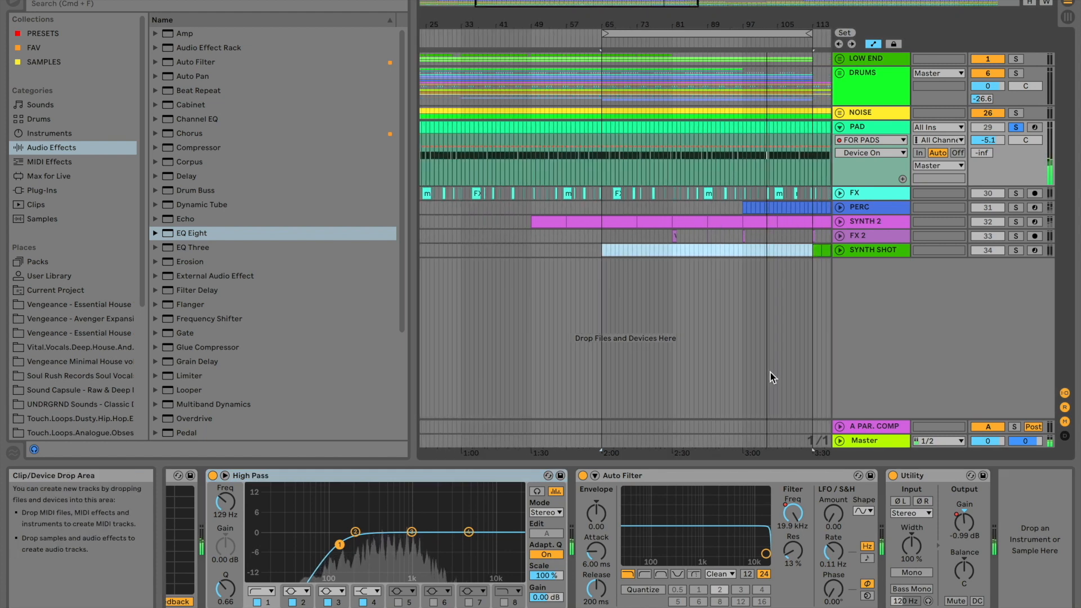
right_click(793, 514)
click(822, 522)
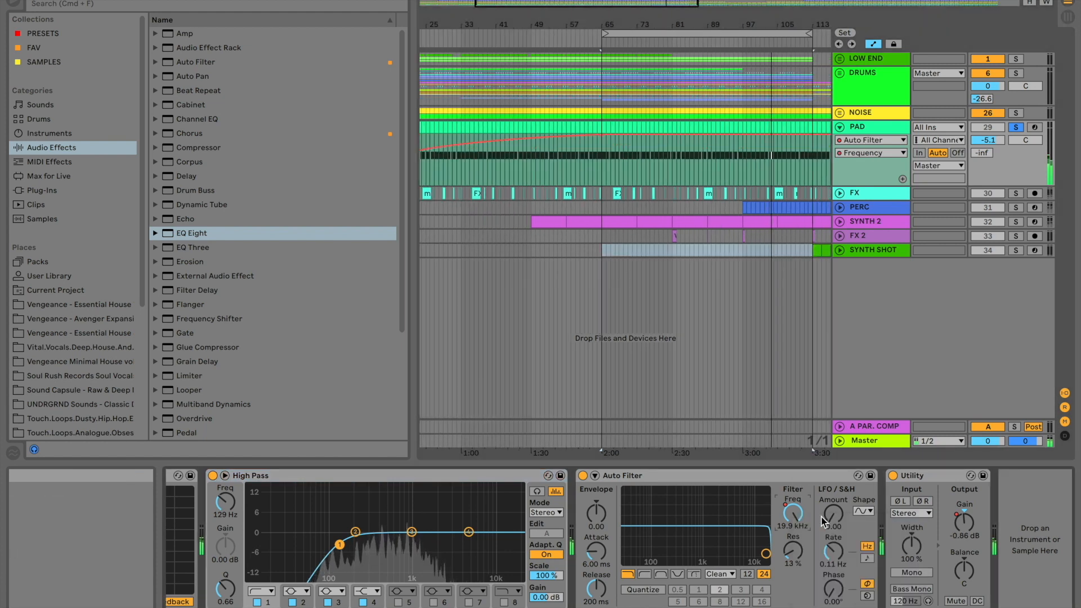
scroll(598, 191, left, 5)
scroll(575, 179, right, 20)
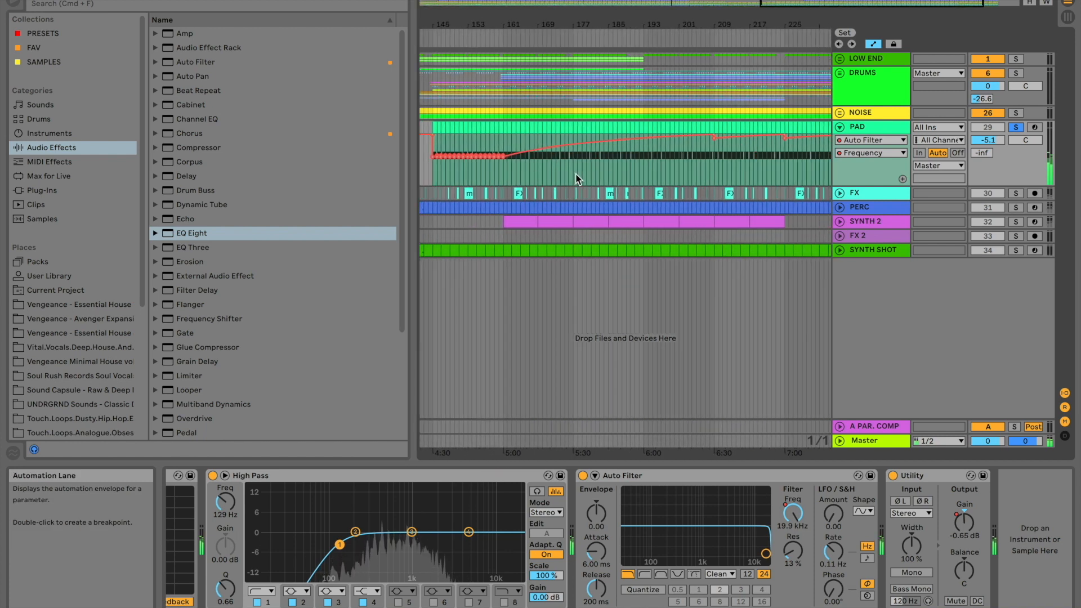
- Finish viewing the PAD filter automation, solo the SYNTH 2 track and show its device chain from the VEH1 Cutted Sounds - 073 sample onward
scroll(576, 179, left, 6)
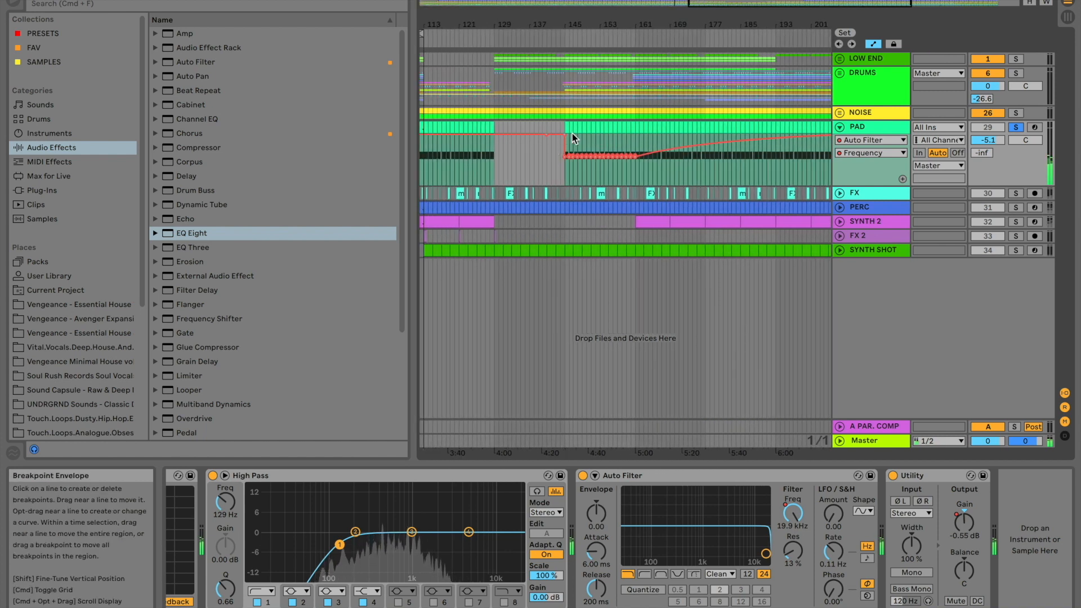
scroll(666, 159, right, 9)
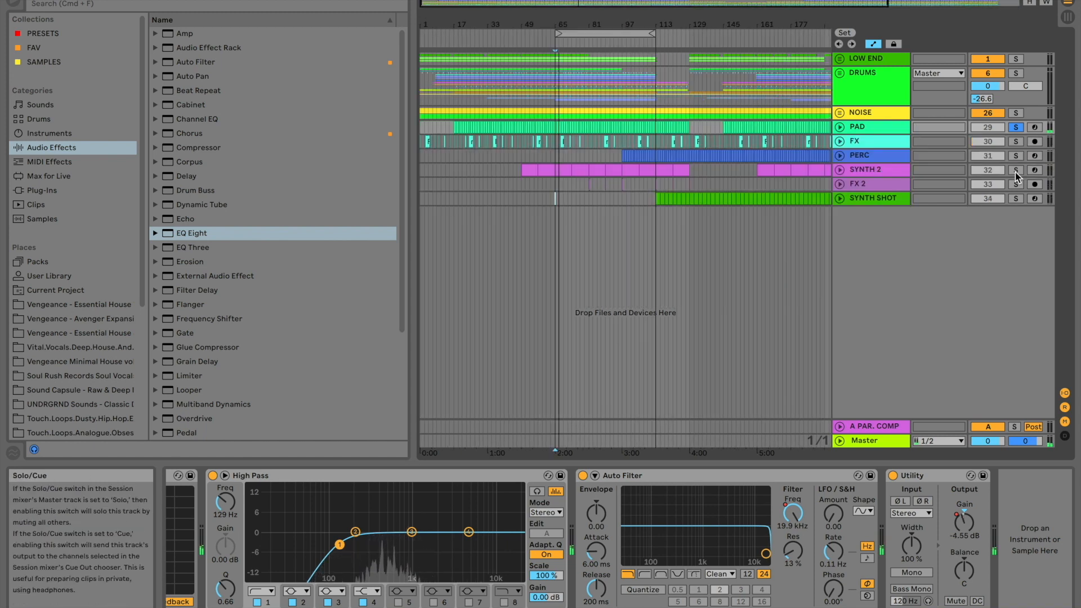
click(1015, 170)
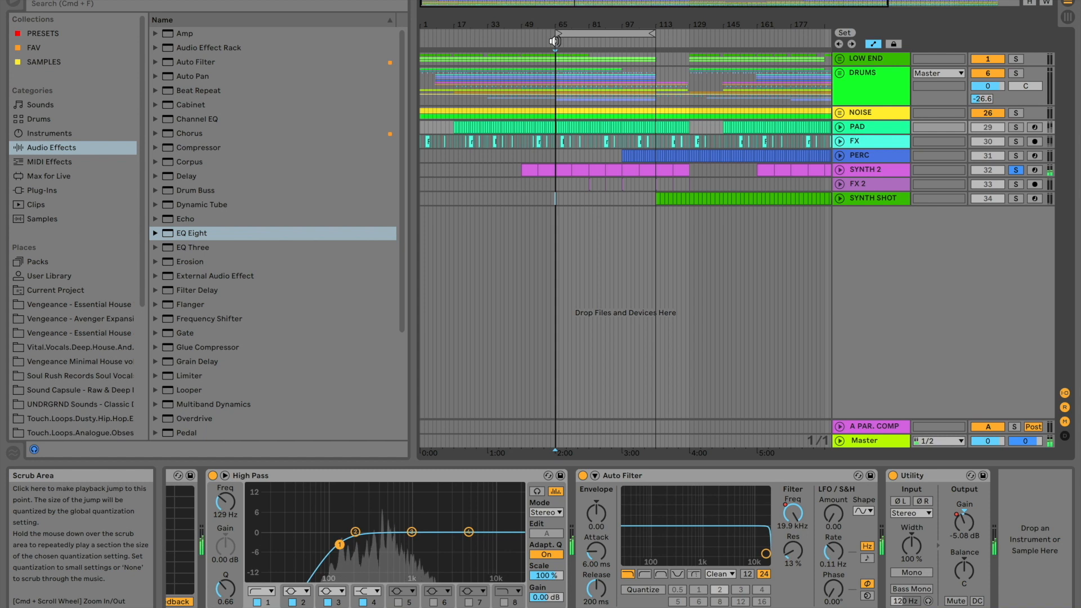
click(871, 170)
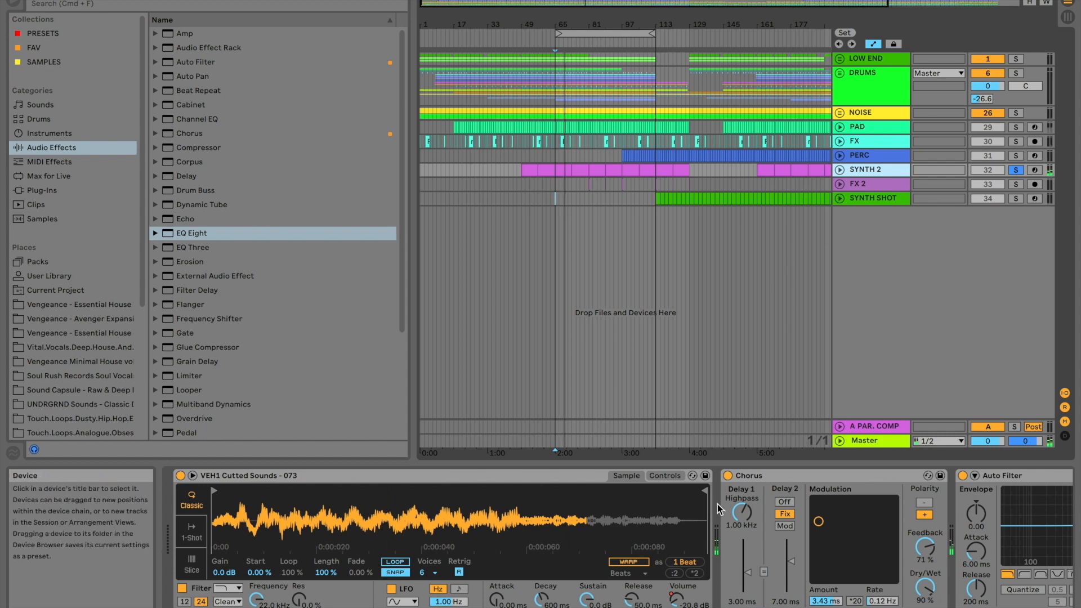
scroll(893, 480, right, 3)
scroll(580, 547, right, 10)
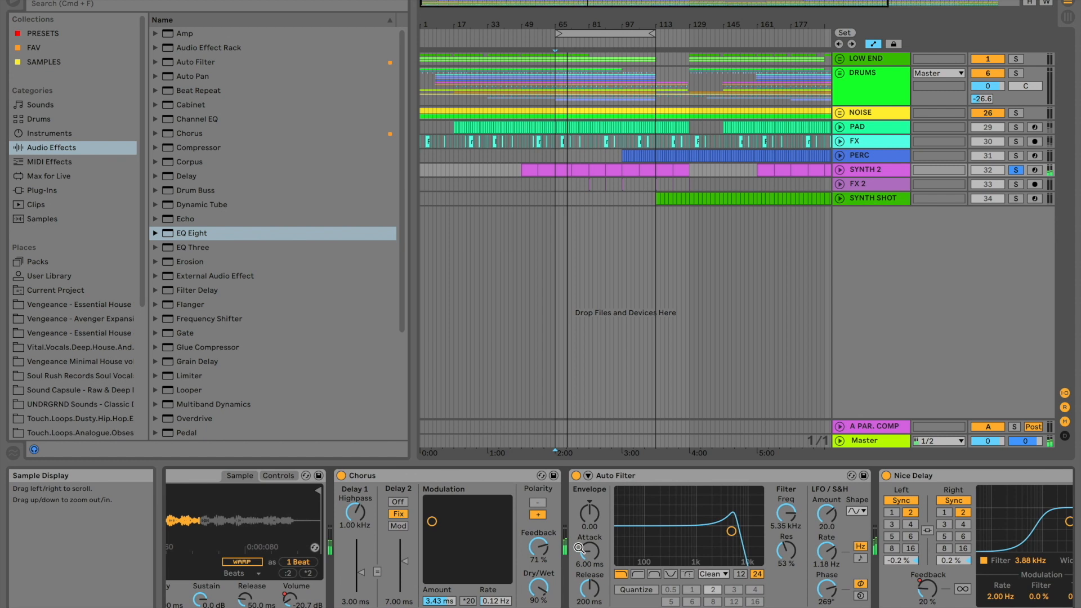
- Compare the SYNTH 2 sound with its Chorus and its Auto Filter each switched off and back on
click(340, 476)
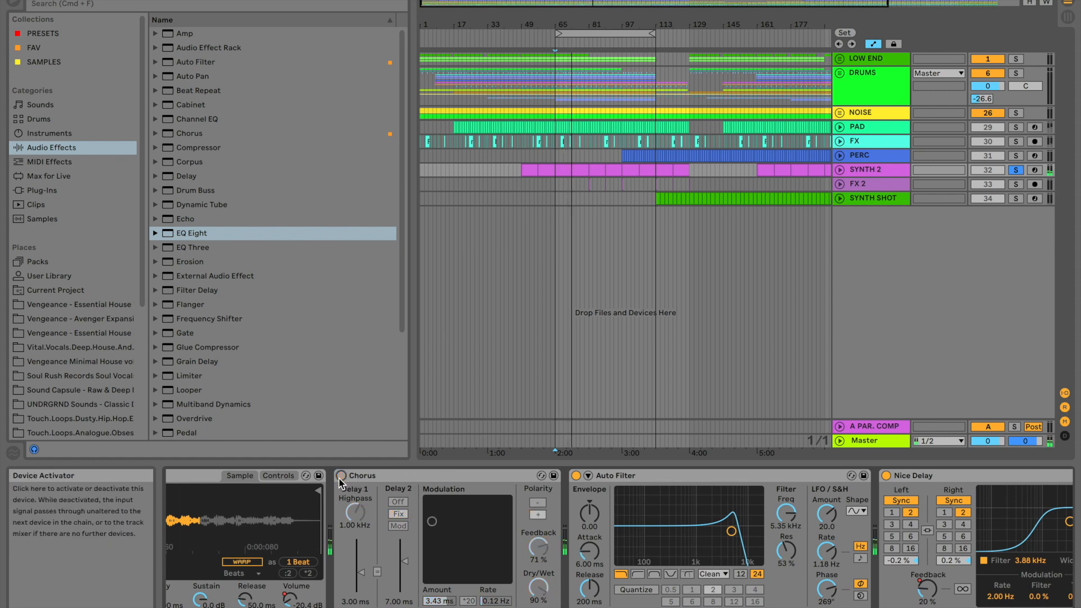
click(341, 476)
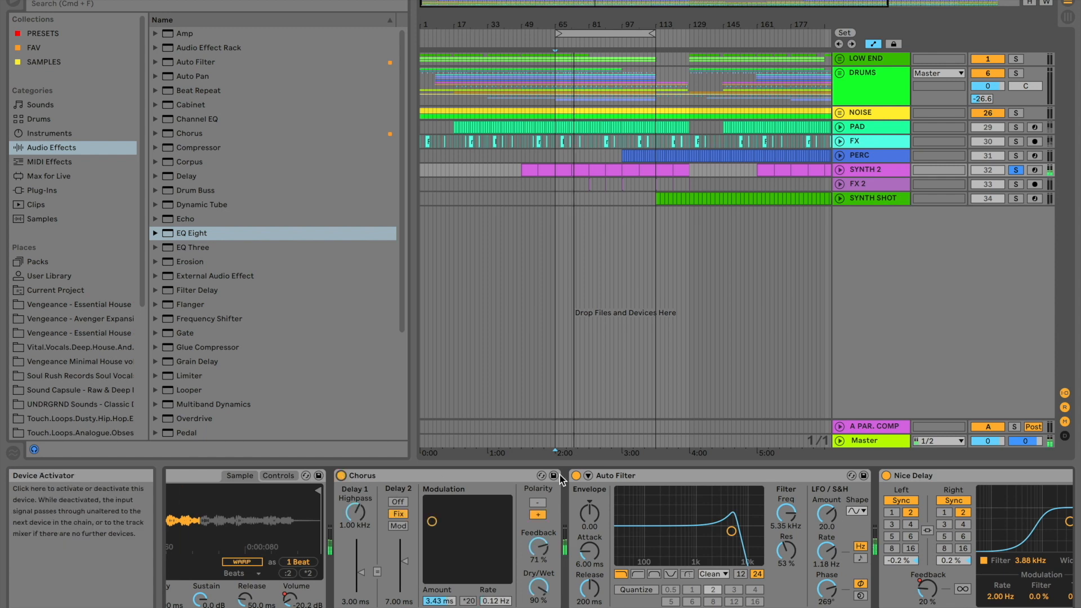
click(576, 477)
scroll(702, 529, right, 3)
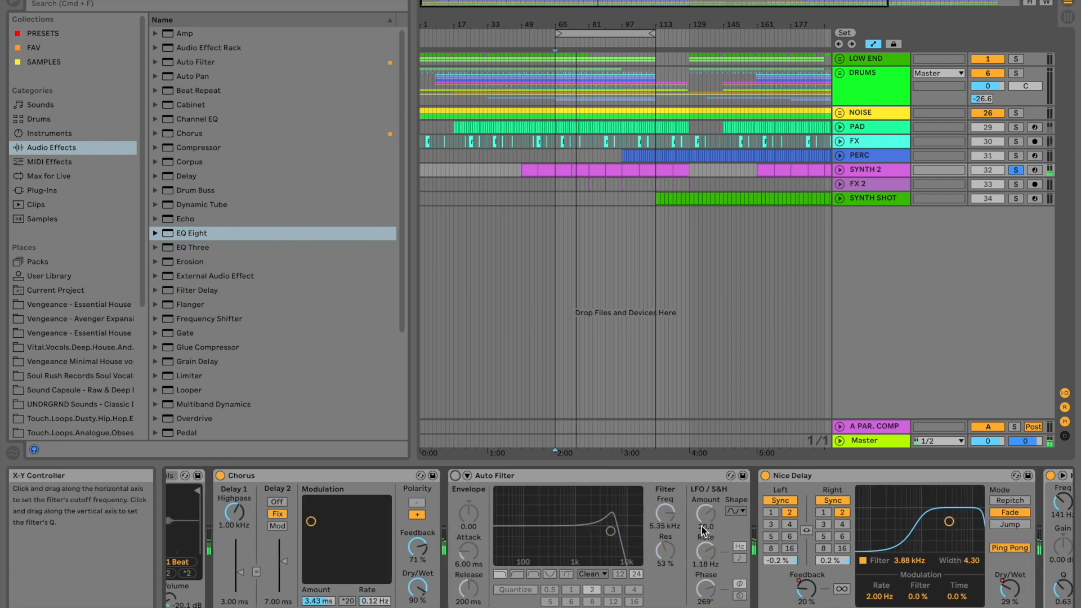
scroll(701, 528, right, 2)
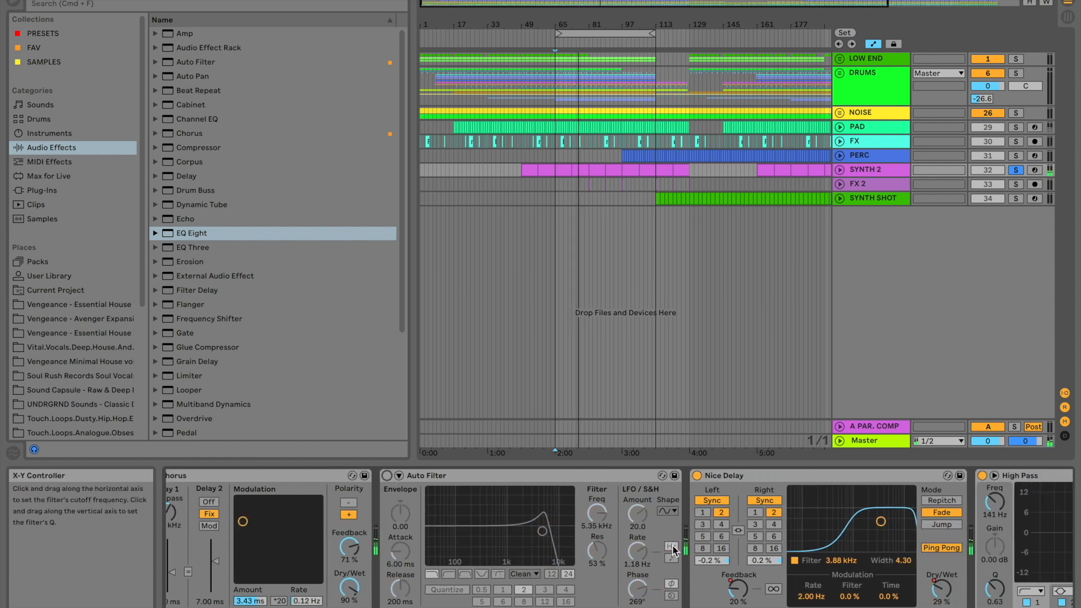
scroll(547, 551, right, 1)
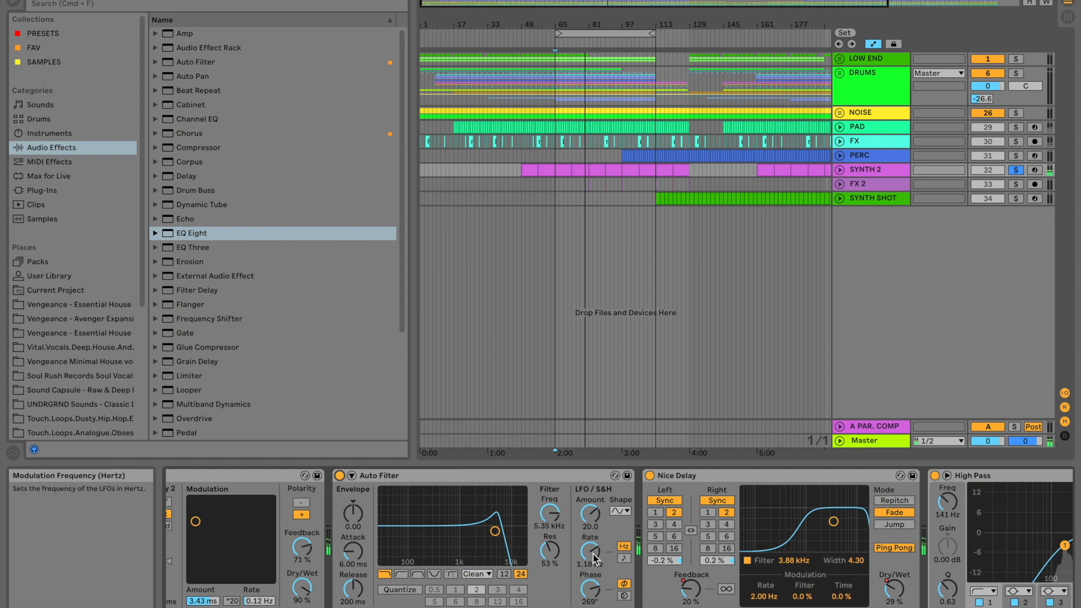
- Set the SYNTH 2 Auto Filter's LFO phase to 283° and point out the Nice Delay and High Pass devices
drag(590, 588, 591, 607)
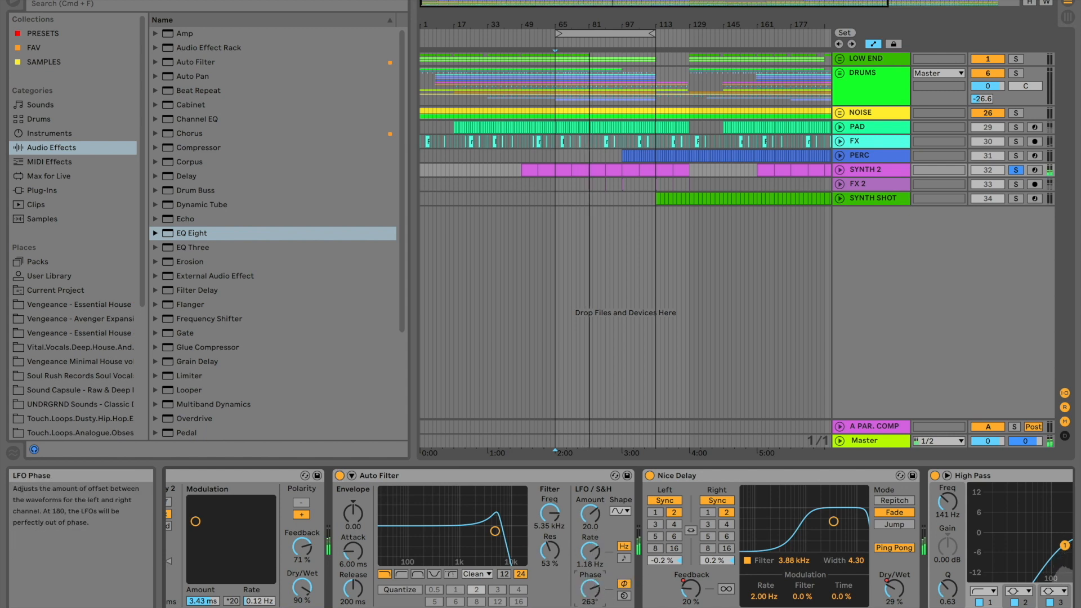
scroll(735, 515, right, 5)
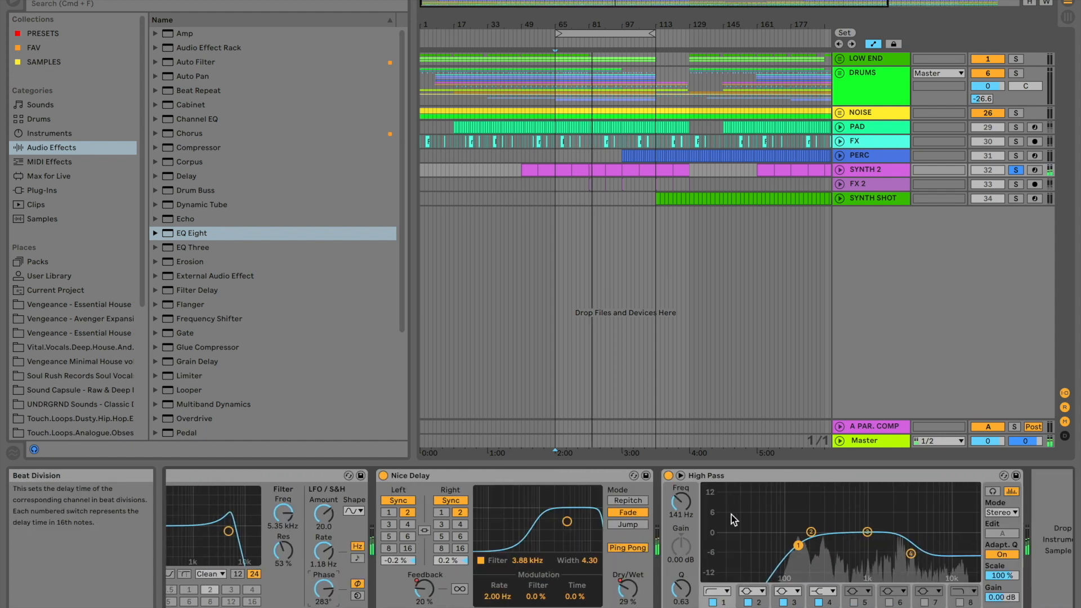
click(573, 477)
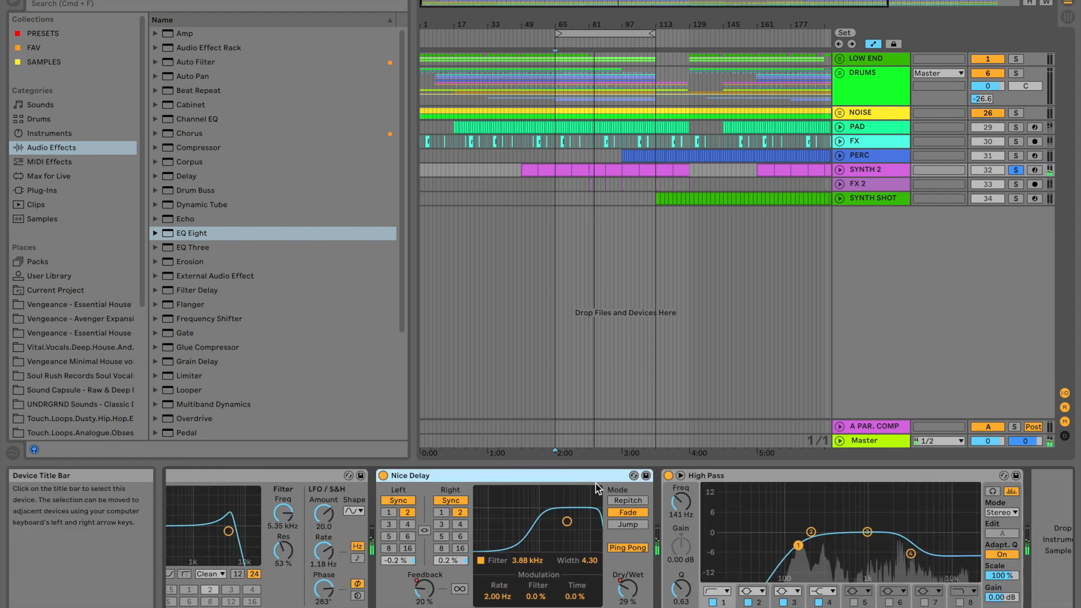
click(745, 477)
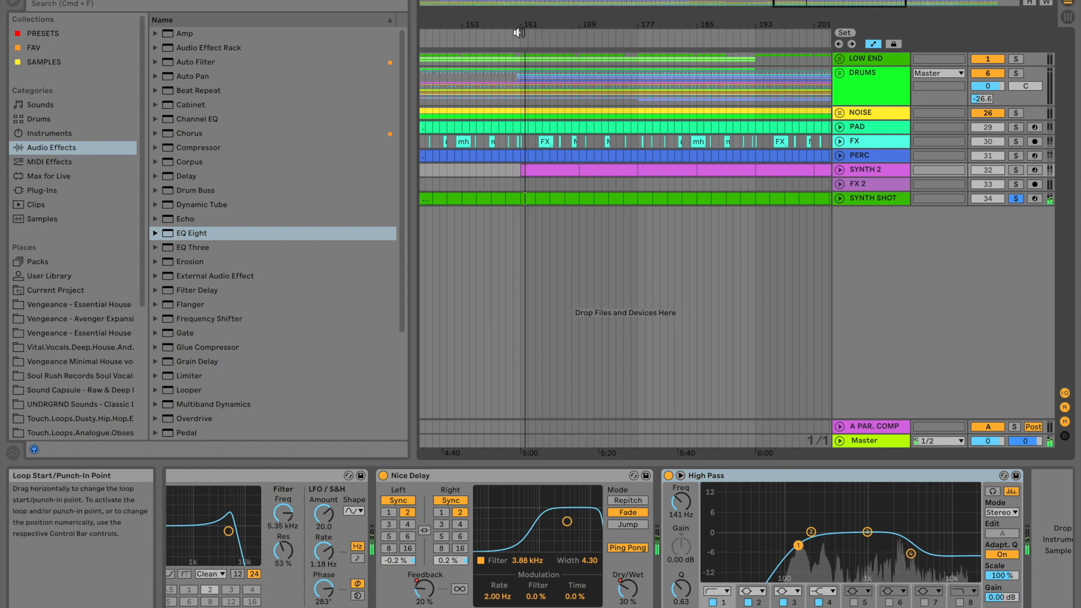
- Unfold the SYNTH SHOT track and look through its device chain from the VEH1 Cutted Sounds - 038 sample to the Auto Filters
click(839, 198)
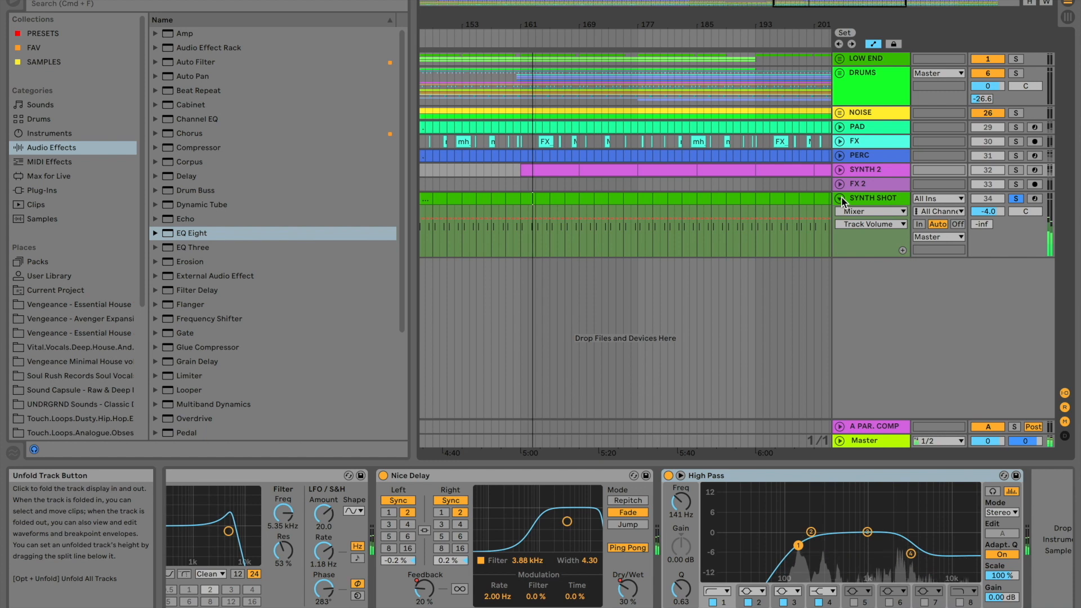
click(863, 199)
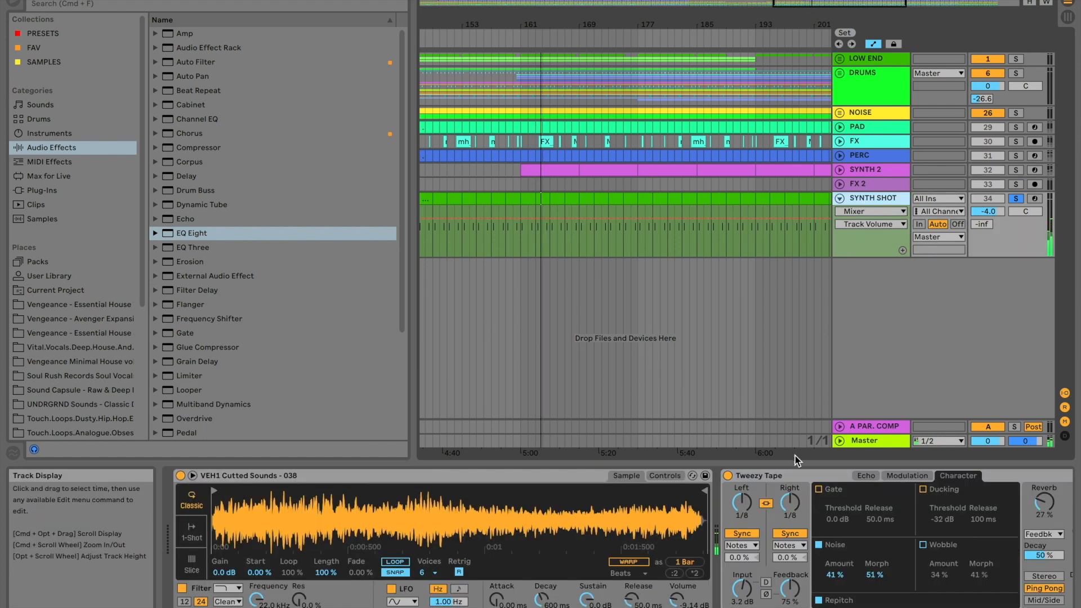
scroll(804, 523, right, 5)
scroll(809, 528, right, 2)
scroll(809, 528, left, 3)
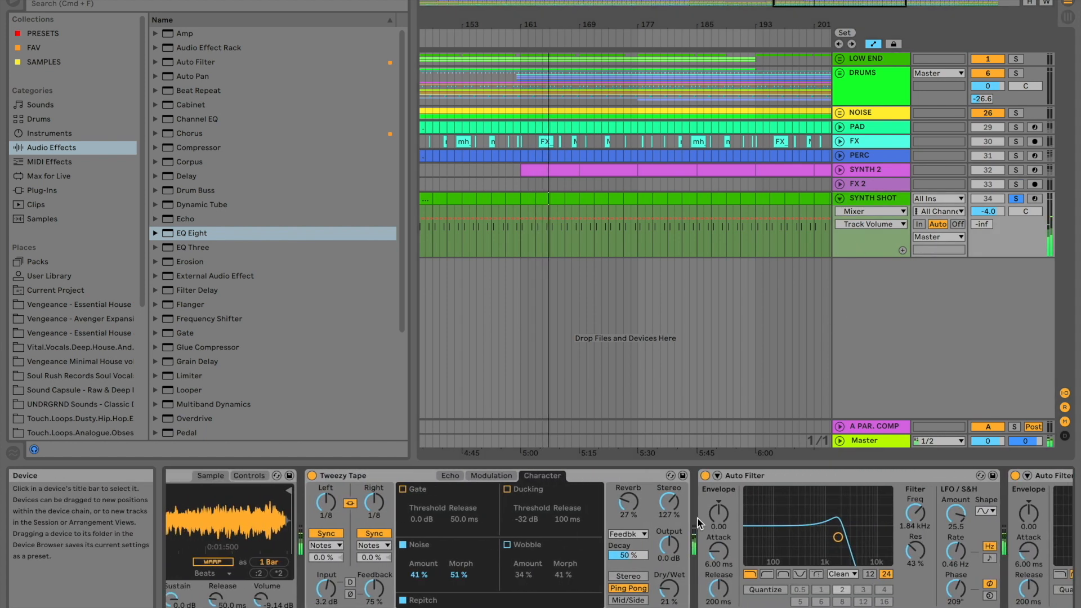
- Compare the SYNTH SHOT sound with the Tweezy Tape echo switched off and back on
click(313, 476)
click(313, 475)
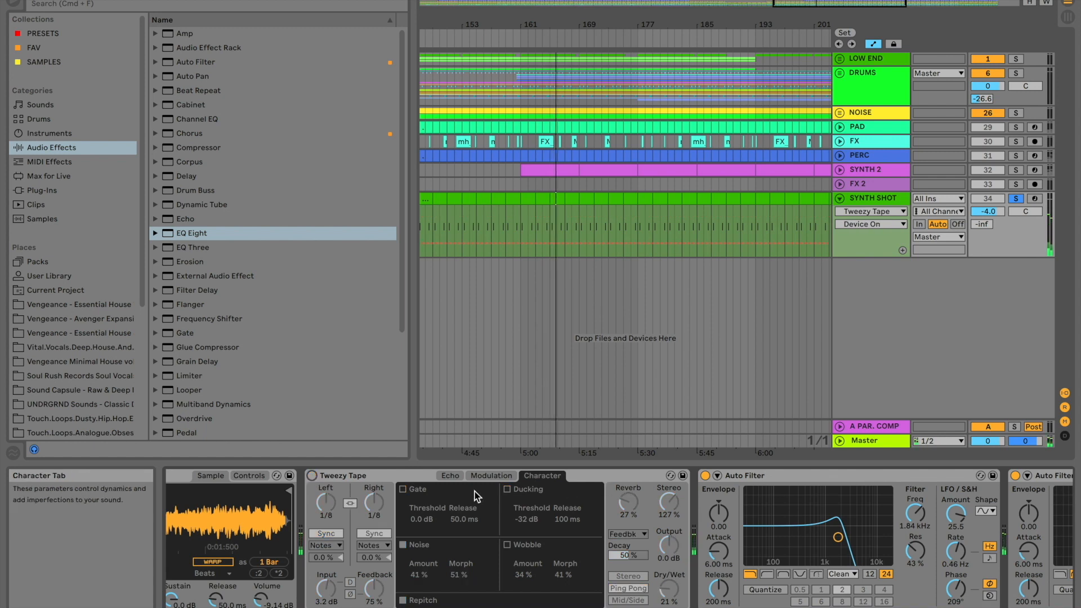
click(312, 476)
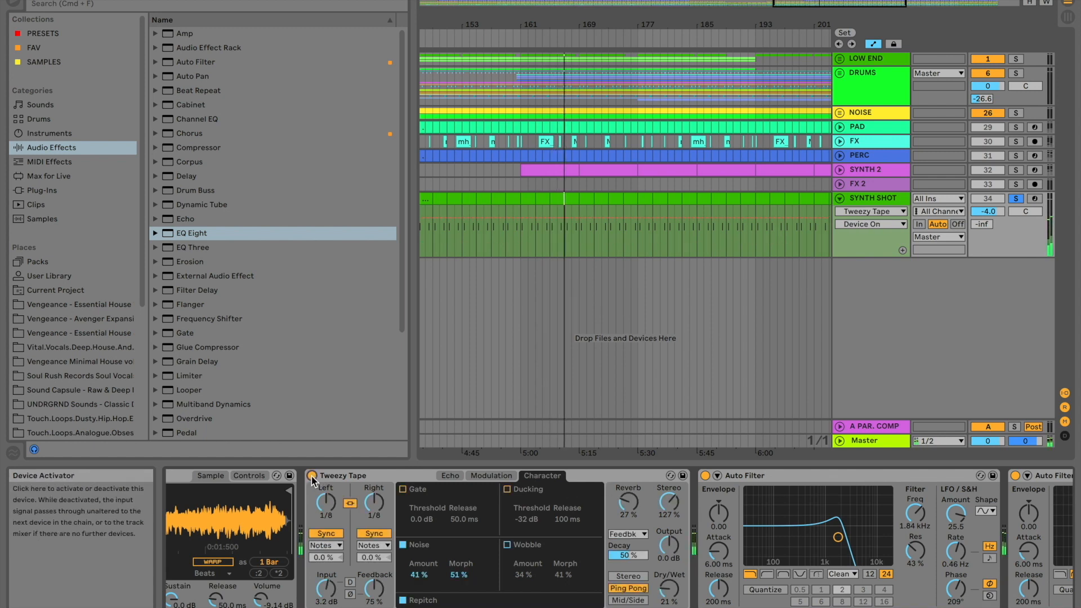
- Listen to SYNTH SHOT with both Auto Filters switched off and look through the chain to its Chorus and High Pass
scroll(551, 512, right, 3)
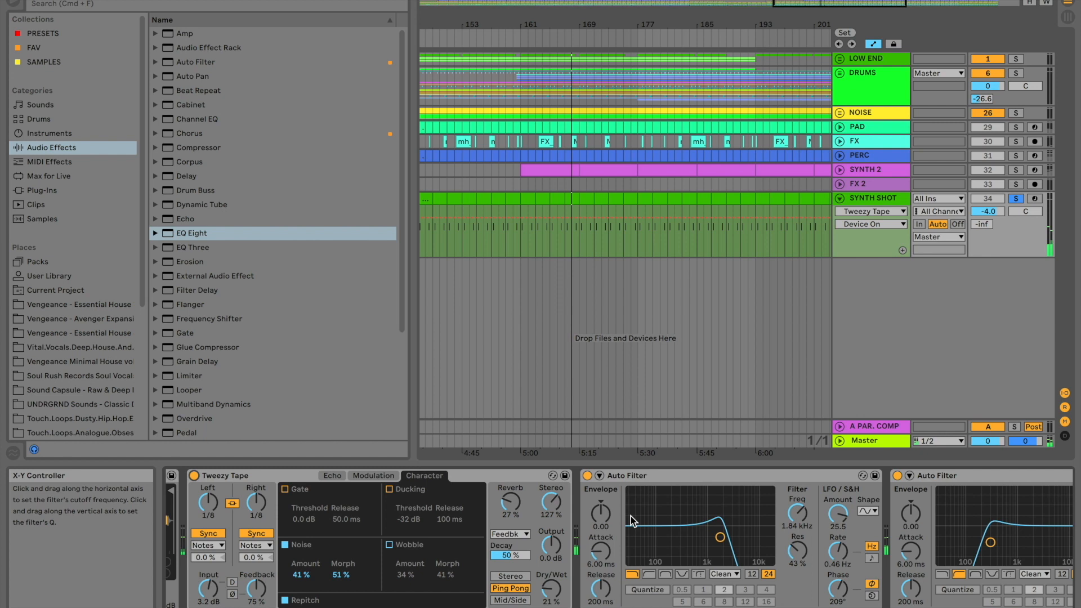
scroll(669, 525, right, 2)
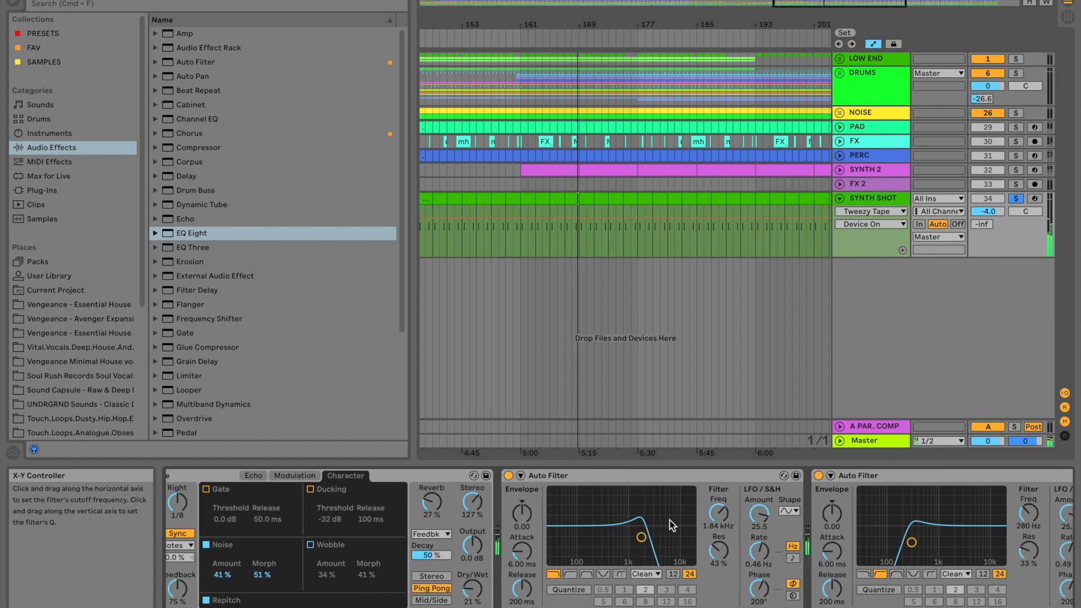
click(508, 476)
click(818, 476)
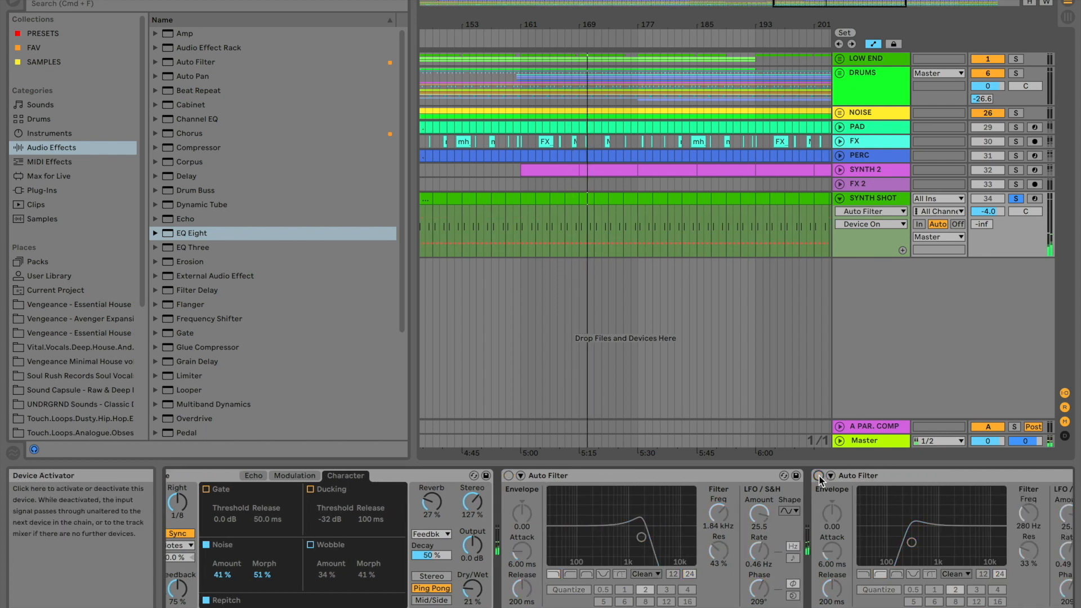
scroll(820, 480, right, 7)
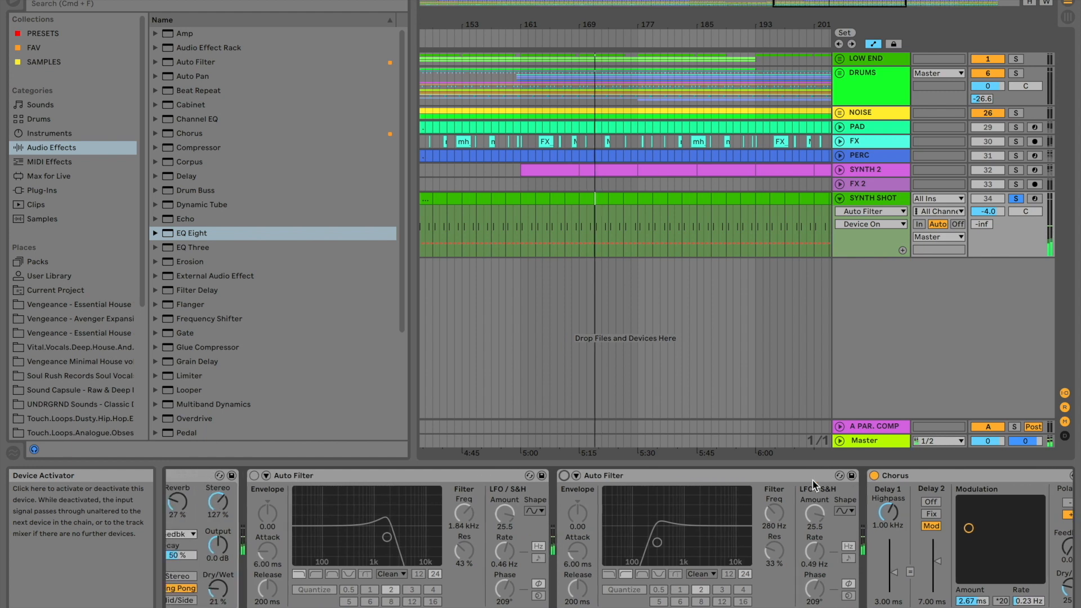
scroll(548, 511, right, 6)
scroll(548, 511, left, 9)
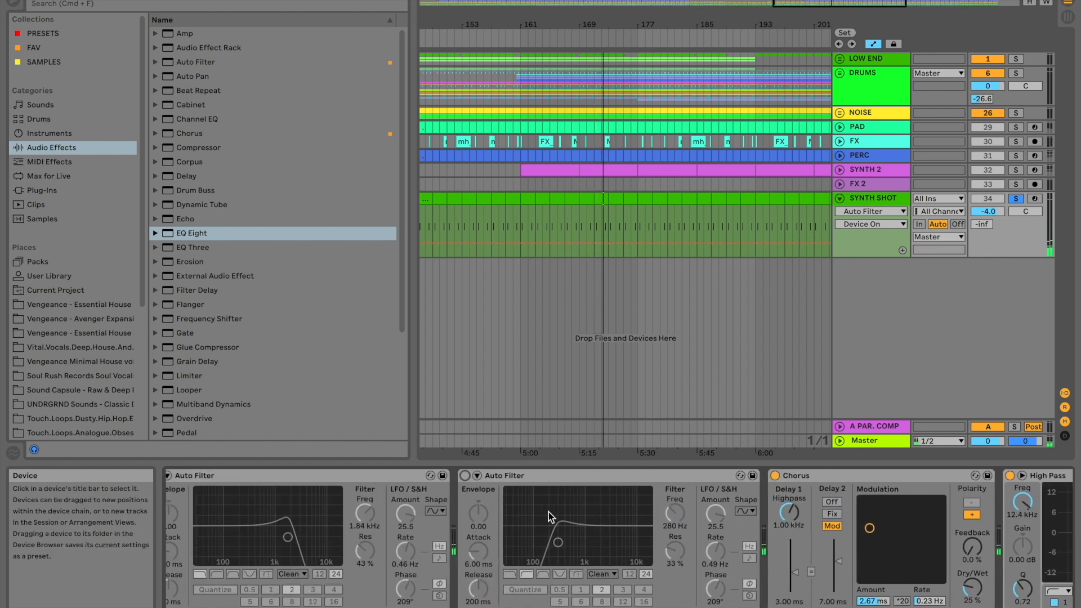
click(523, 475)
click(214, 476)
scroll(775, 539, right, 5)
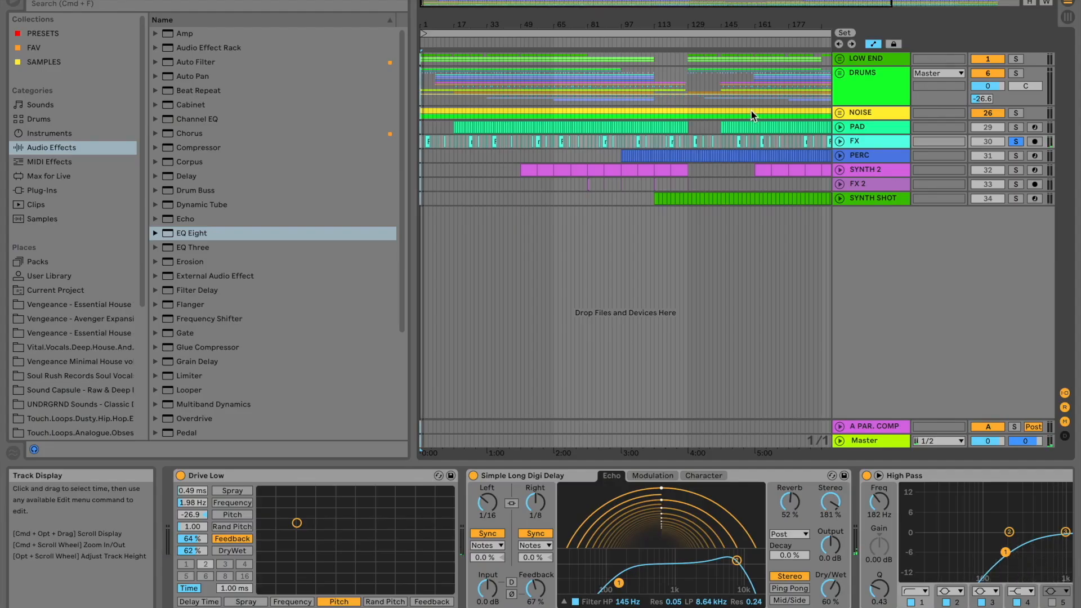
- Play the soloed FX track, unfold it and inspect its mh_prc125 audio clips from around bar 104 onward
key(space)
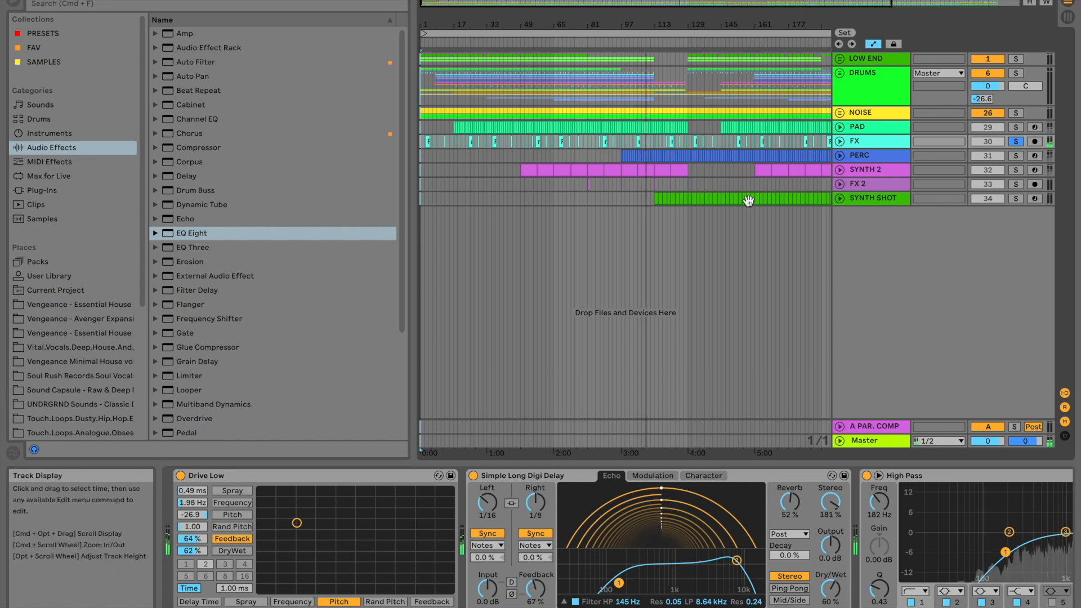
click(839, 141)
drag(671, 7, 658, 137)
click(659, 138)
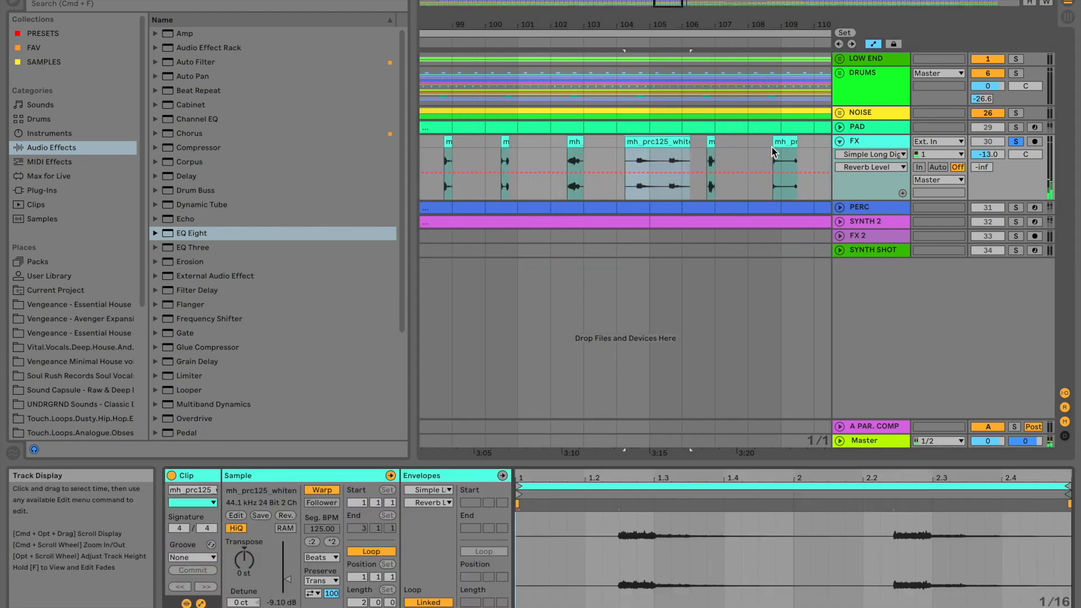
click(574, 144)
click(784, 163)
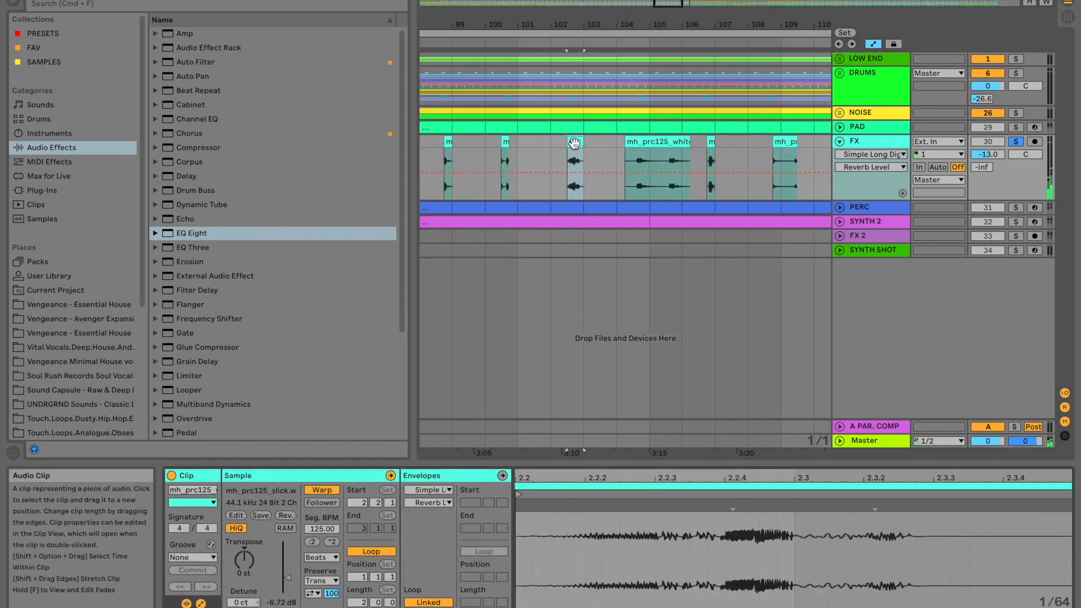
scroll(783, 163, right, 10)
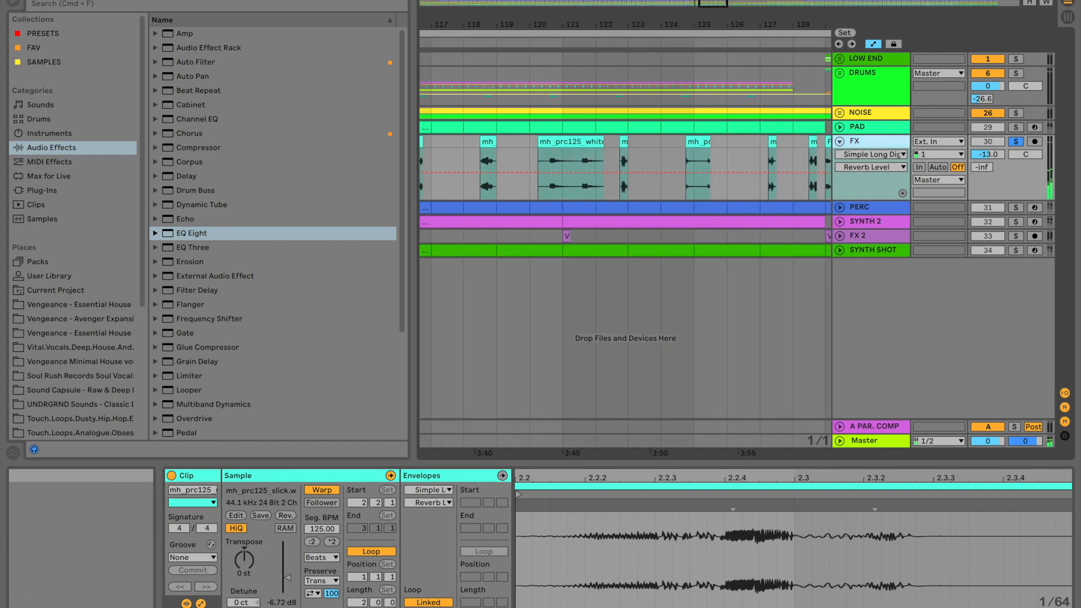
- Show the FX track's device chain and compare the sound with Simple Long Digi Delay switched off and back on
double_click(882, 144)
scroll(720, 400, left, 8)
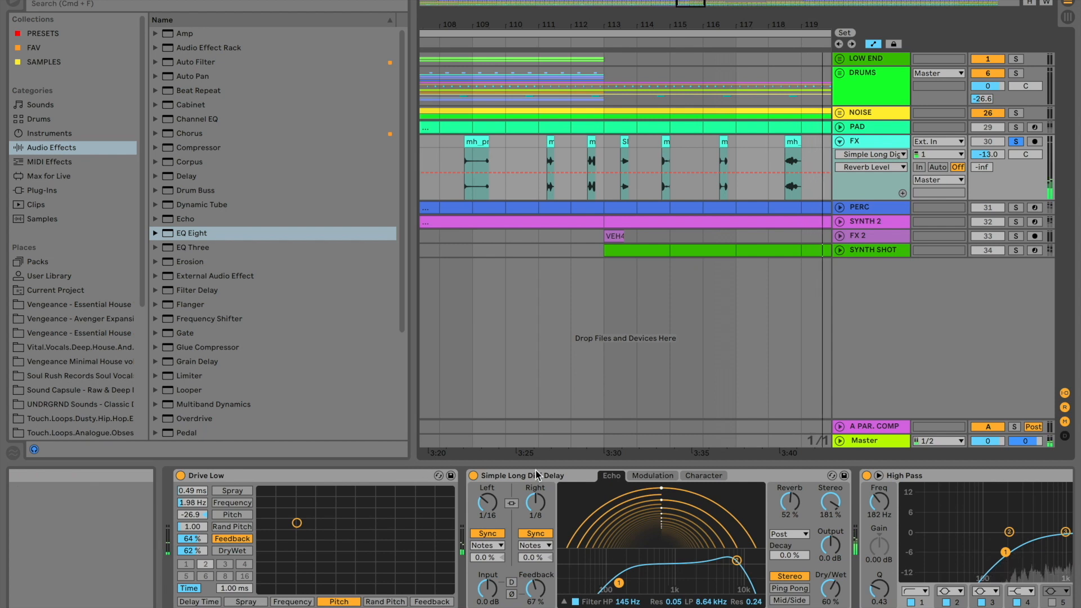
click(473, 476)
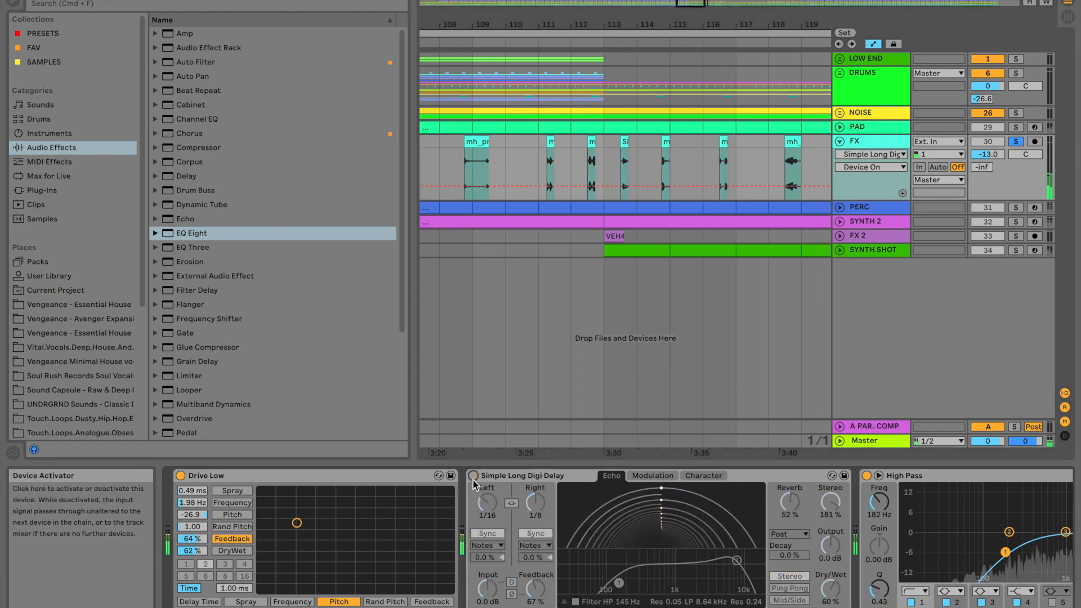
click(473, 475)
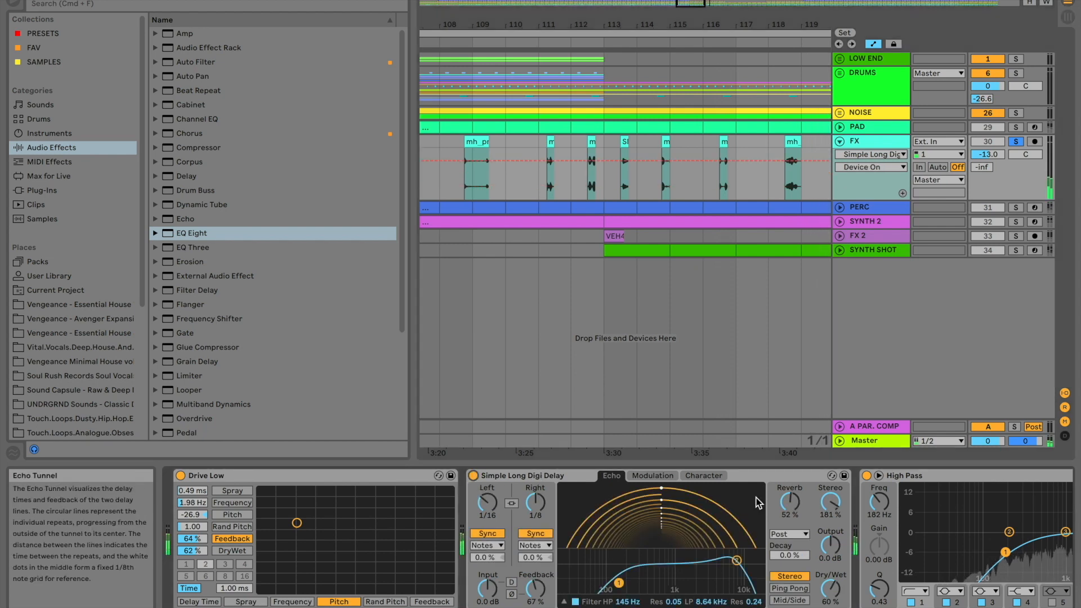
- Select the High Pass EQ and the WIDENER delay at the end of the FX chain to show their settings
scroll(734, 480, right, 5)
click(734, 479)
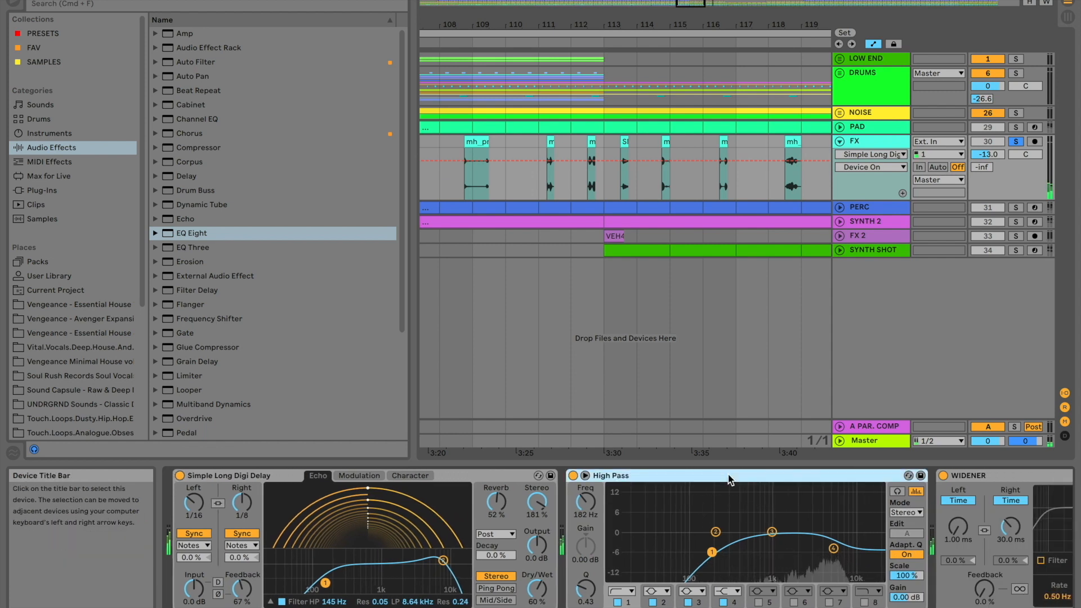
scroll(731, 479, right, 5)
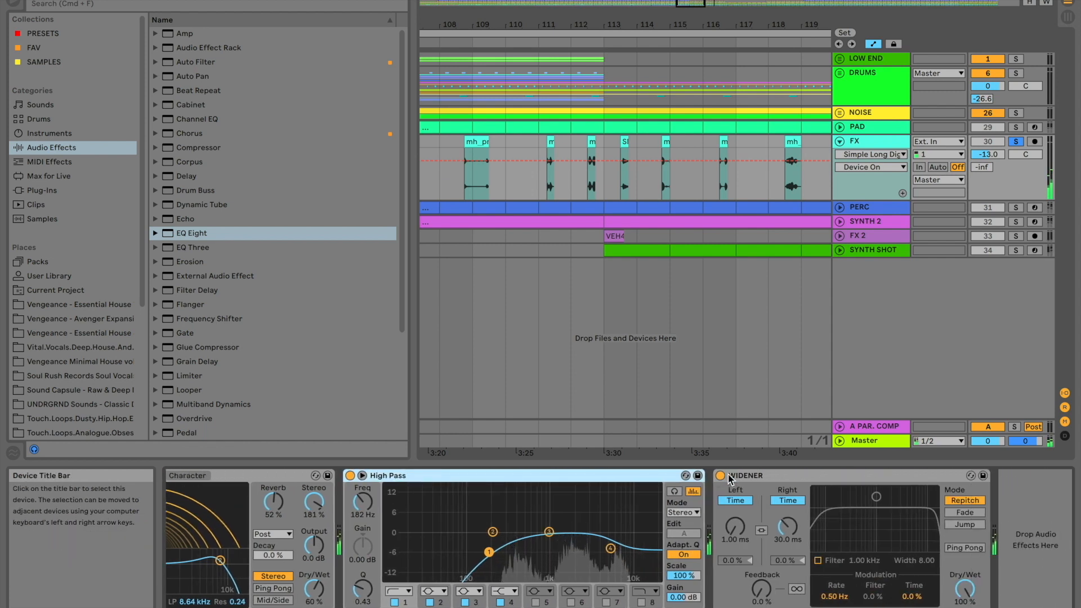
click(780, 476)
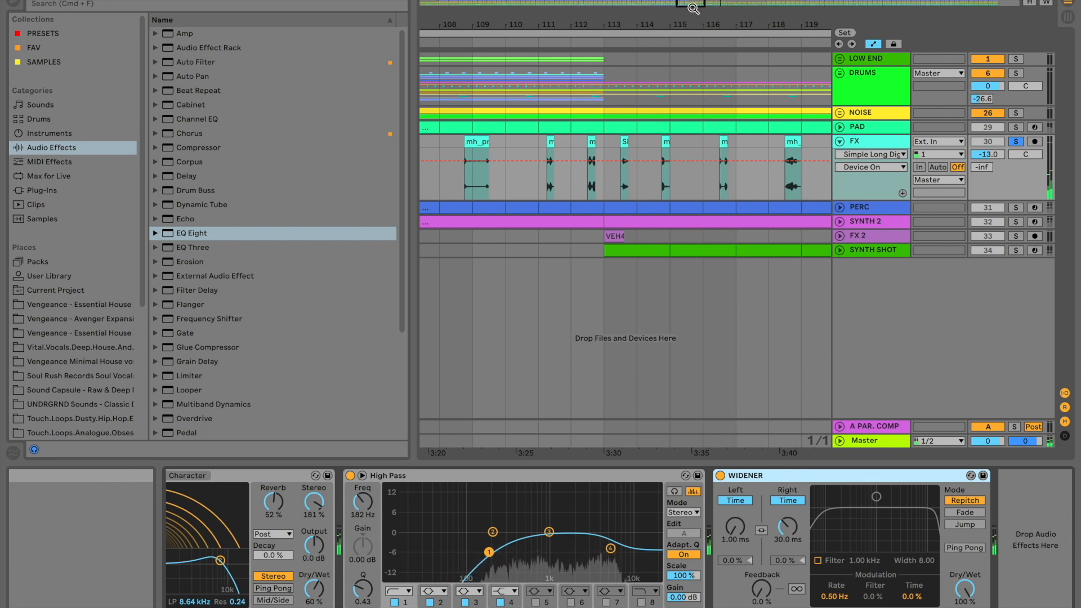
- Solo the NOISE group instead of FX, unfold it and select its NOISE and TEXTURE tracks to check their device chains
drag(689, 4, 691, 5)
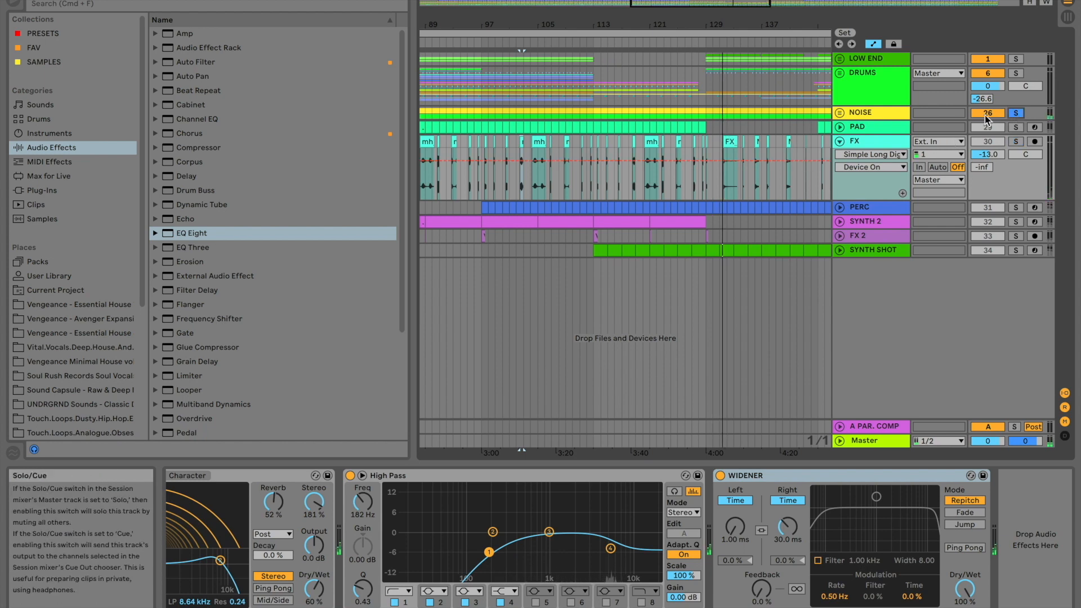
click(838, 113)
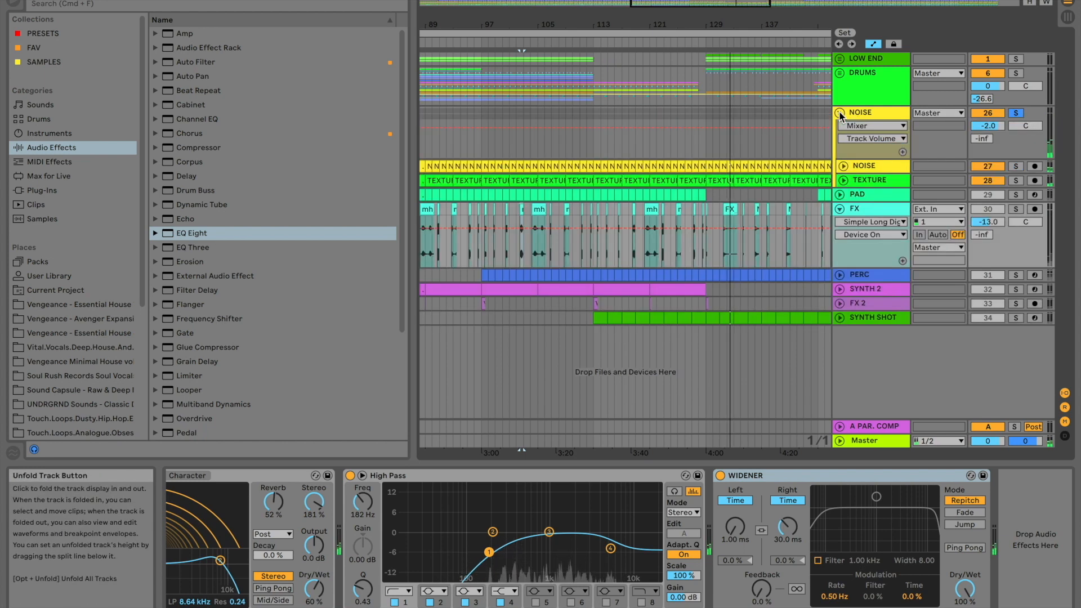
click(862, 166)
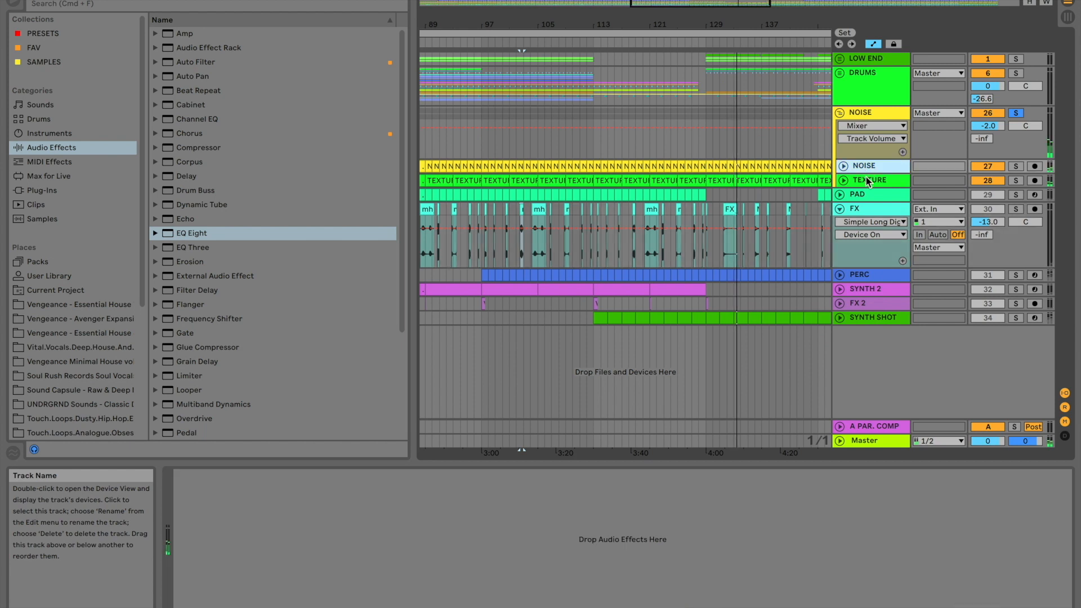
click(871, 181)
click(868, 167)
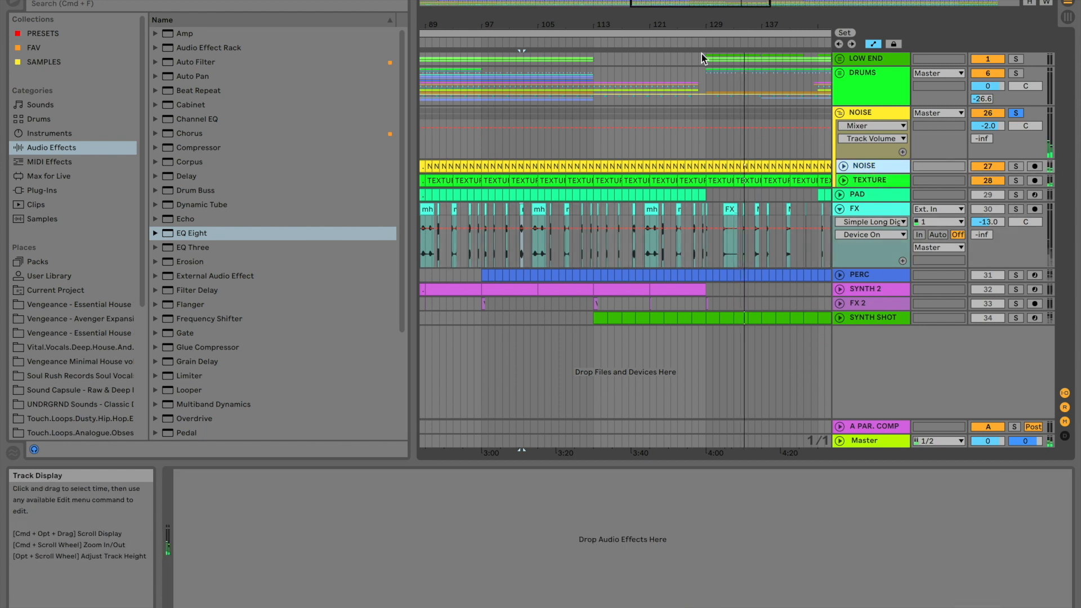
- Inspect the TEXTURE and NOISE audio clips around bars 113–114 and return playback to the full mix without solo
drag(686, 3, 687, 21)
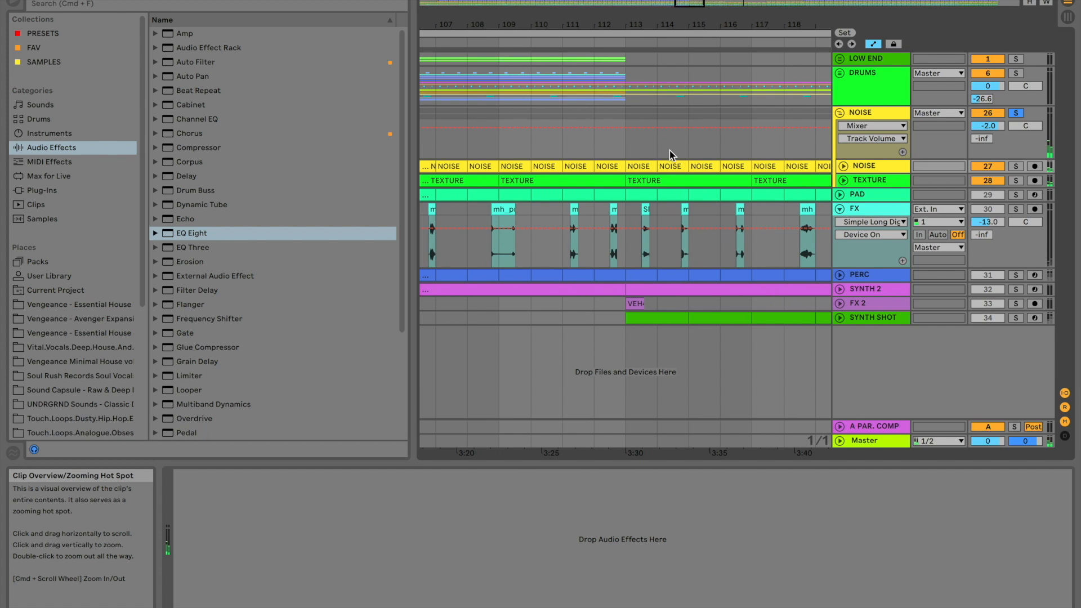
click(654, 181)
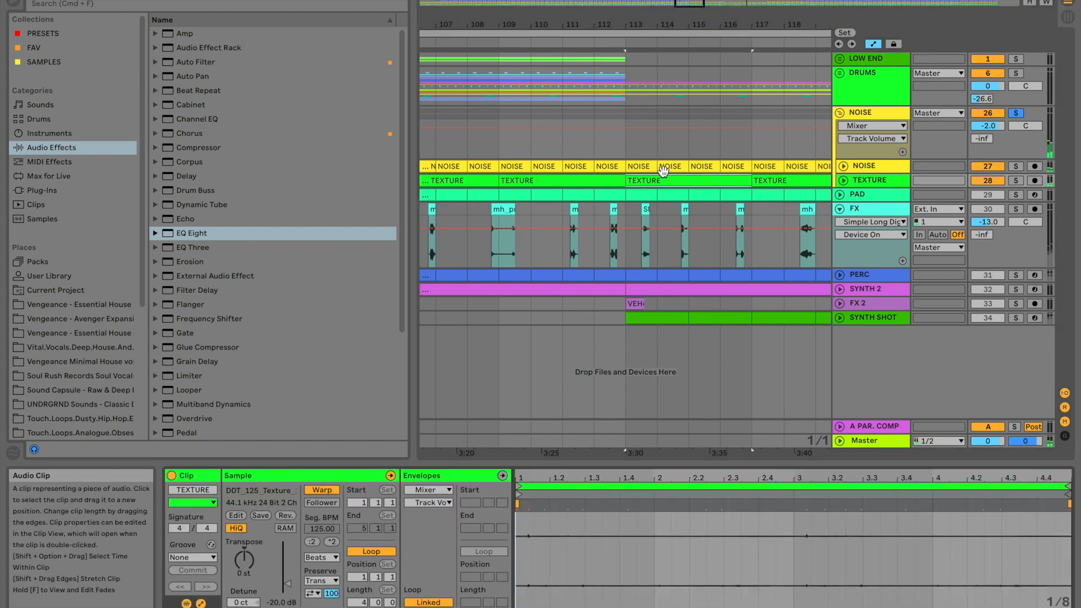
click(665, 168)
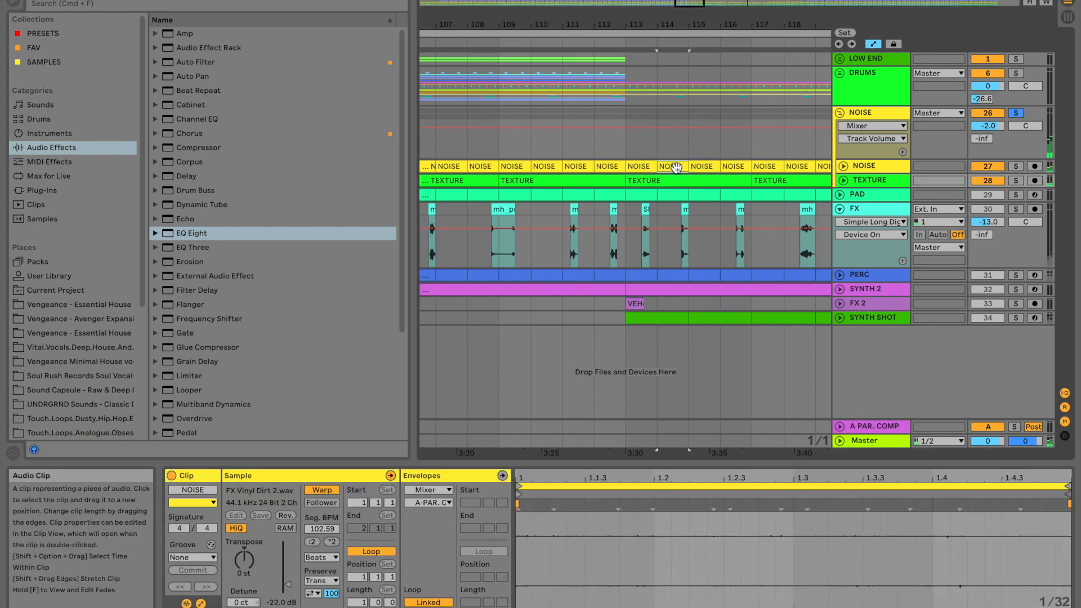
click(1016, 167)
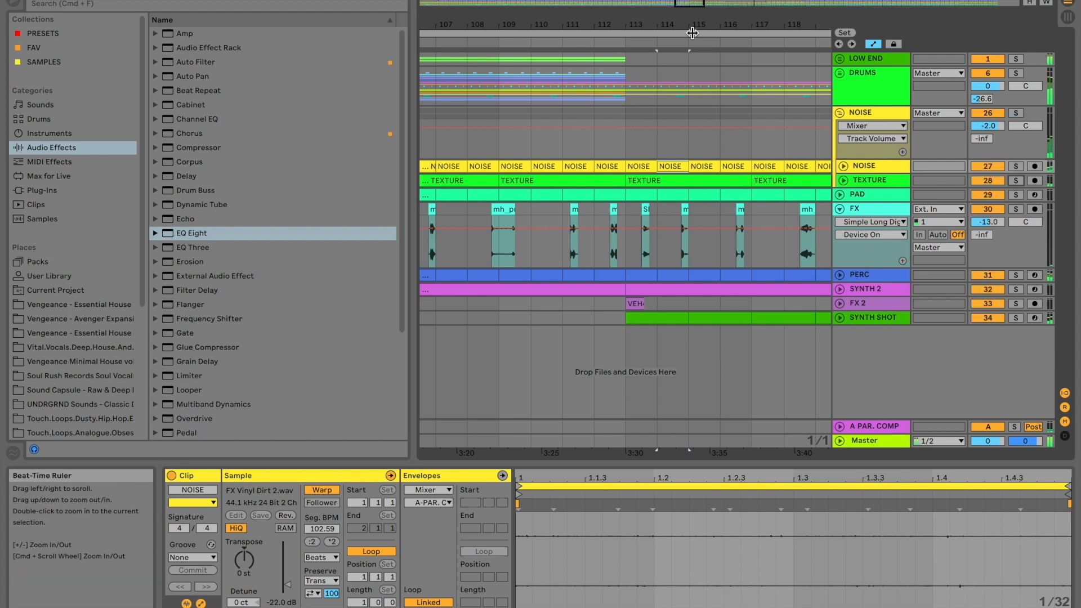
drag(688, 4, 687, 0)
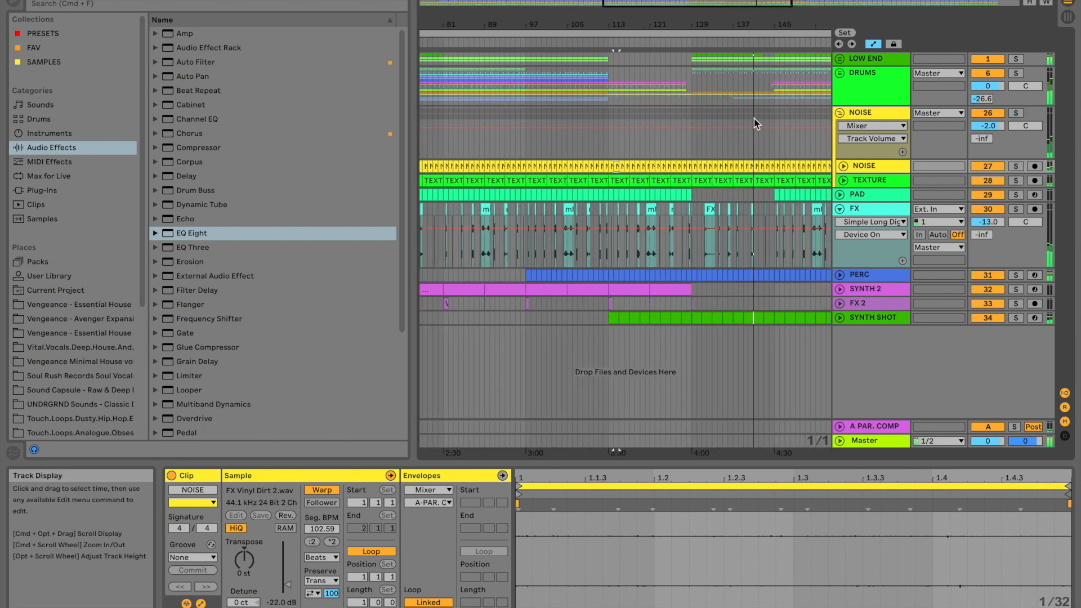